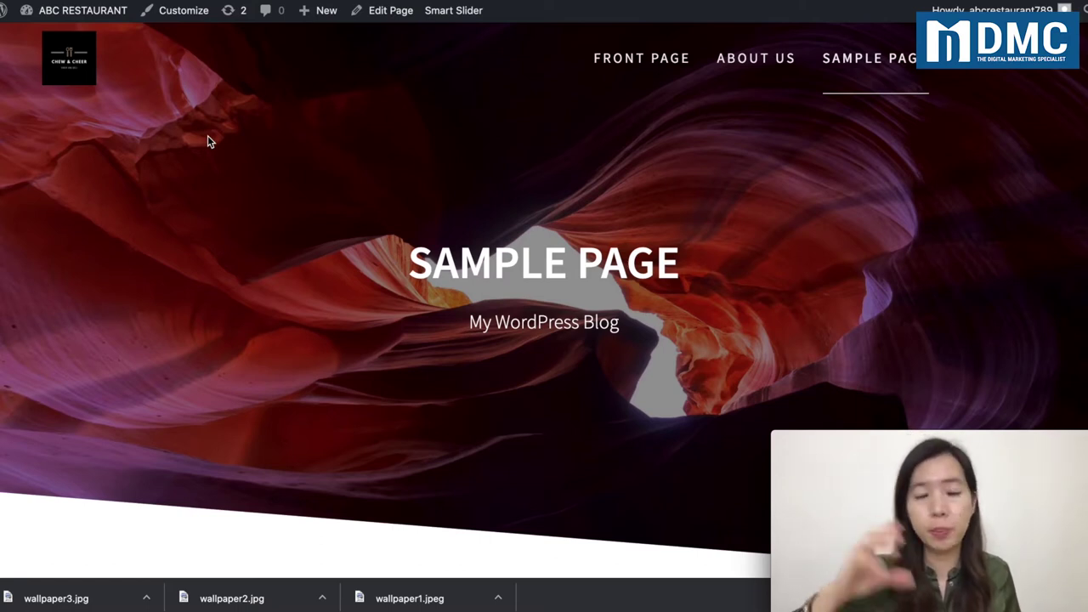
Scroll the blog page, advance its slider twice, then cycle back to the first slide.
scroll(208, 136, "down", 2)
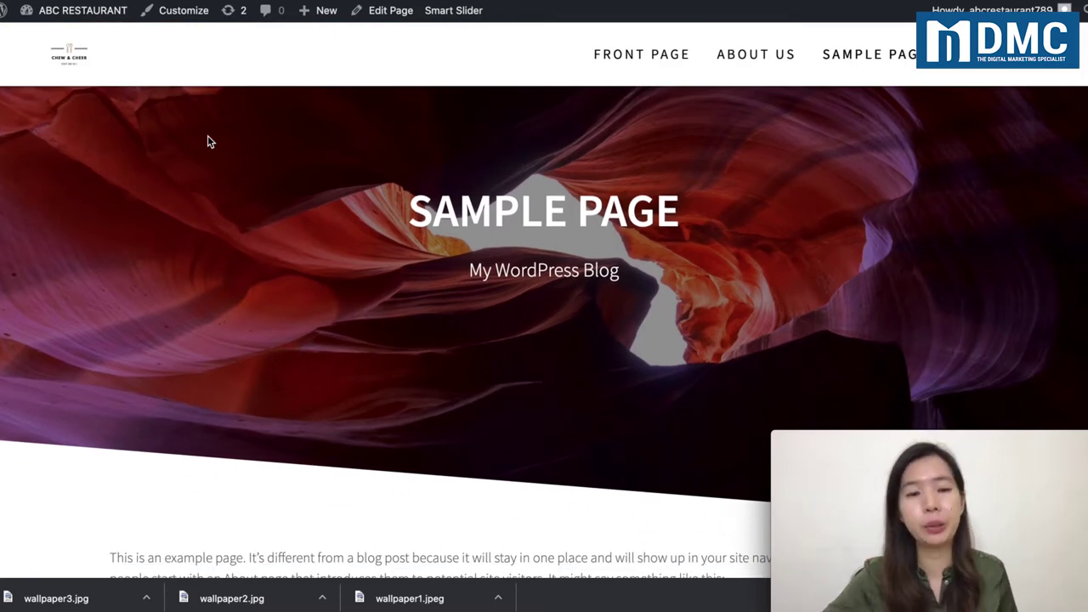
scroll(208, 136, "down", 5)
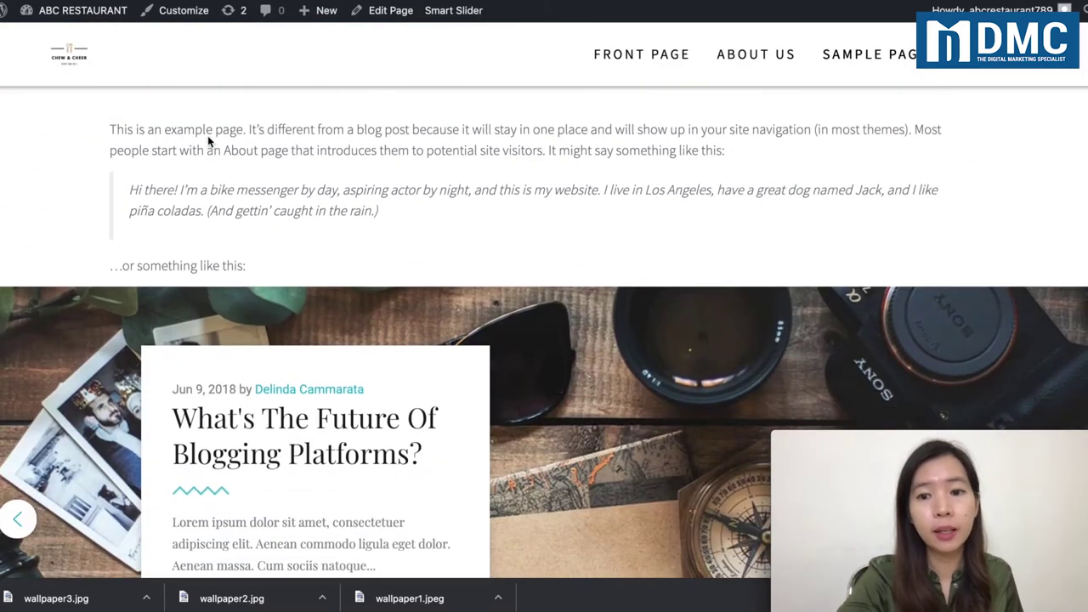
scroll(208, 141, "down", 1)
scroll(207, 139, "down", 3)
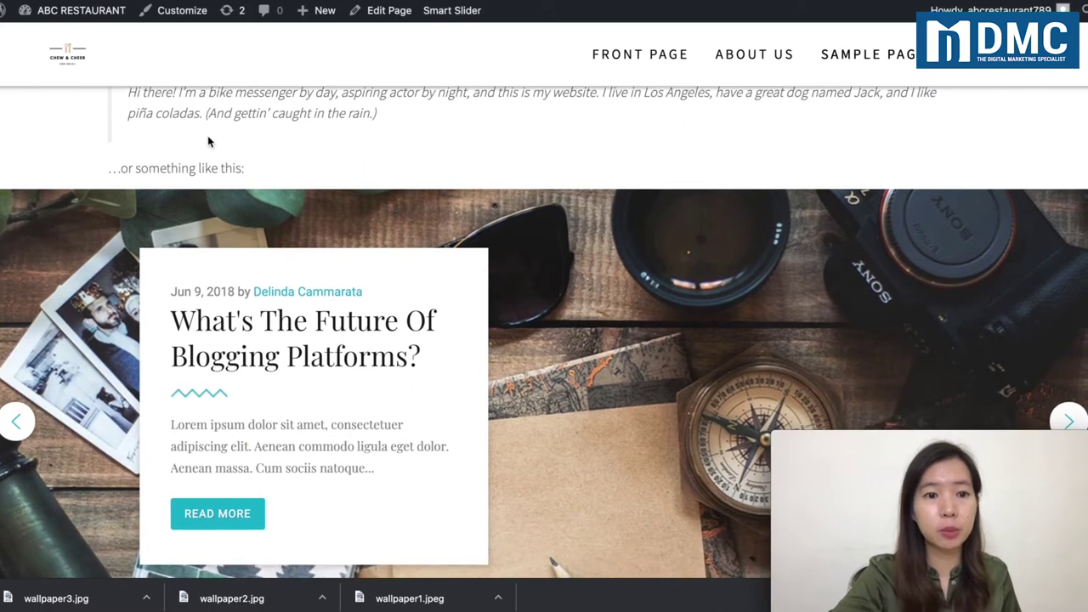
scroll(207, 139, "down", 2)
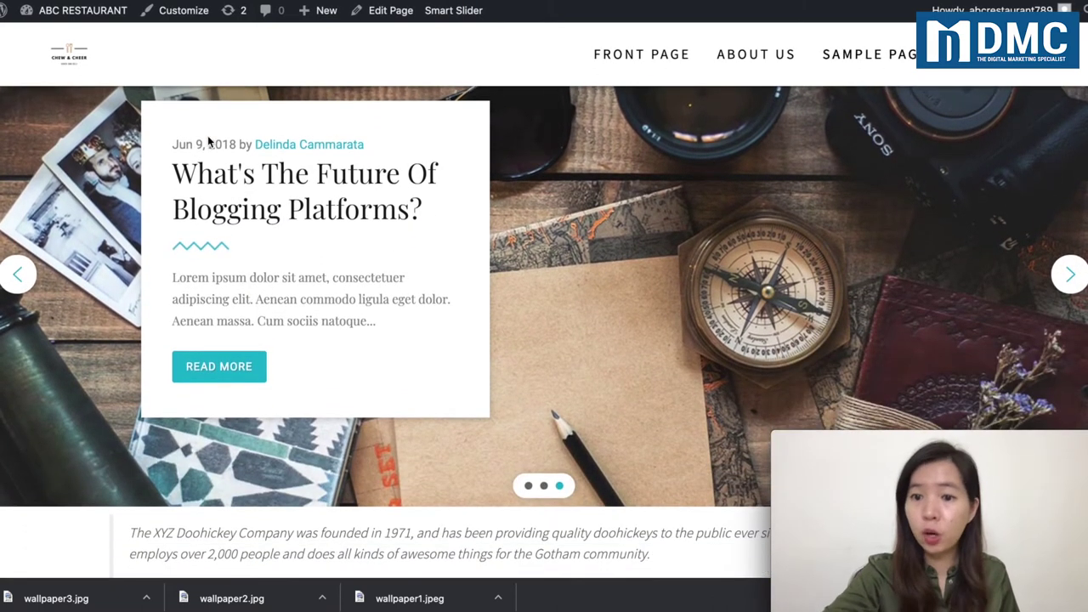
left_click(1070, 274)
left_click(1070, 274)
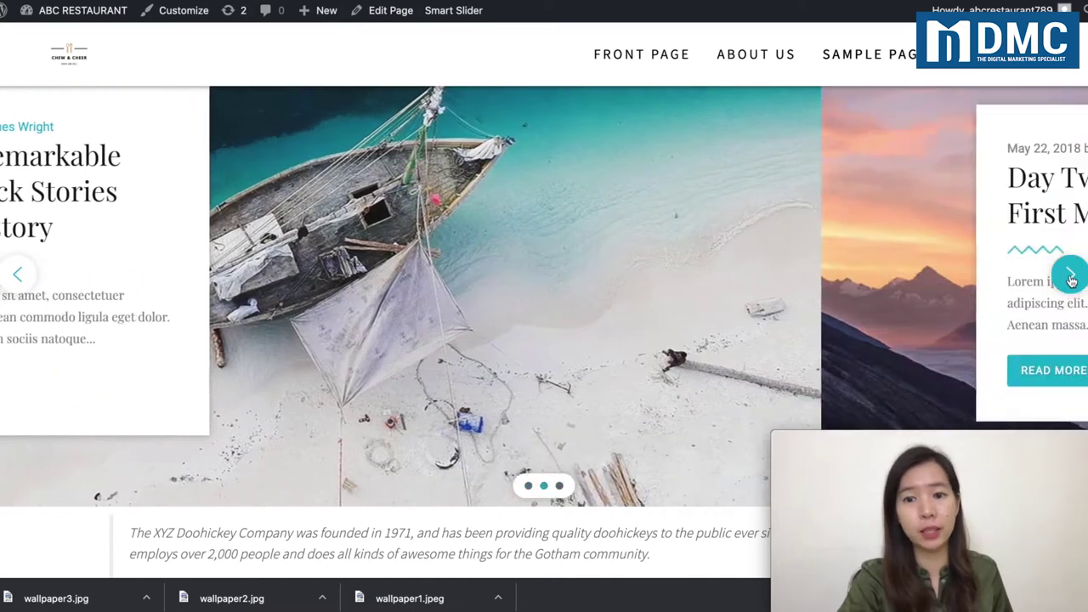
scroll(855, 239, "up", 1)
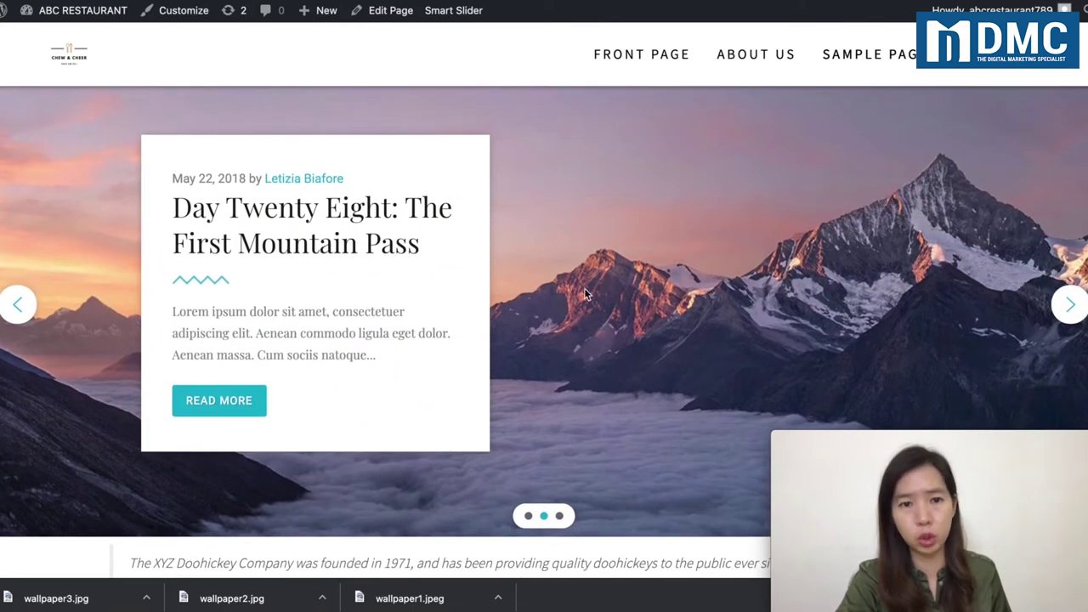
left_click(1070, 303)
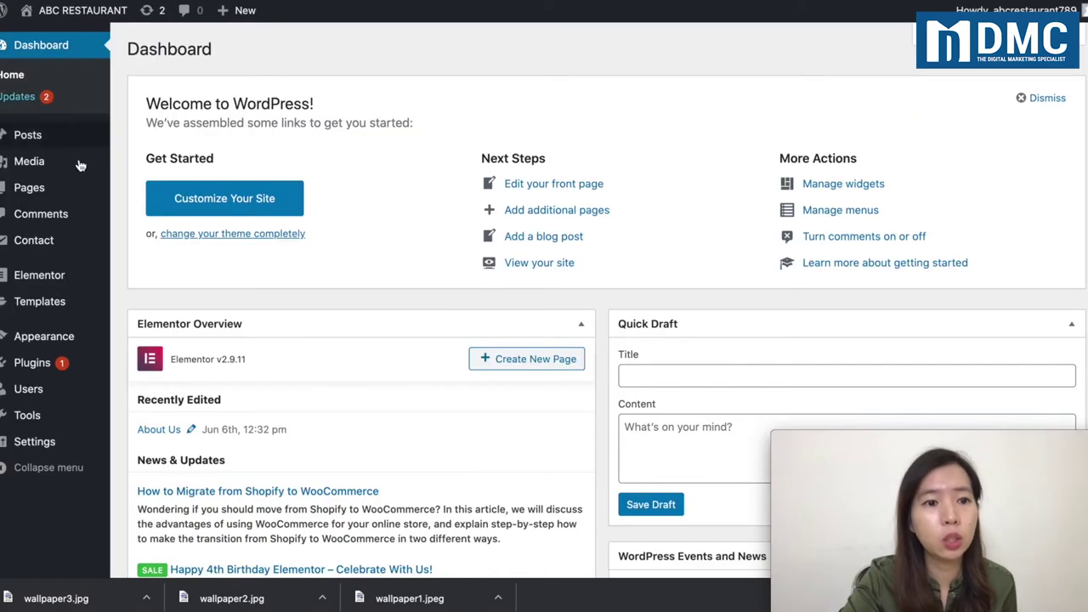
Search Plugins > Add New for 'slider' and scroll through the results.
mouse_move(23, 340)
mouse_move(26, 364)
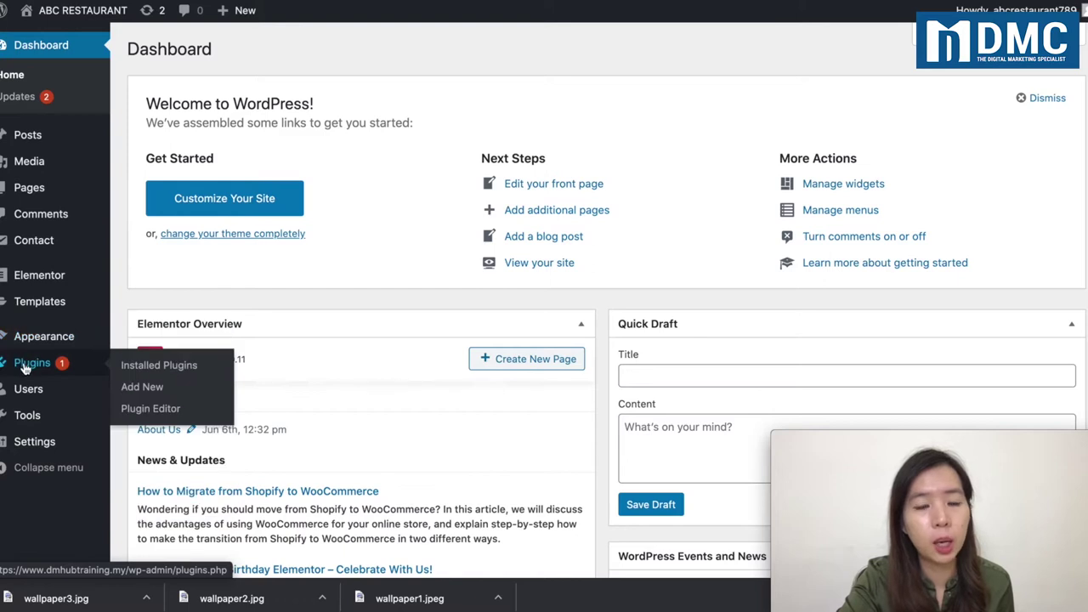
left_click(140, 390)
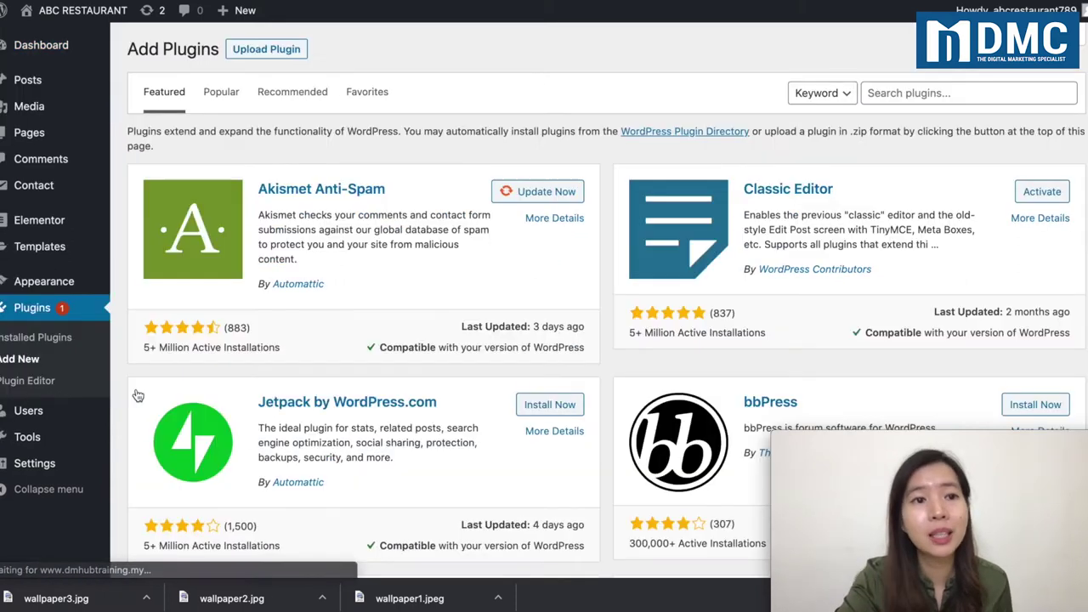
left_click(917, 95)
type("slider")
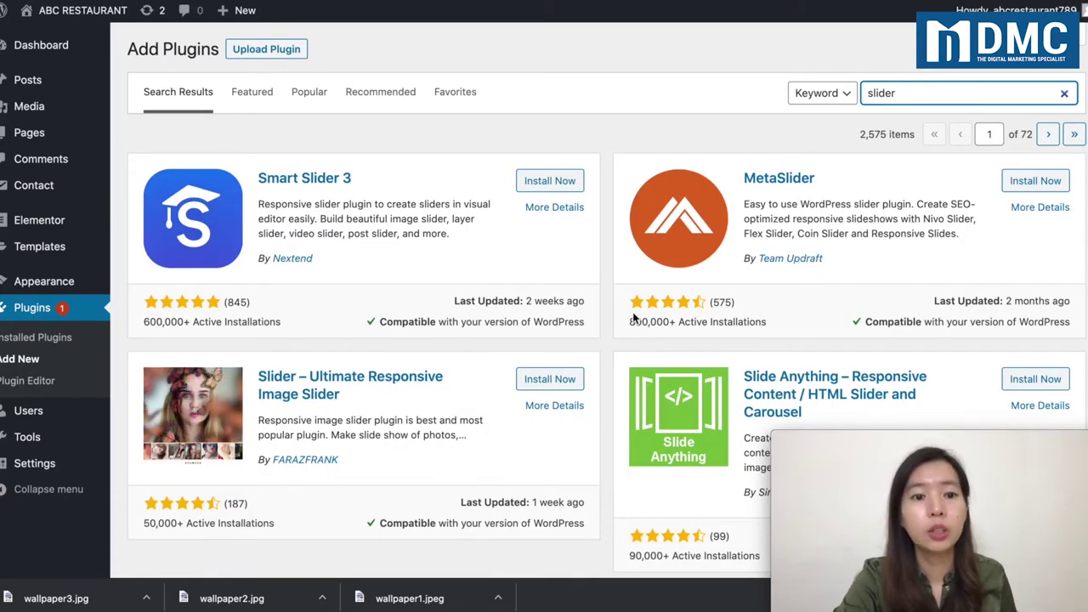
scroll(594, 380, "down", 5)
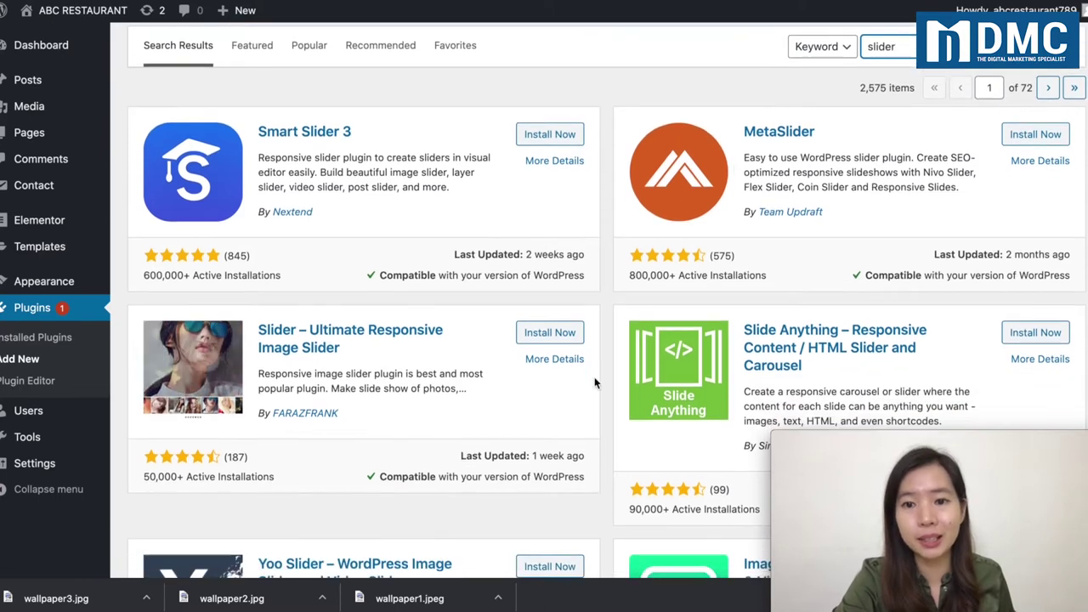
scroll(595, 383, "up", 5)
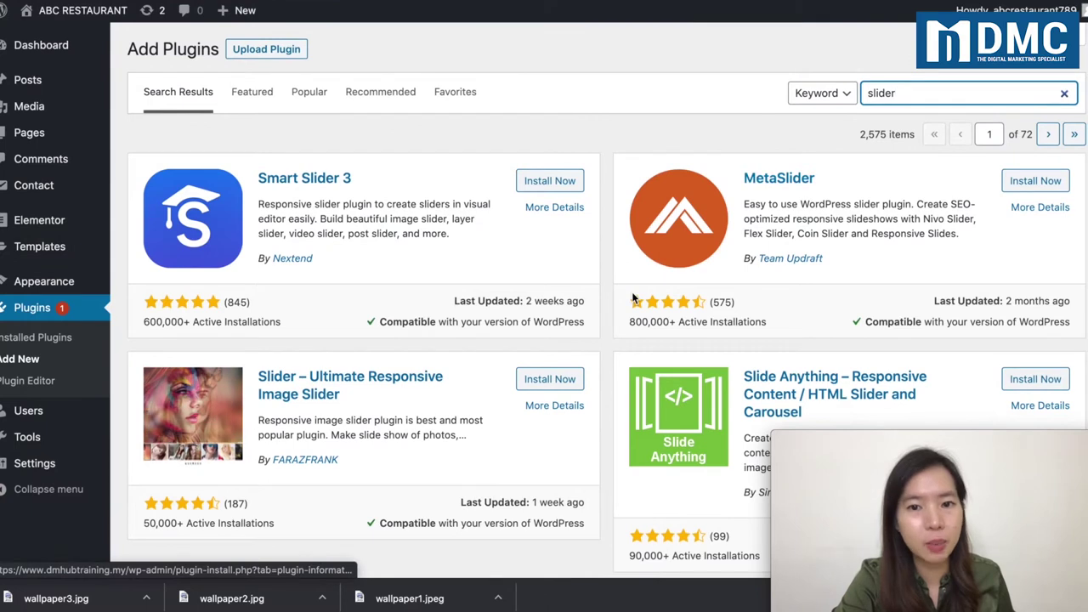
scroll(631, 292, "down", 4)
scroll(631, 297, "down", 1)
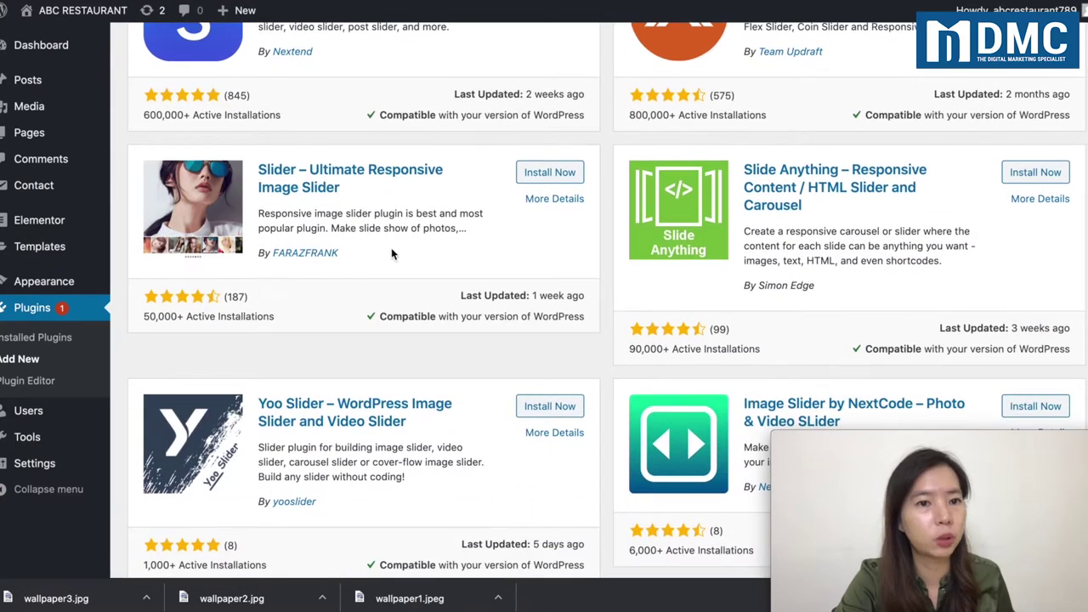
scroll(378, 234, "down", 10)
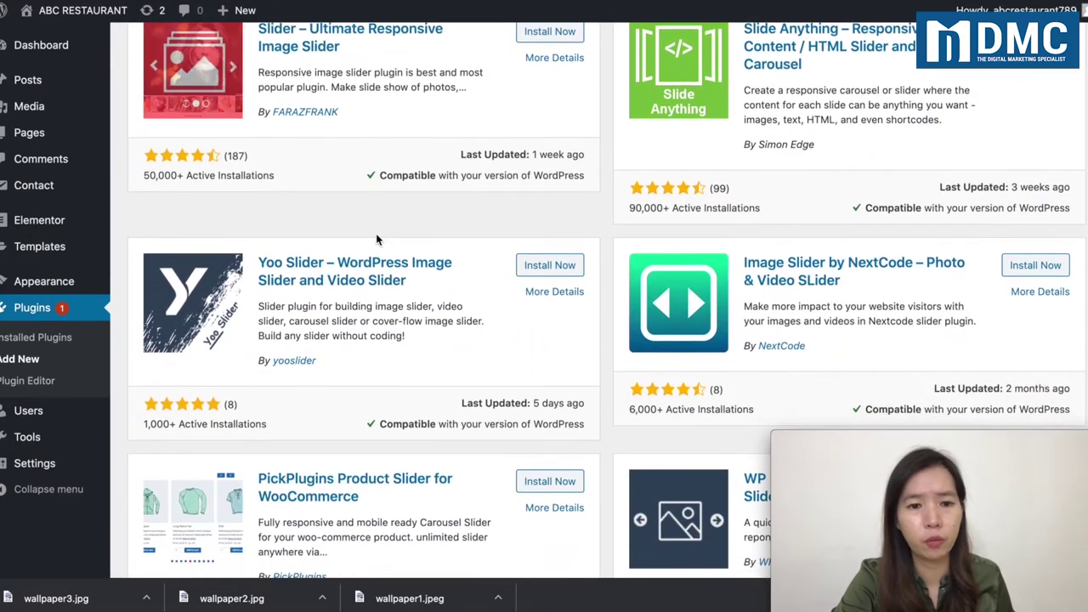
scroll(378, 234, "down", 5)
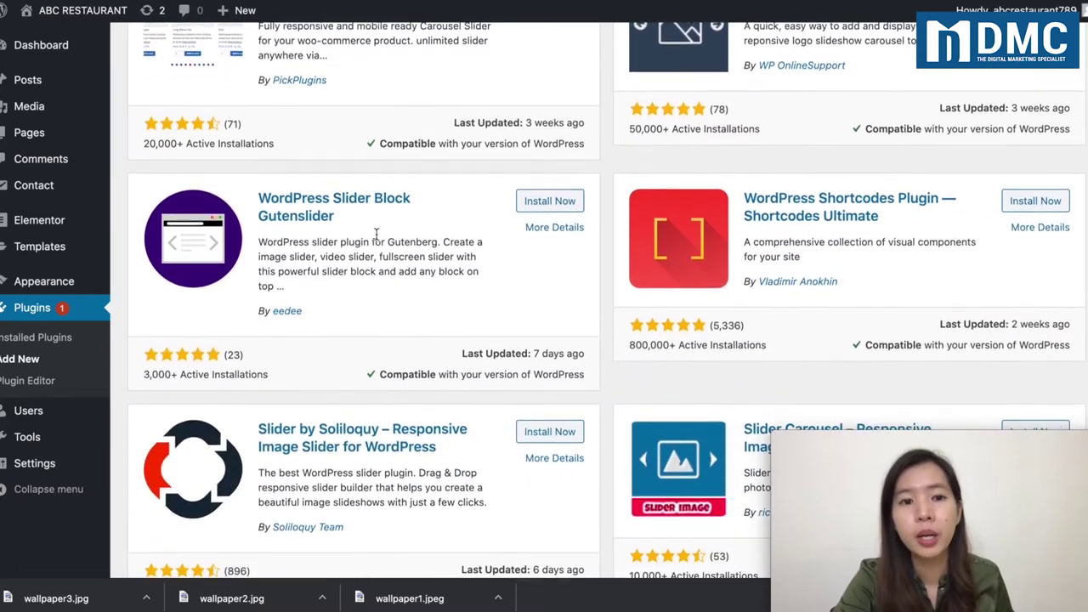
scroll(376, 232, "down", 9)
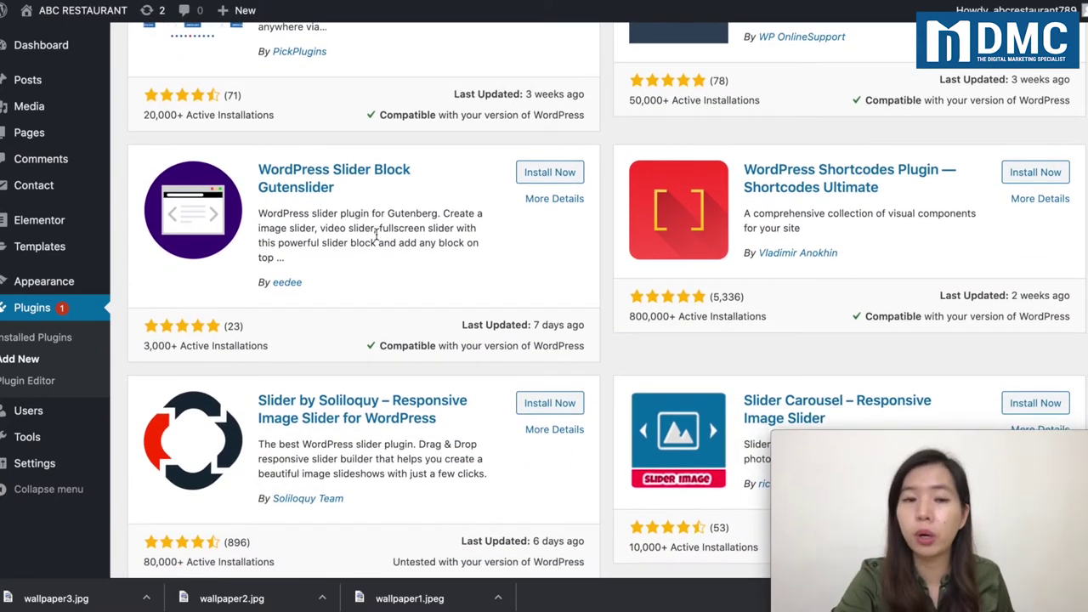
scroll(375, 233, "down", 8)
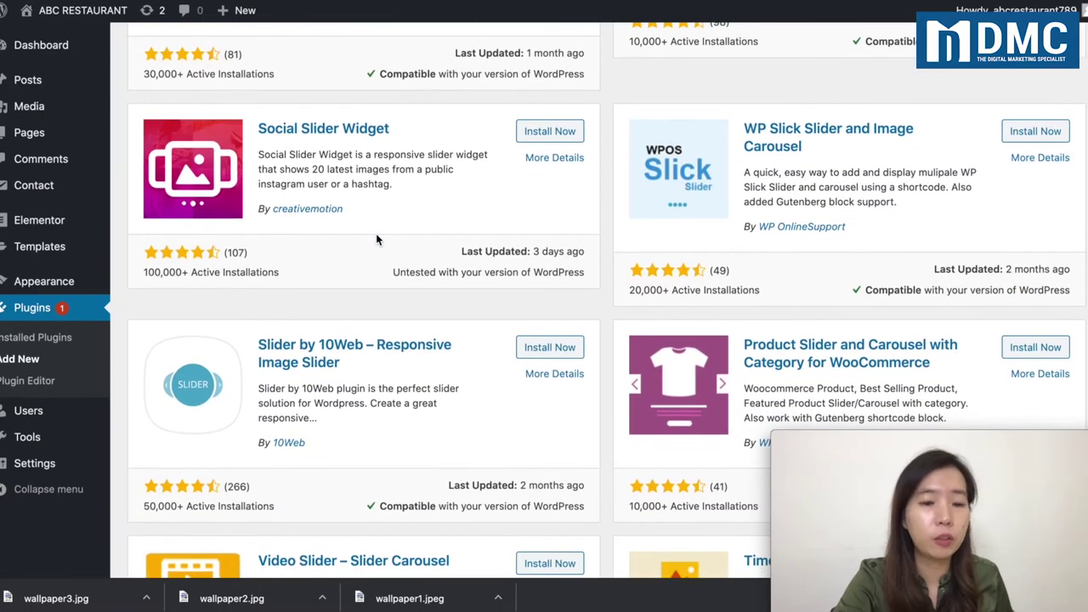
scroll(375, 233, "down", 5)
scroll(376, 233, "up", 20)
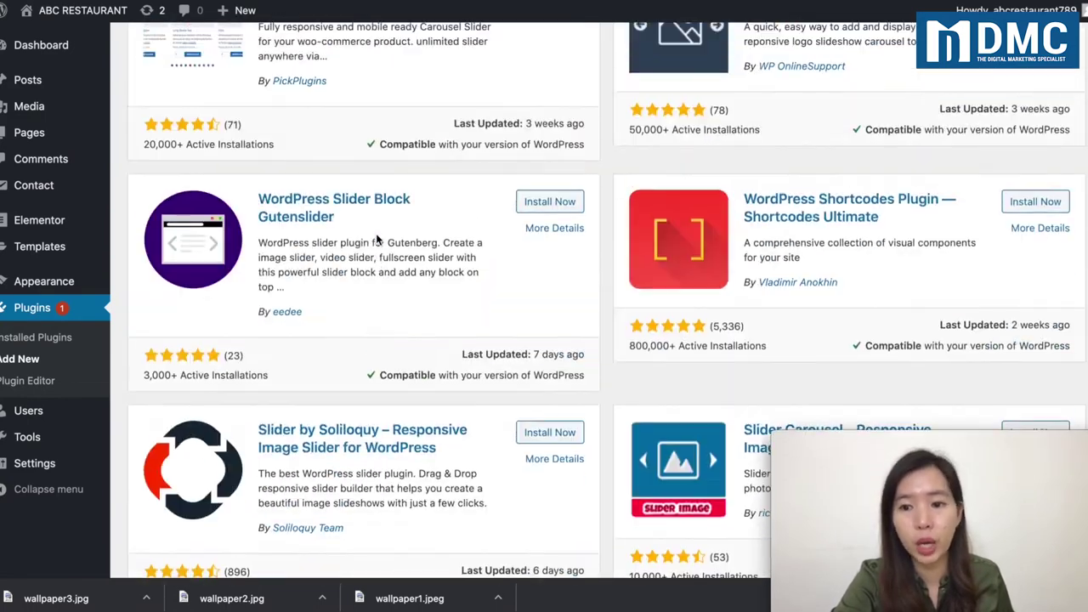
scroll(375, 232, "up", 20)
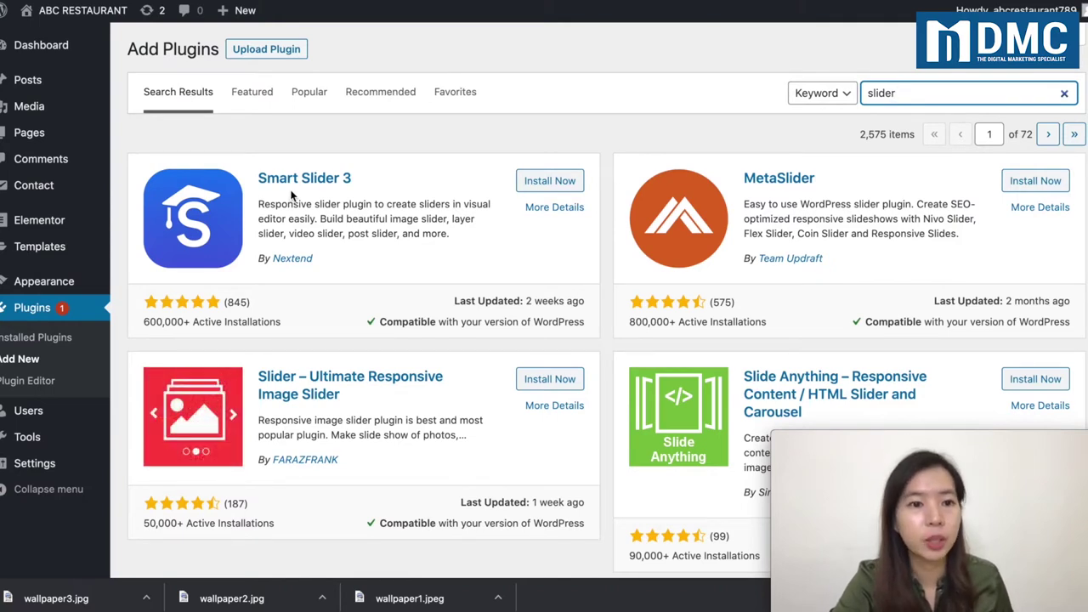
Install Smart Slider 3 from its plugin card and activate it.
left_click(570, 178)
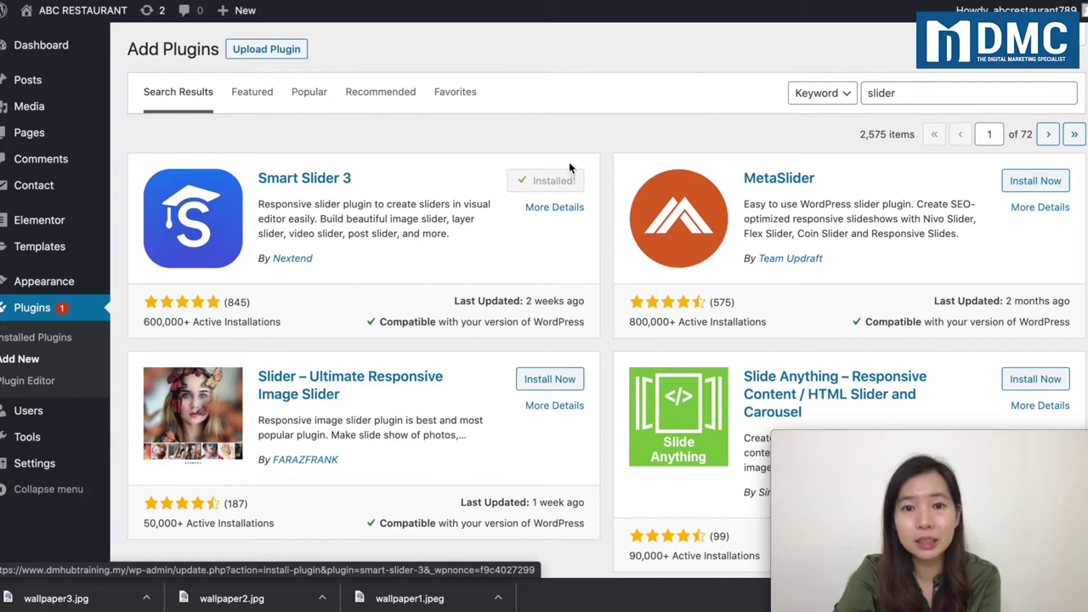
left_click(566, 182)
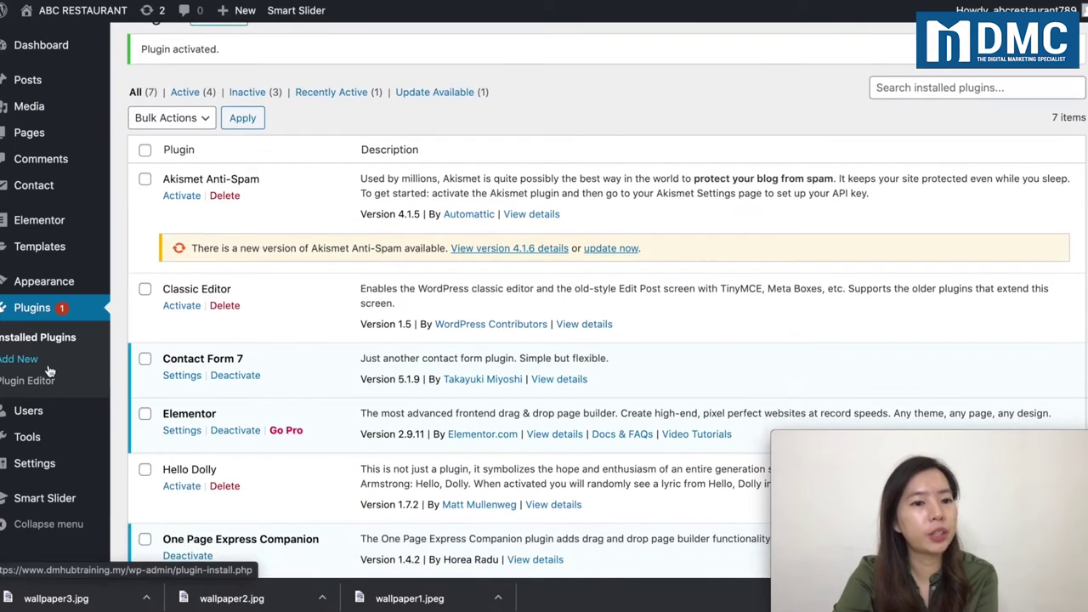
scroll(49, 372, "down", 1)
mouse_move(29, 493)
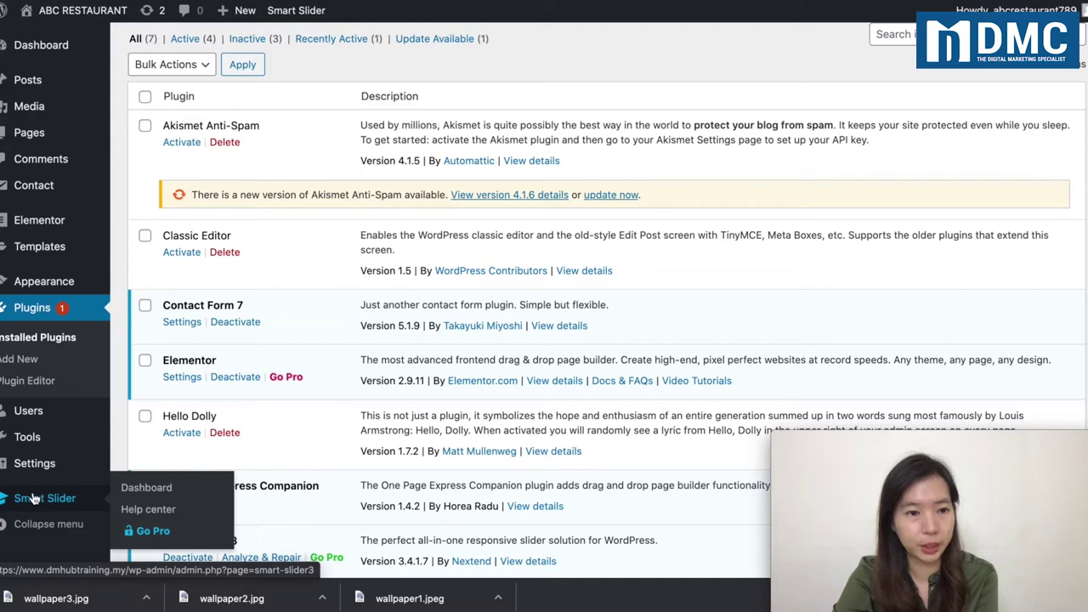
Open Smart Slider from the admin sidebar and go past the welcome page to its dashboard.
left_click(44, 507)
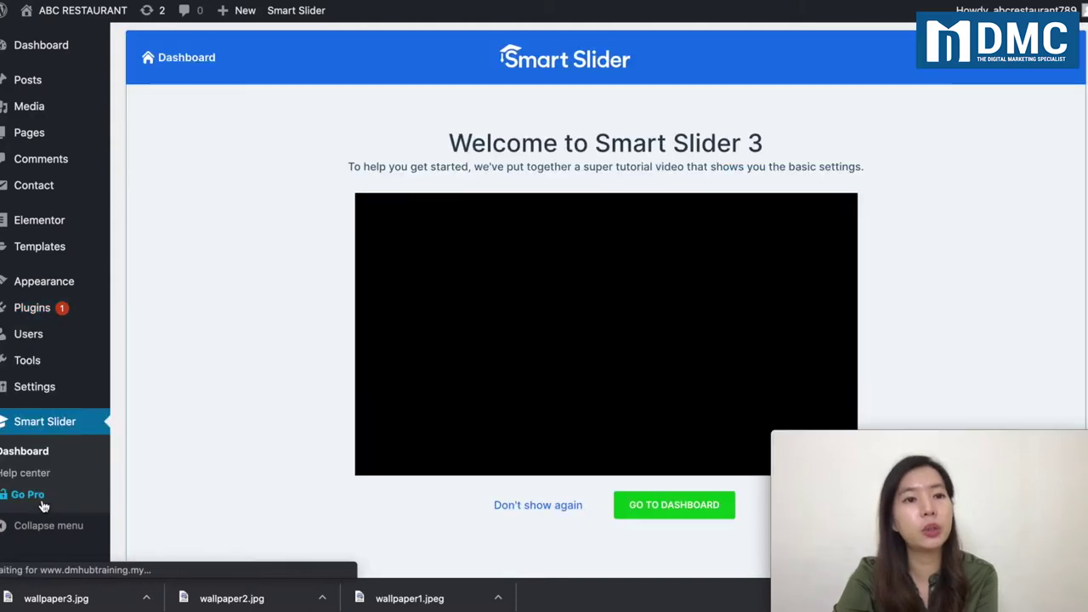
scroll(150, 470, "down", 1)
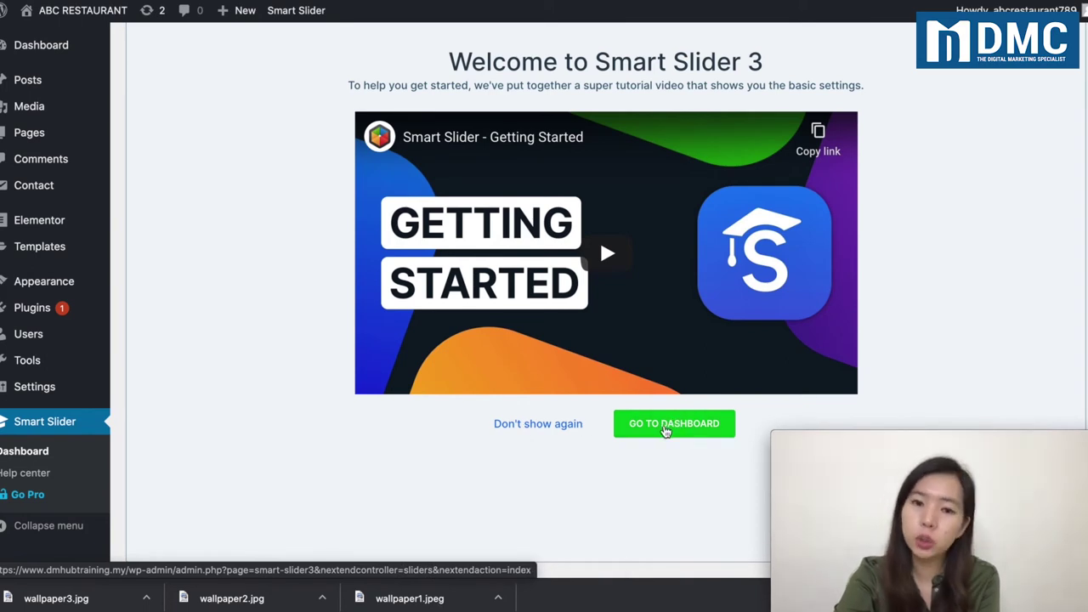
left_click(667, 425)
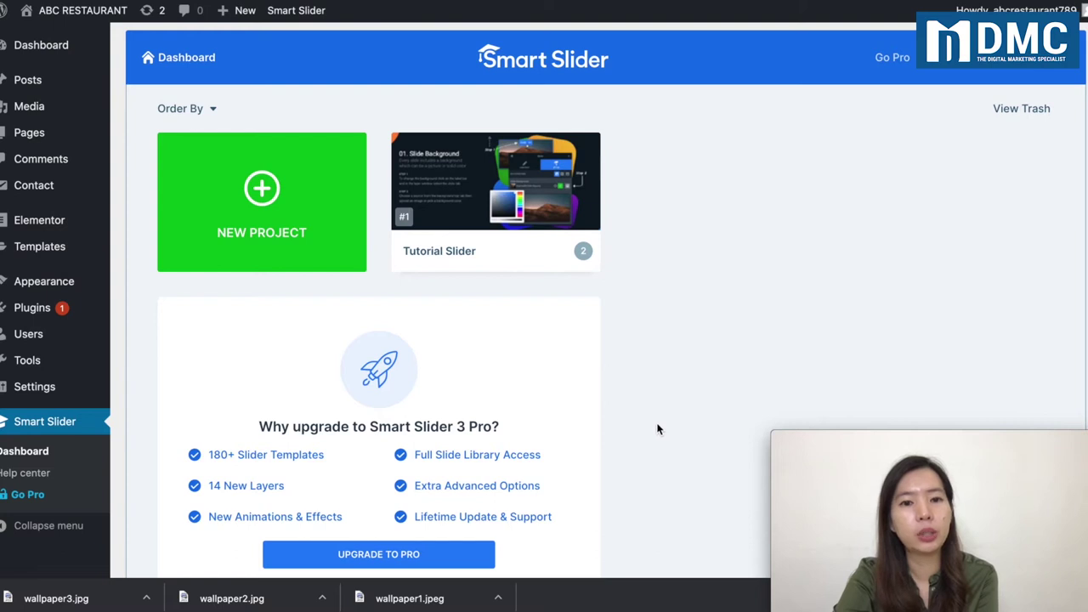
mouse_move(398, 253)
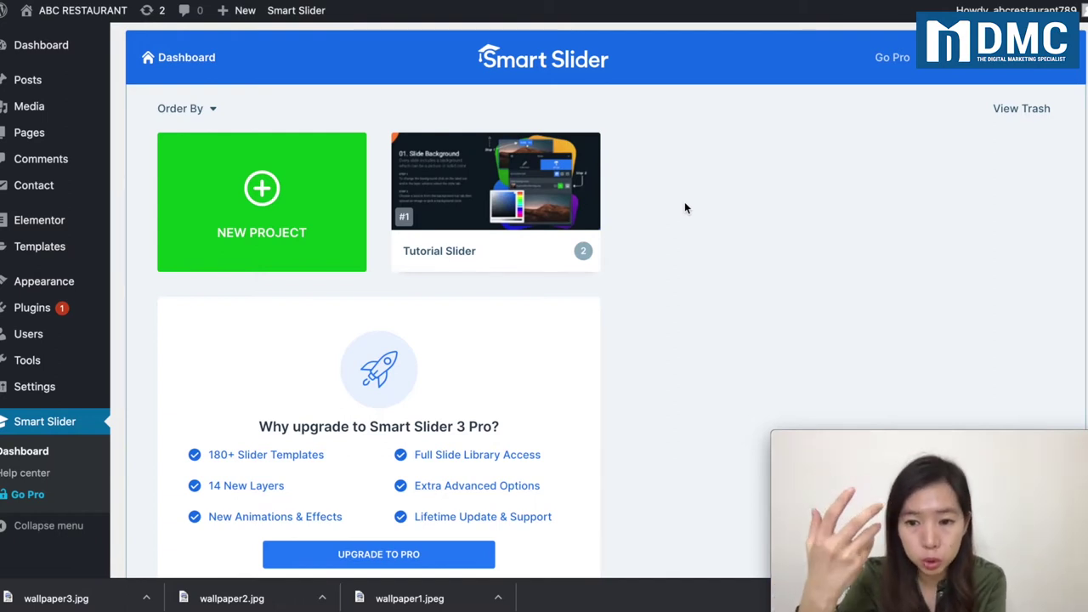
left_click(276, 193)
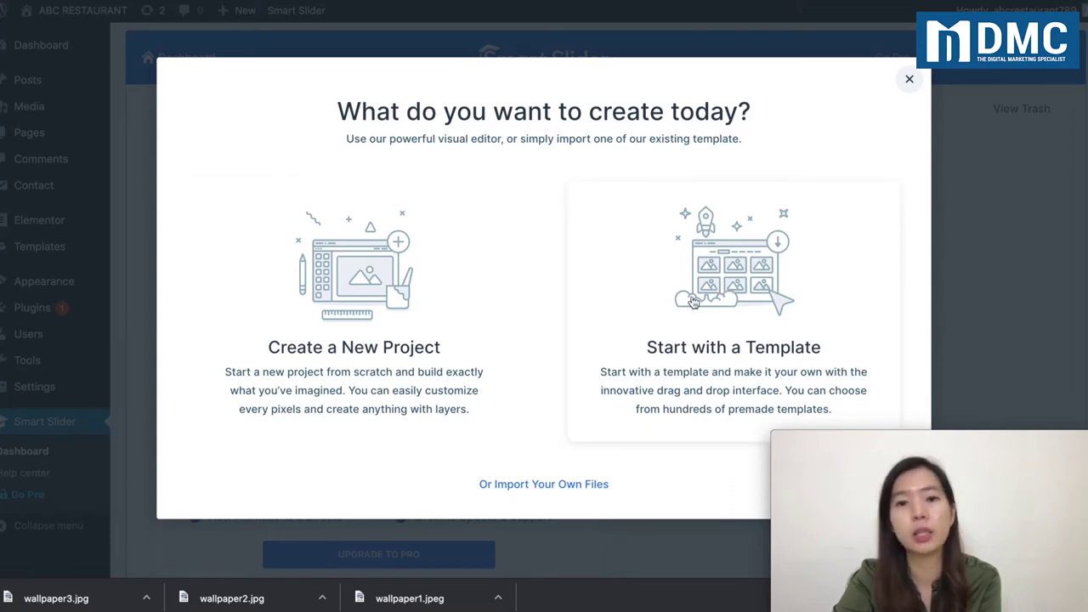
key("Escape")
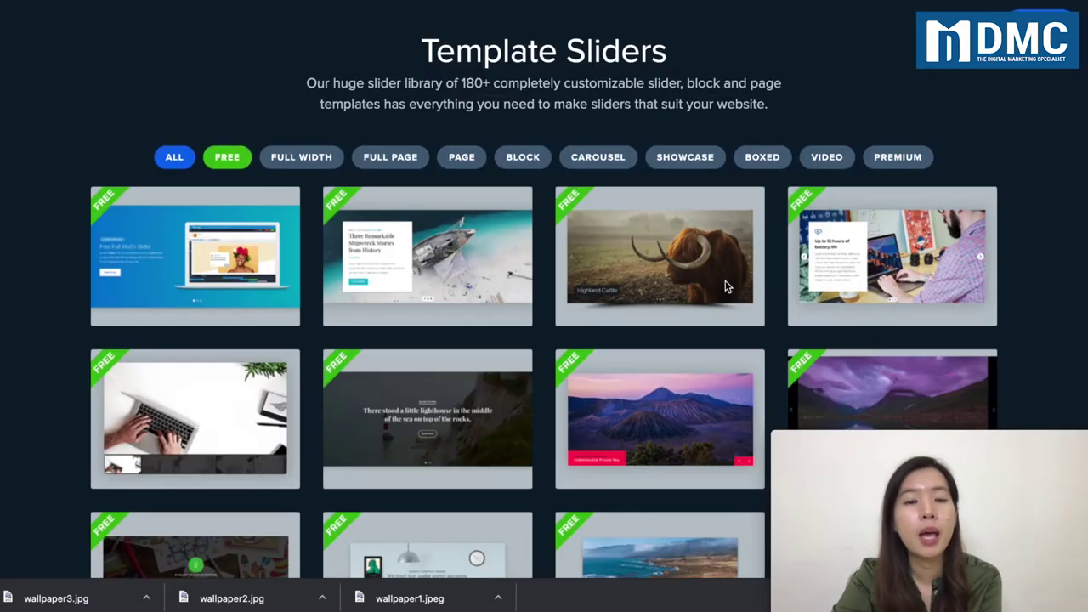
Scroll the Template Sliders gallery to Full Page Hotel and open its PRO ONLY demo.
mouse_move(462, 376)
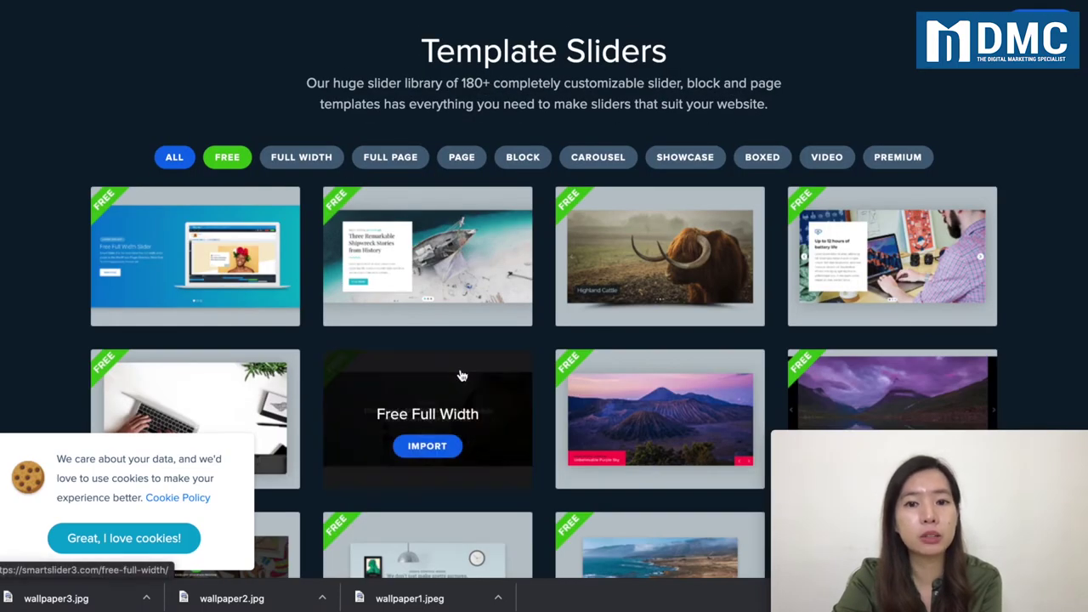
scroll(462, 376, "down", 1)
scroll(462, 376, "down", 8)
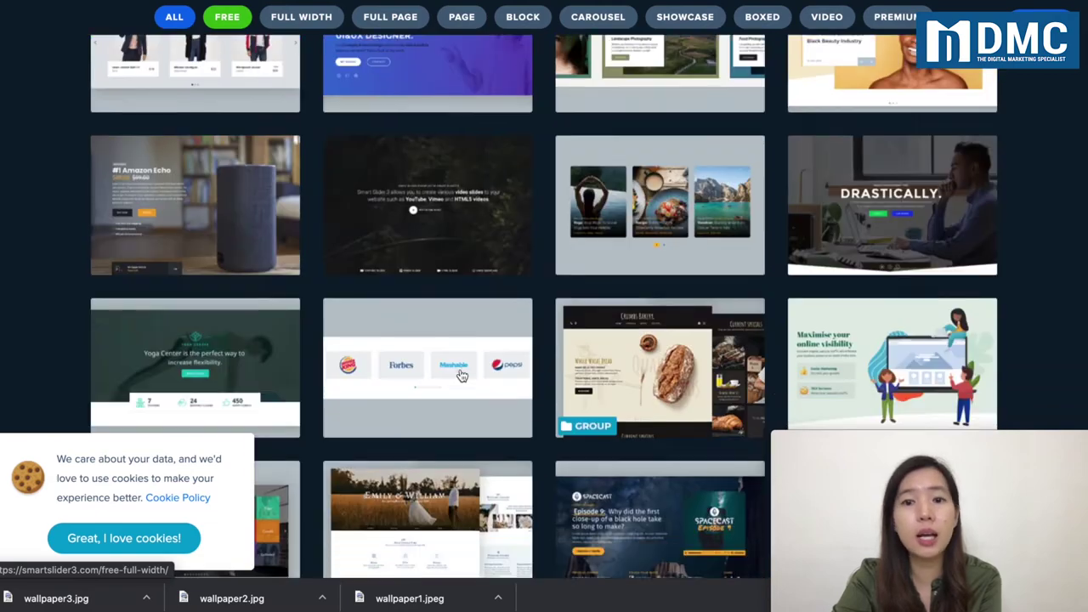
scroll(461, 377, "down", 5)
scroll(499, 463, "down", 3)
scroll(498, 463, "down", 12)
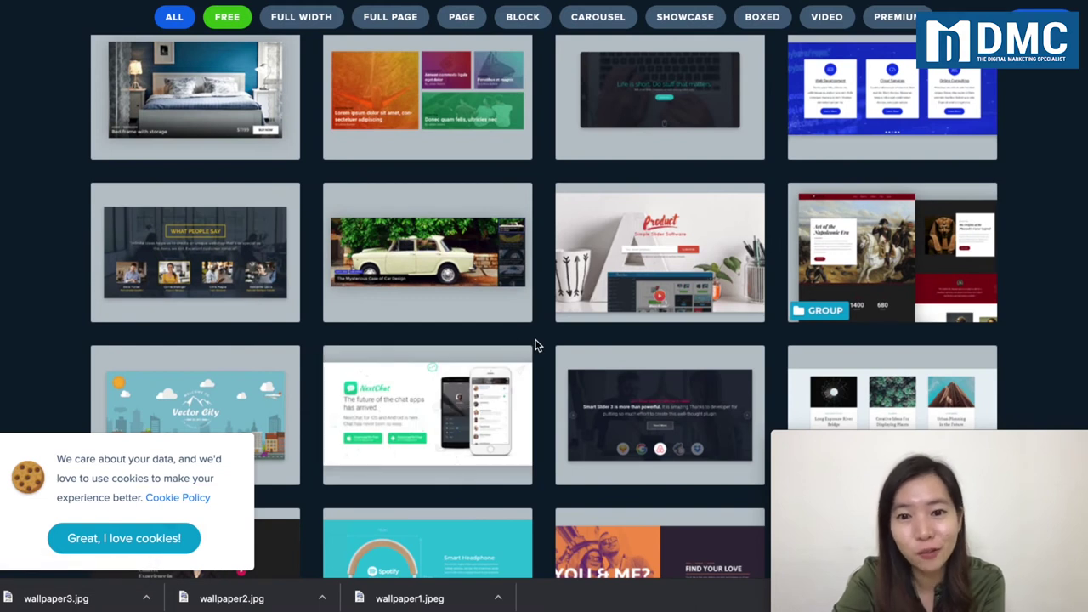
scroll(535, 345, "down", 2)
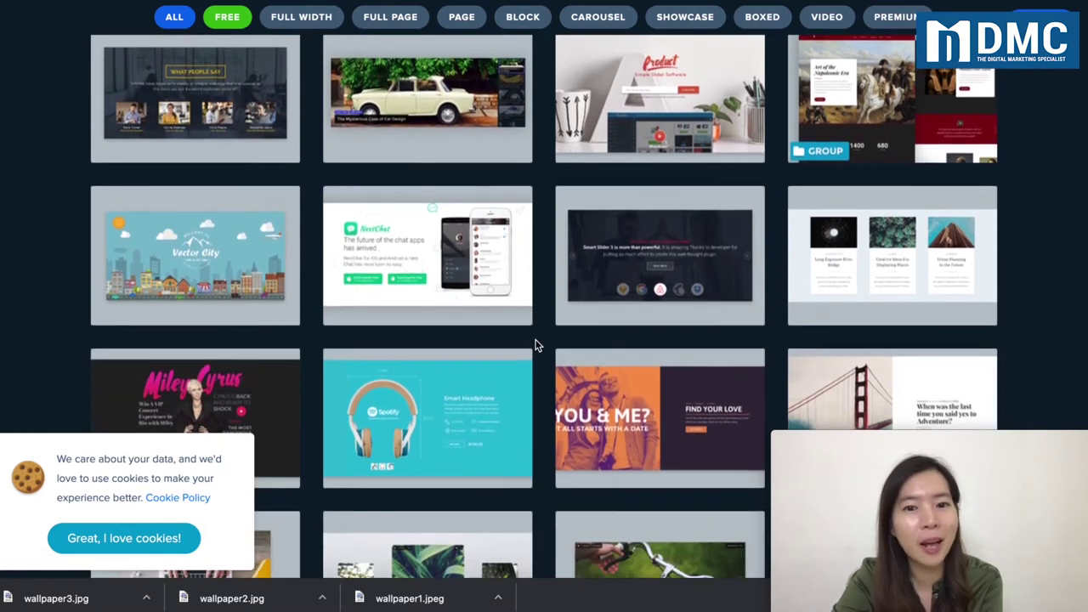
scroll(535, 345, "down", 2)
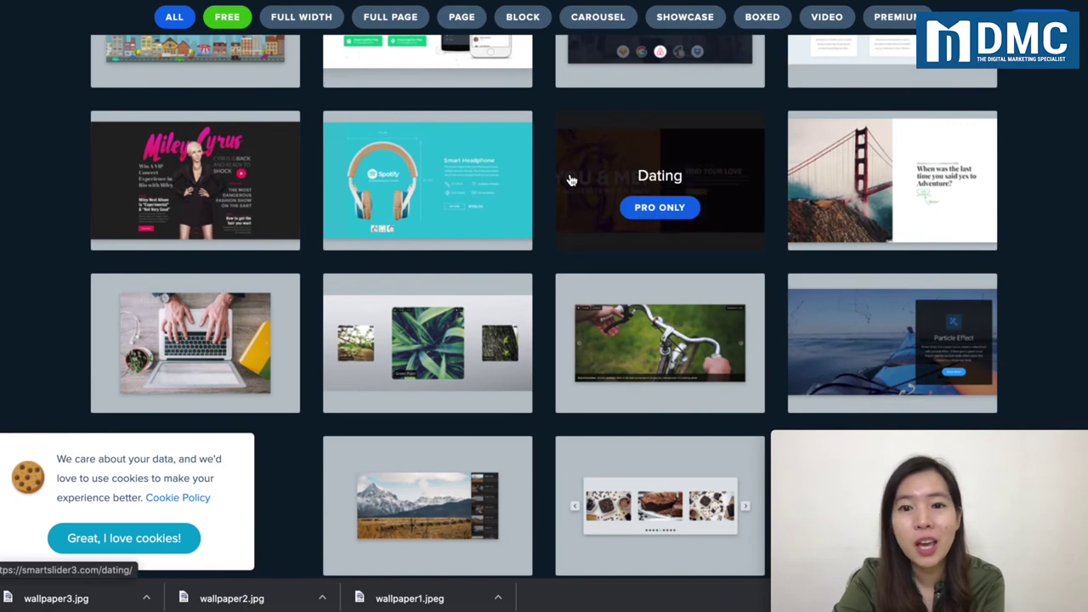
scroll(549, 166, "down", 15)
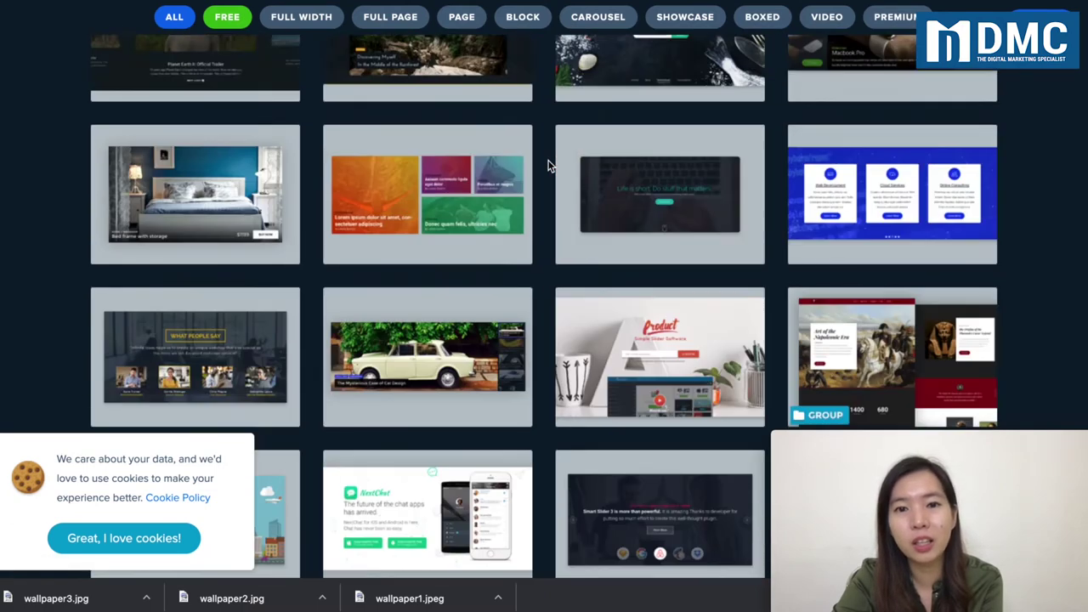
scroll(548, 166, "down", 15)
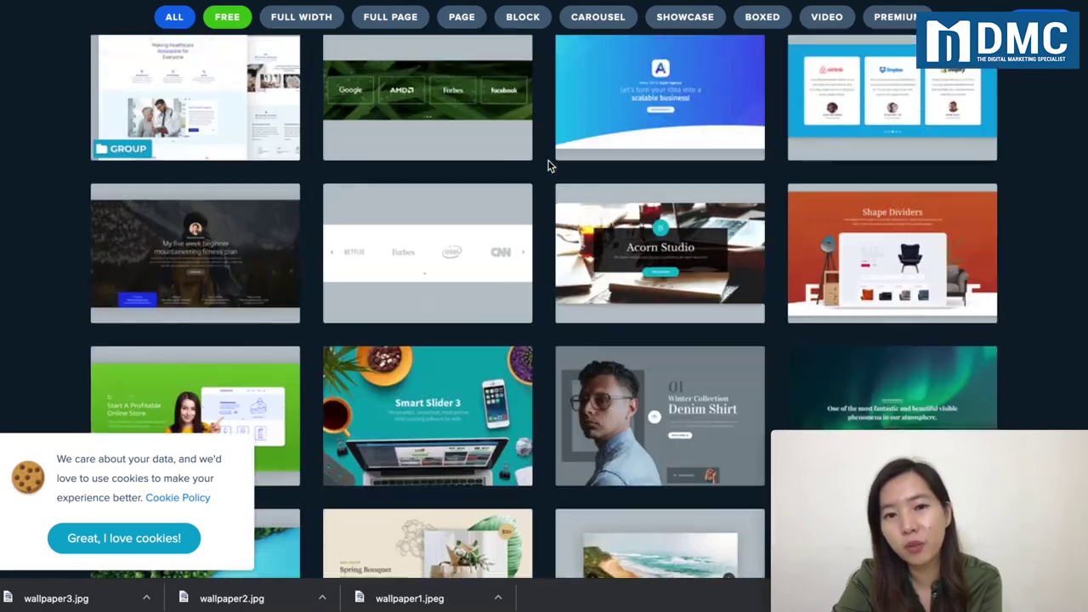
scroll(548, 166, "up", 10)
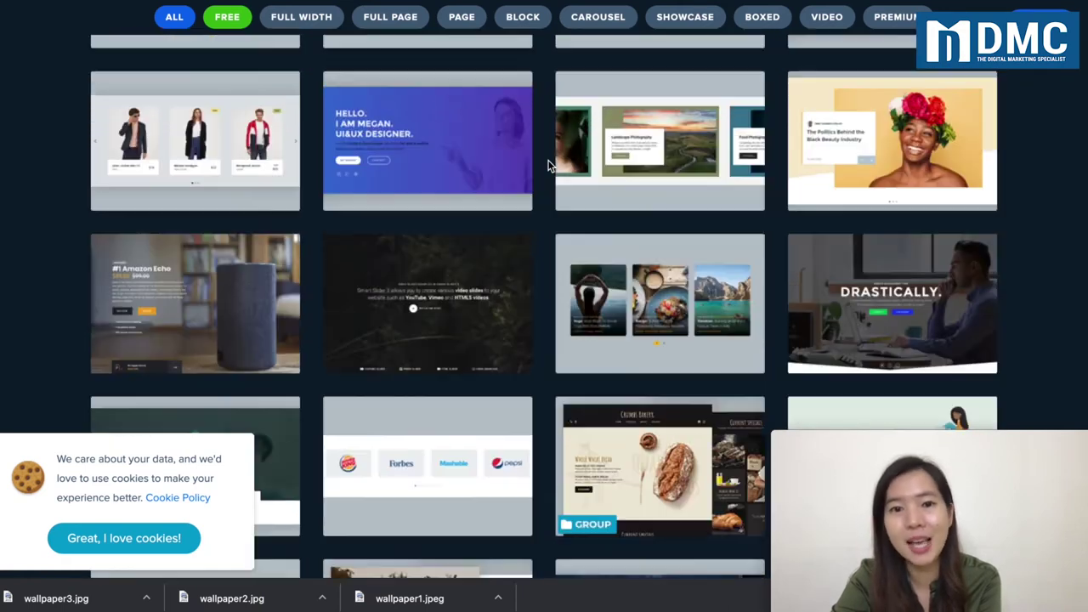
scroll(549, 165, "down", 2)
scroll(548, 166, "up", 5)
mouse_move(581, 212)
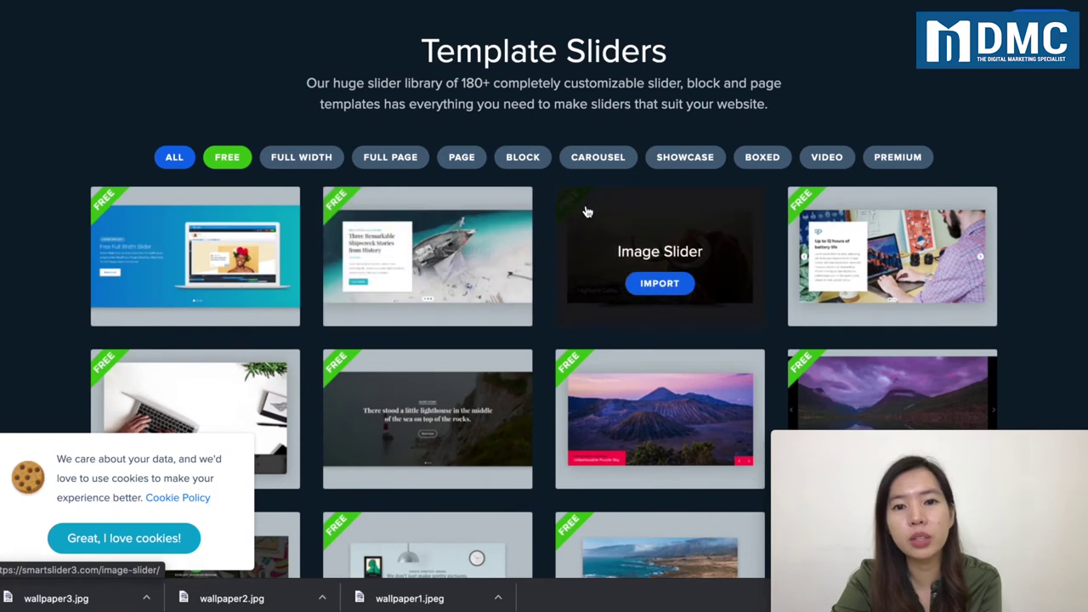
scroll(527, 293, "down", 1)
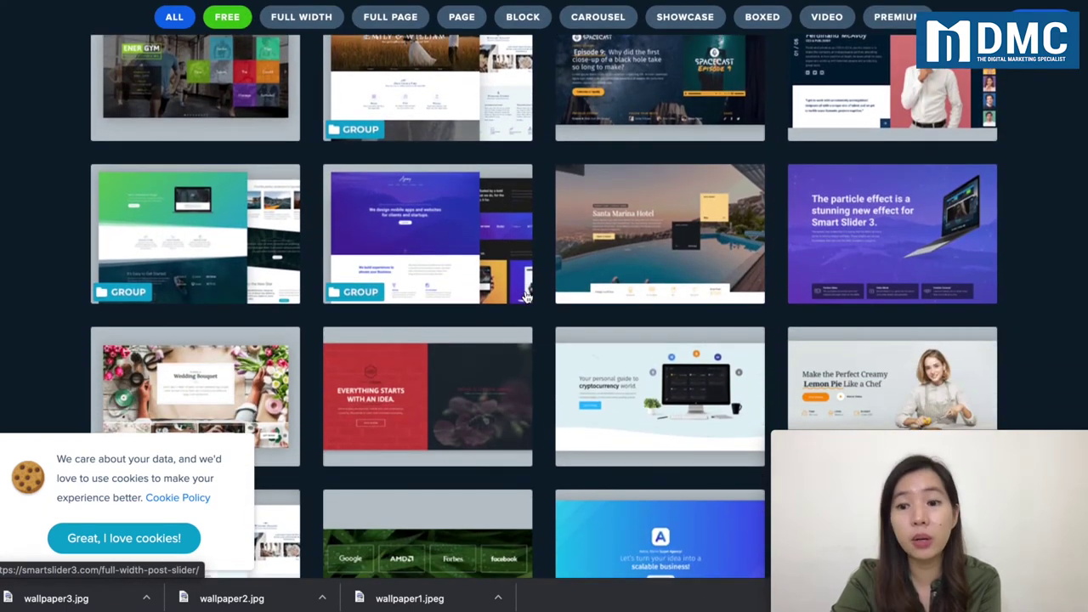
mouse_move(671, 273)
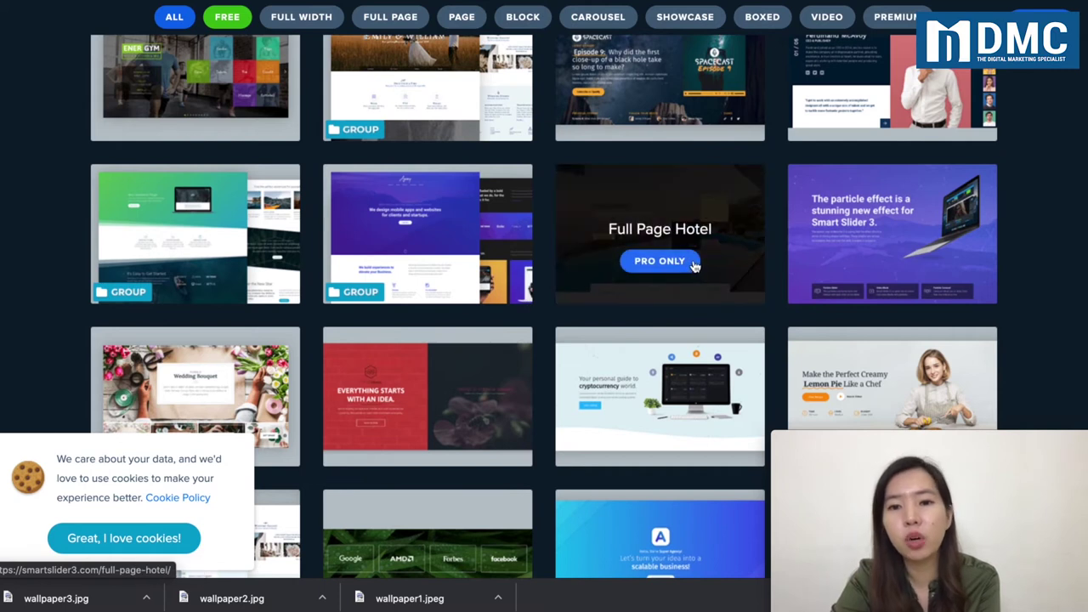
left_click(650, 265)
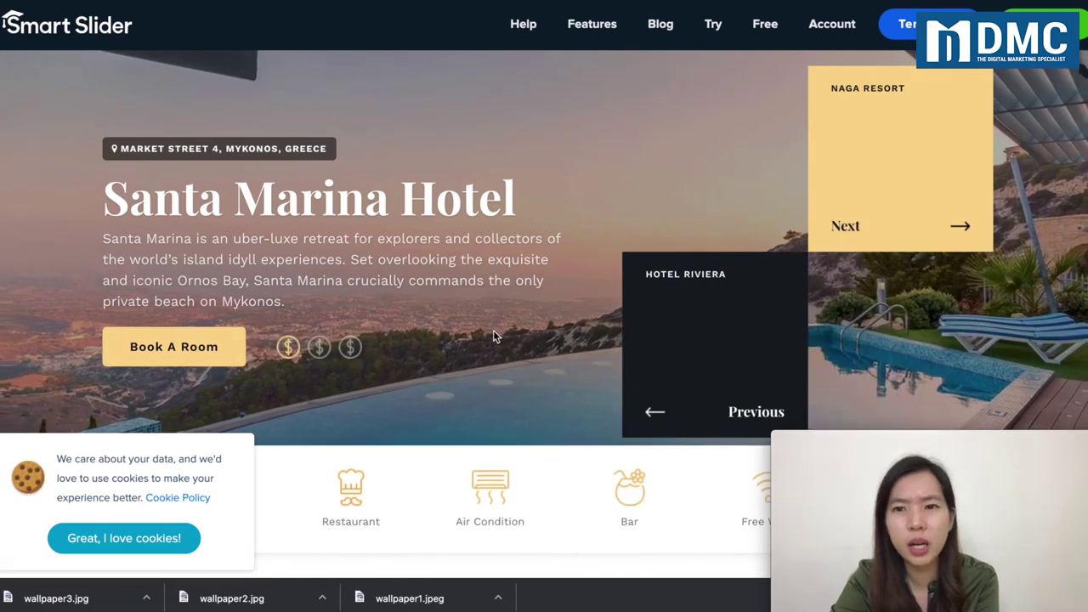
Open the Pro pricing page and highlight the Unlimited plan's 250 price, one-time payment and features.
left_click(770, 26)
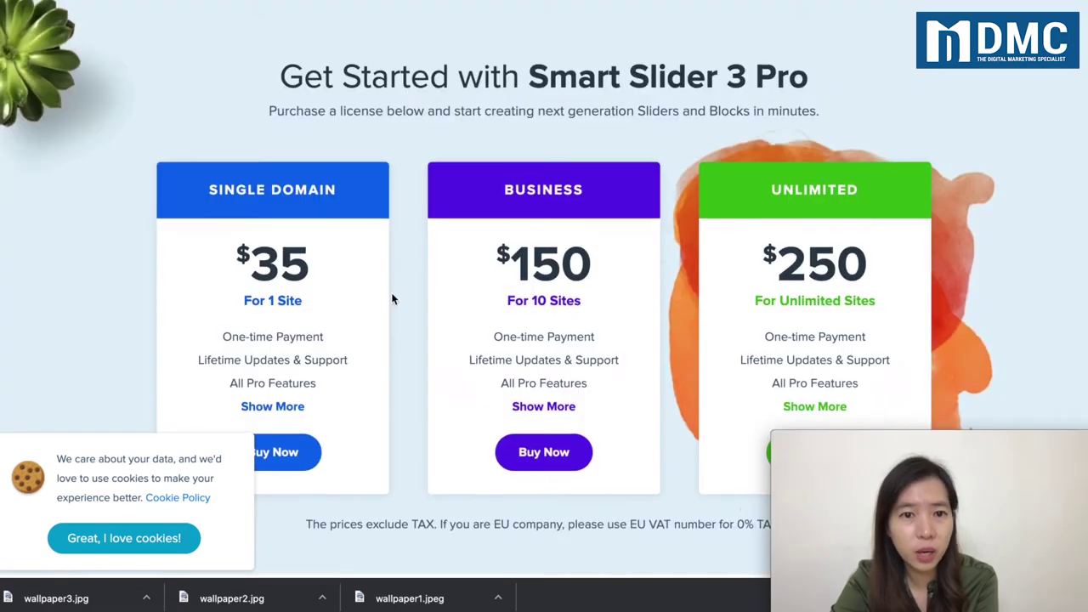
scroll(392, 298, "down", 1)
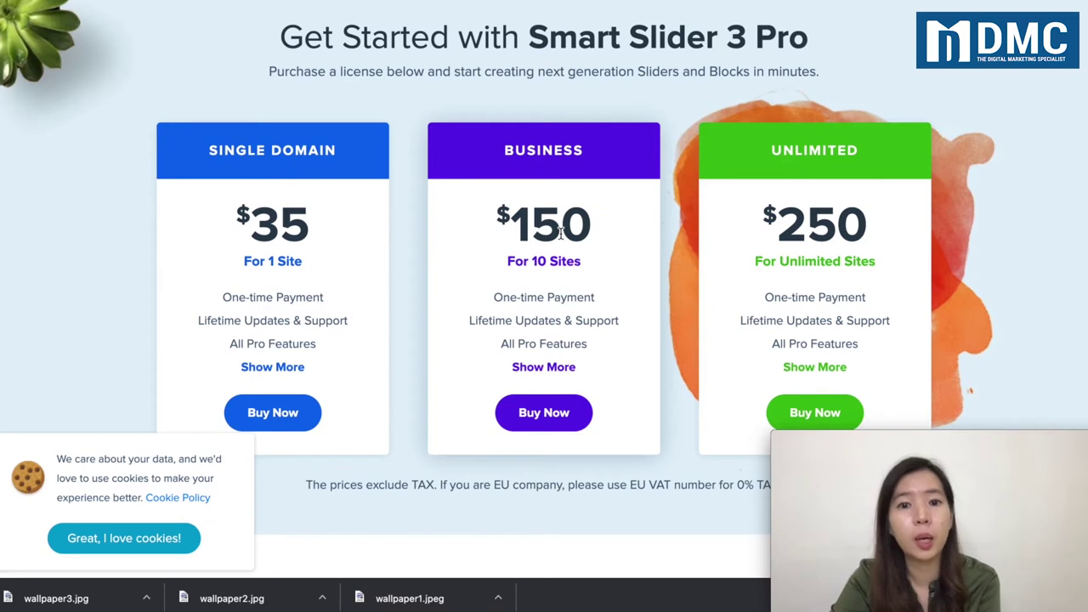
left_click_drag(801, 149, 816, 221)
double_click(816, 221)
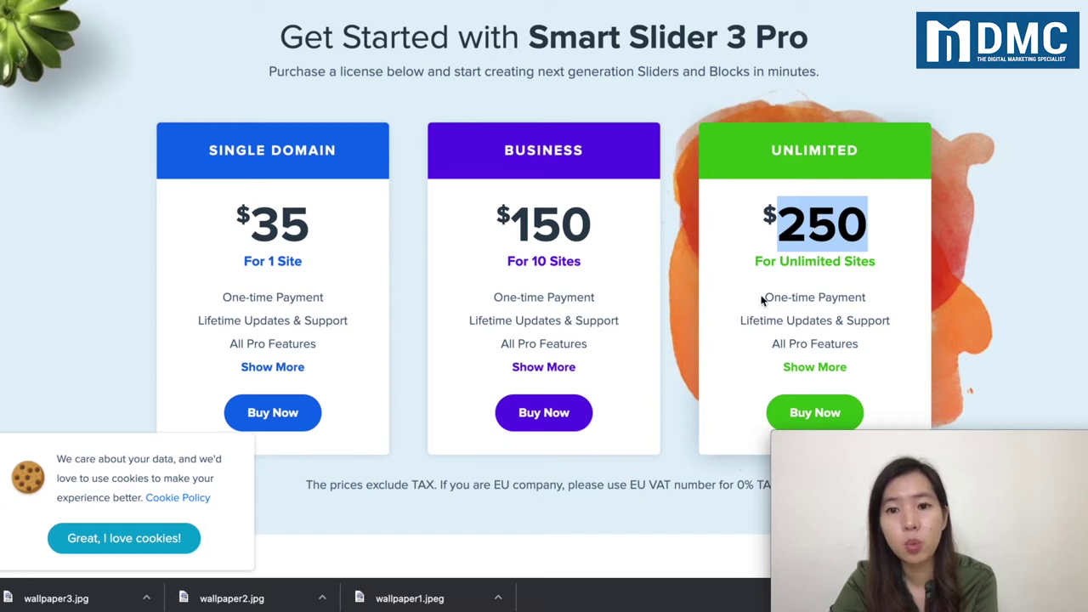
left_click_drag(762, 300, 829, 297)
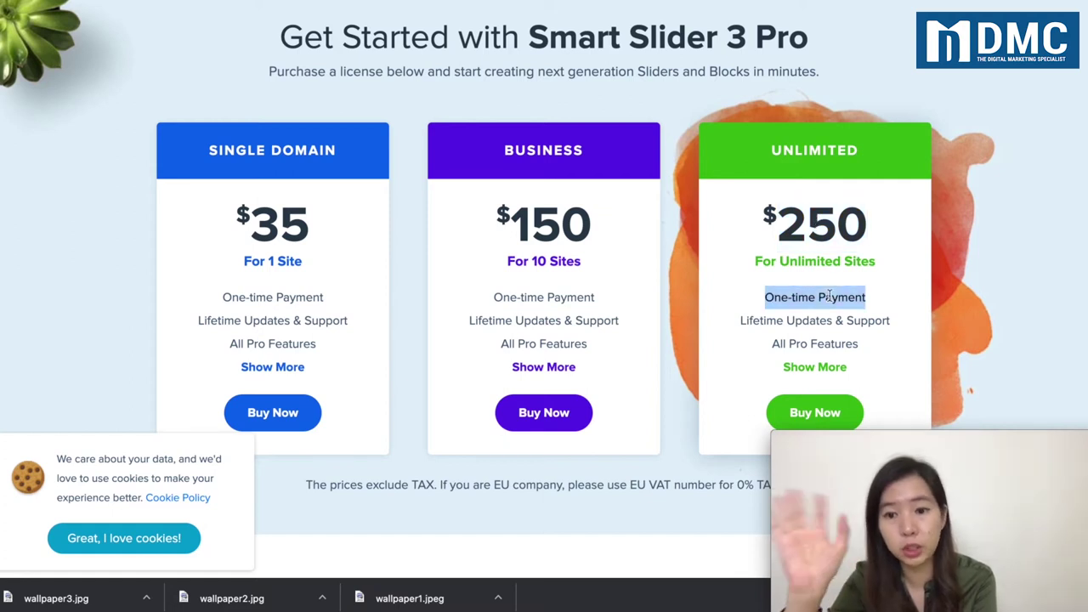
left_click_drag(742, 320, 857, 346)
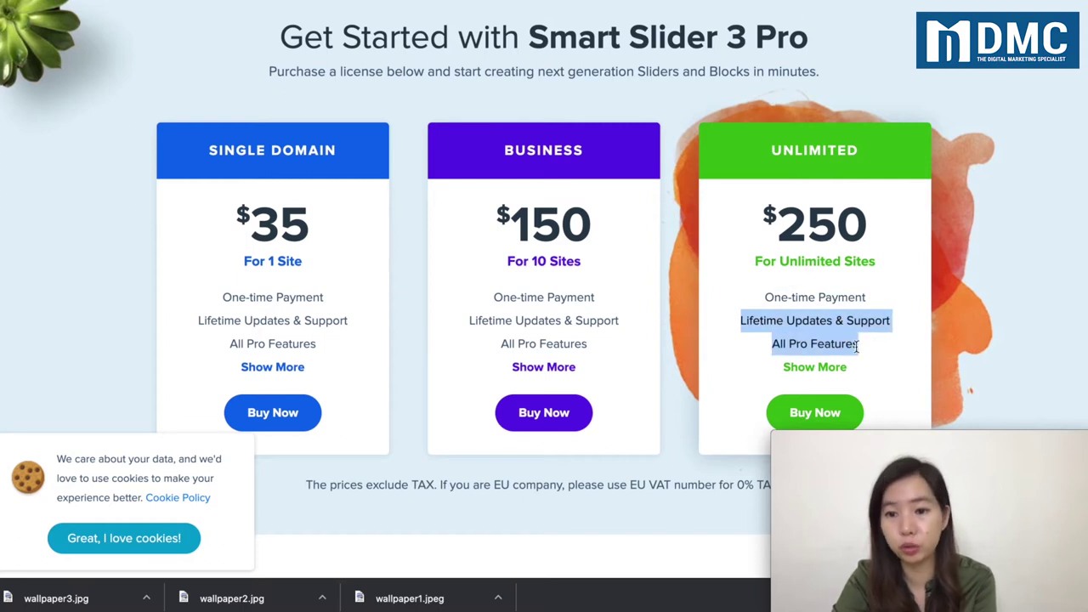
Jump to Compare Plans and check the Unlimited column's Slide Library value.
left_click(816, 371)
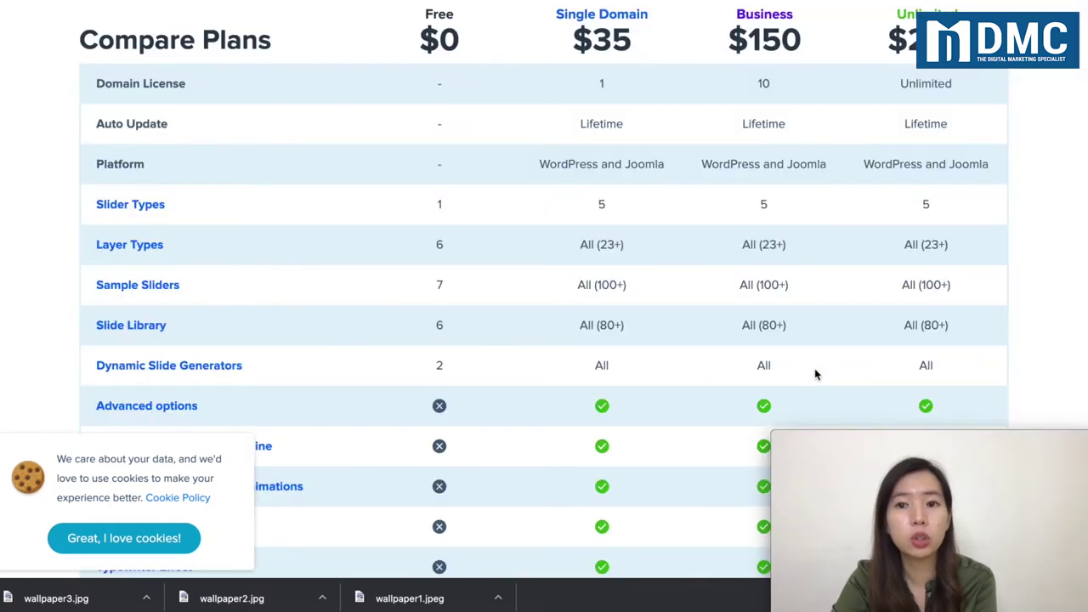
scroll(729, 359, "down", 1)
scroll(728, 359, "down", 2)
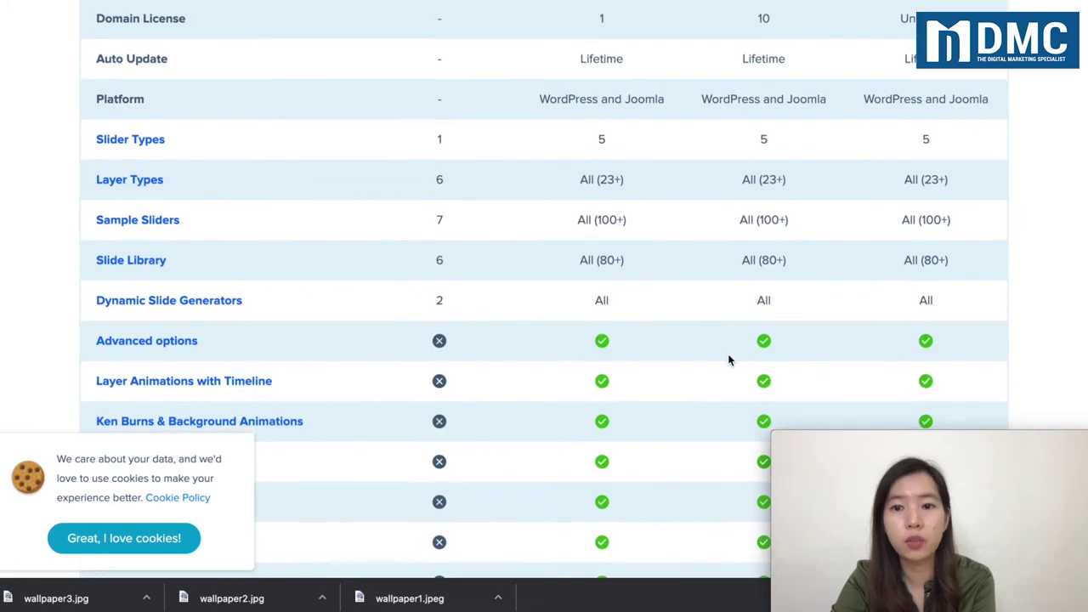
left_click_drag(943, 257, 909, 255)
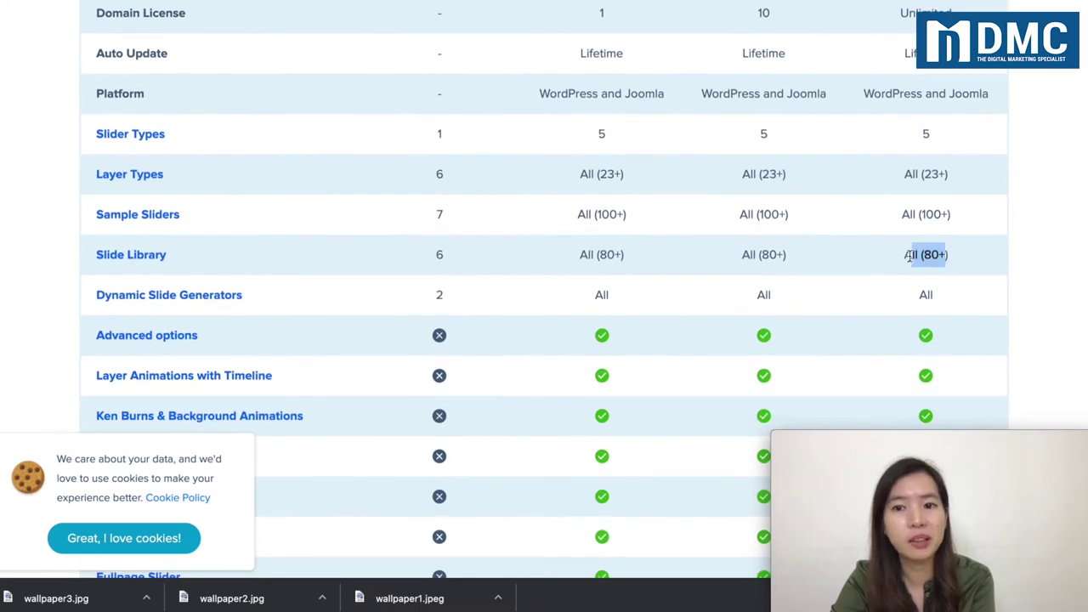
scroll(907, 255, "down", 4)
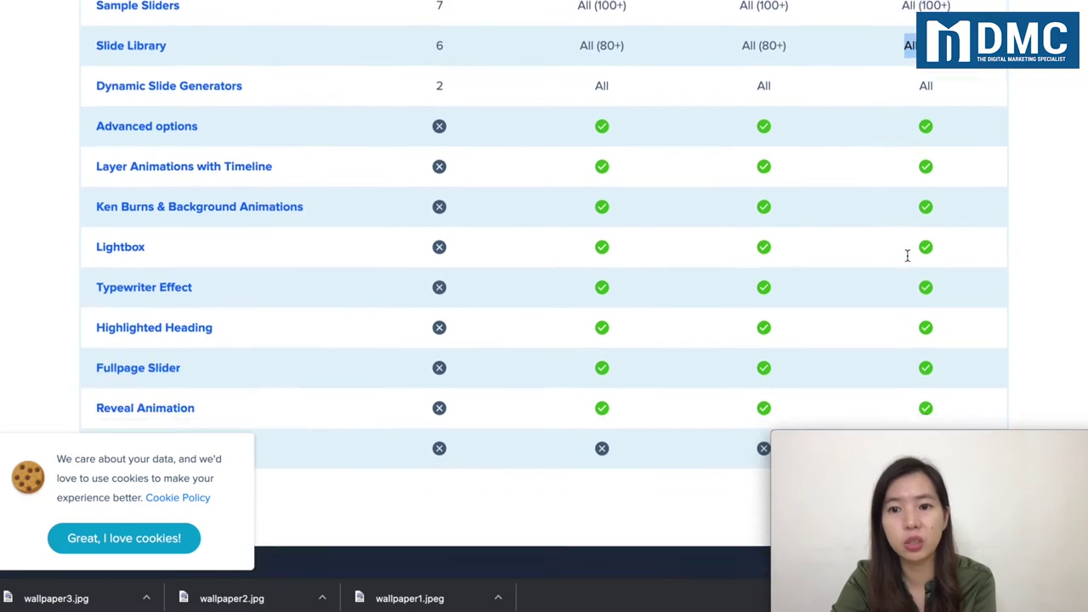
scroll(907, 254, "up", 6)
scroll(907, 259, "up", 3)
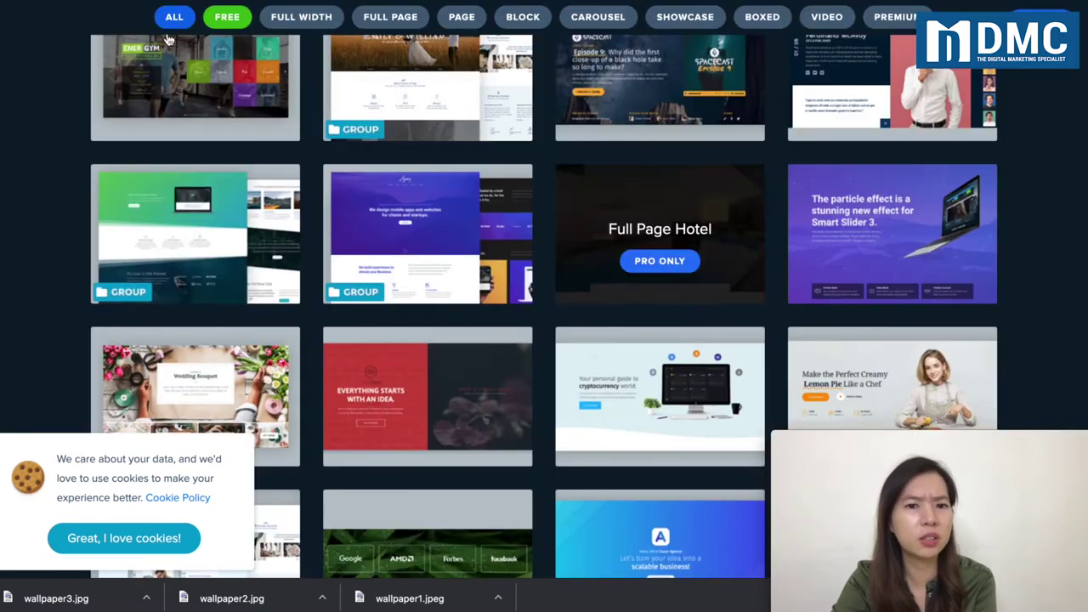
Scroll the template gallery back to Full-width Post Slider and import it.
scroll(366, 316, "down", 2)
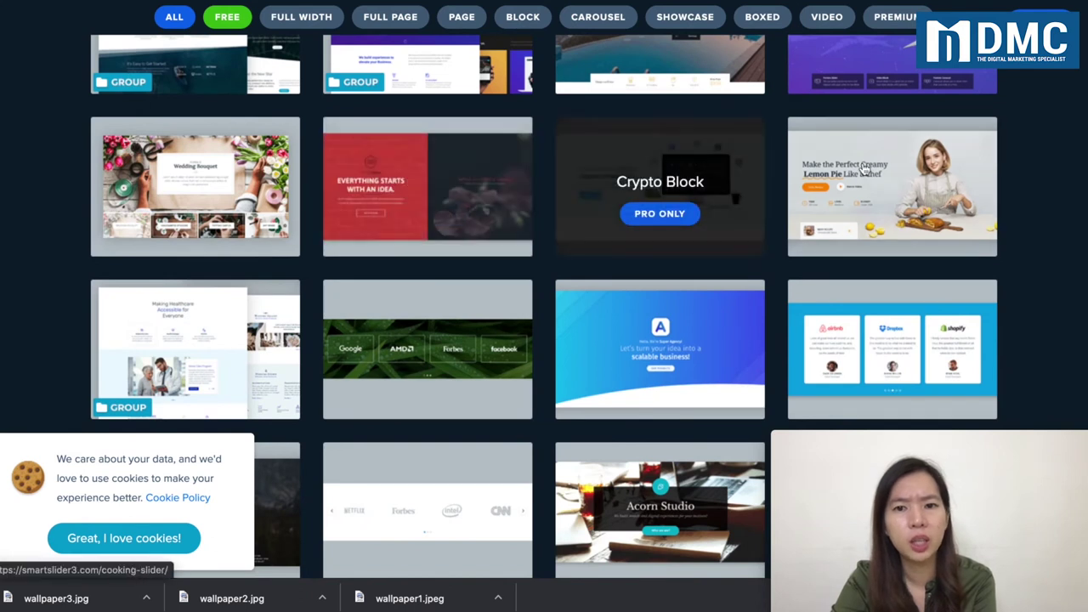
scroll(680, 328, "down", 1)
scroll(680, 328, "down", 3)
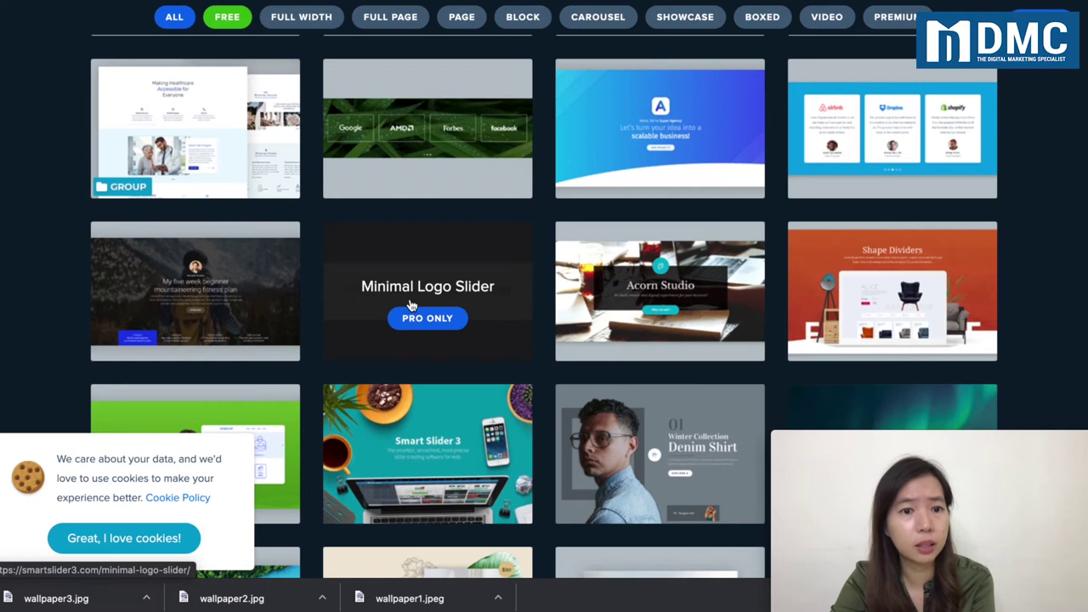
scroll(408, 306, "down", 4)
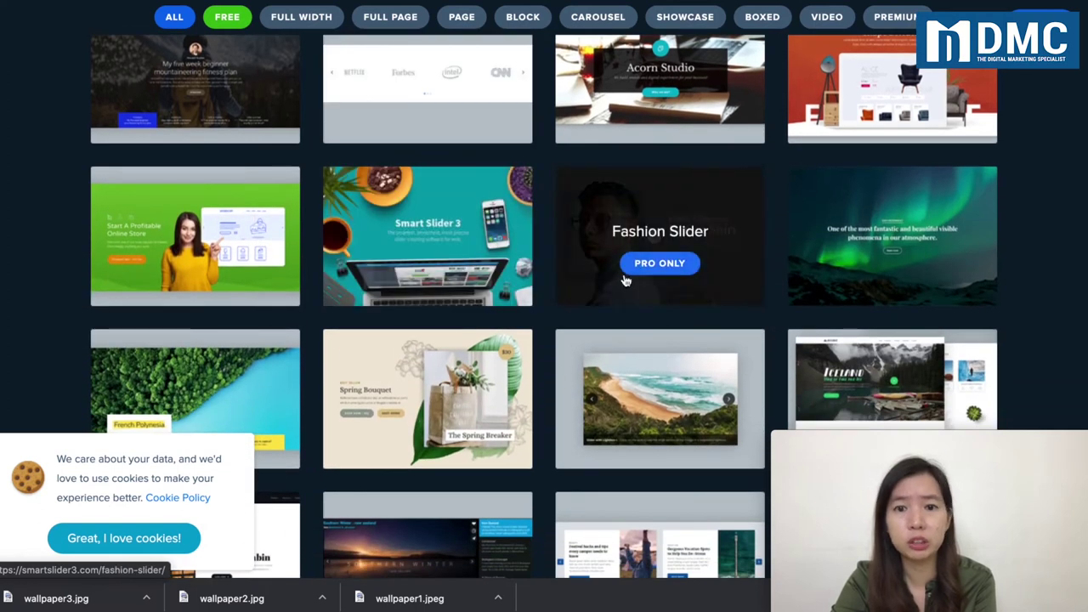
scroll(626, 284, "down", 3)
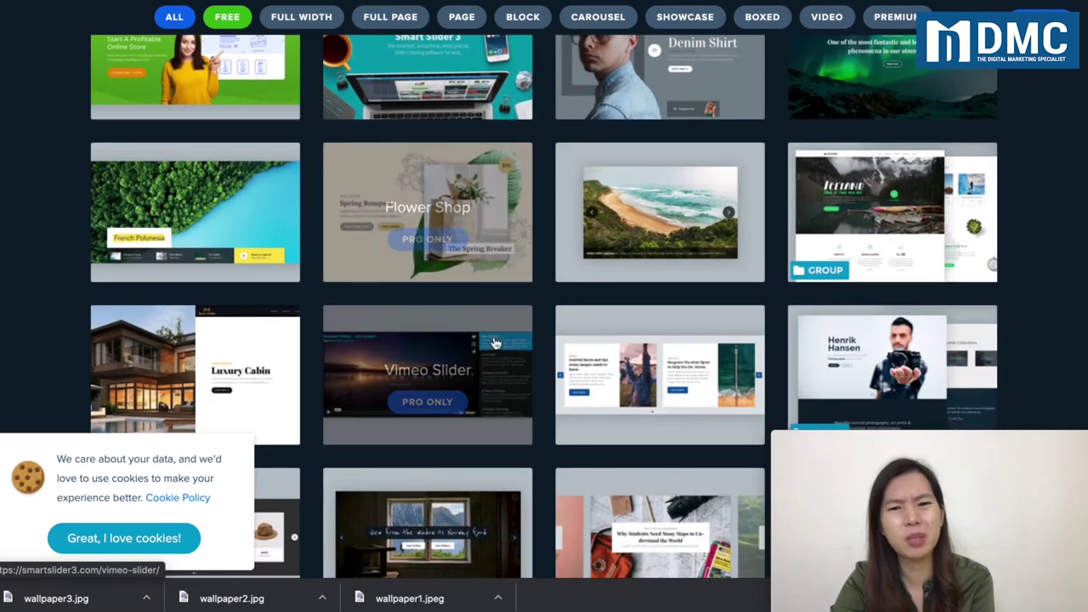
scroll(503, 303, "down", 2)
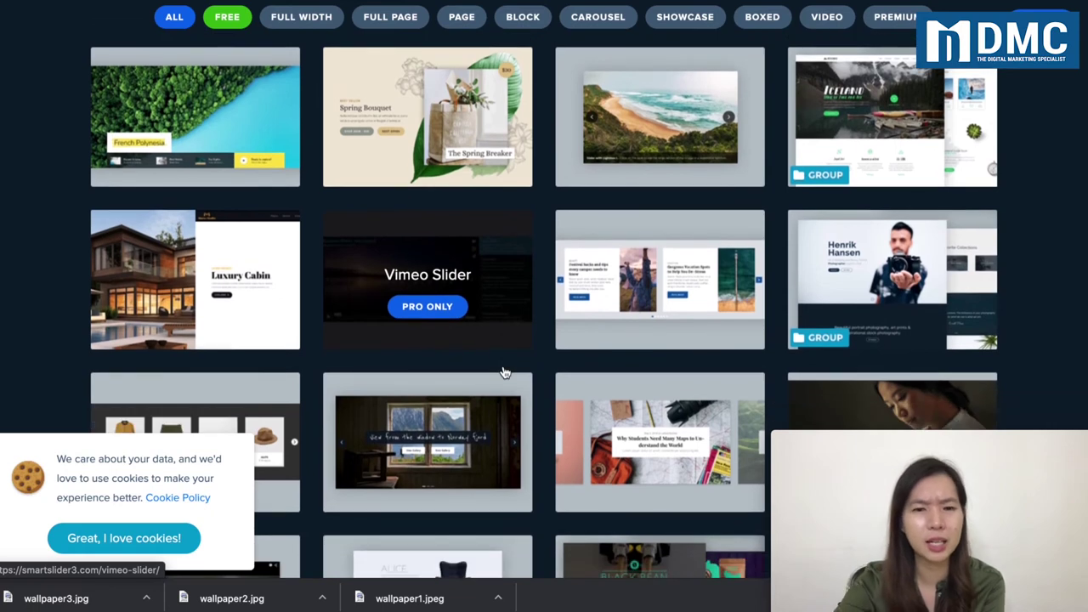
scroll(504, 373, "up", 15)
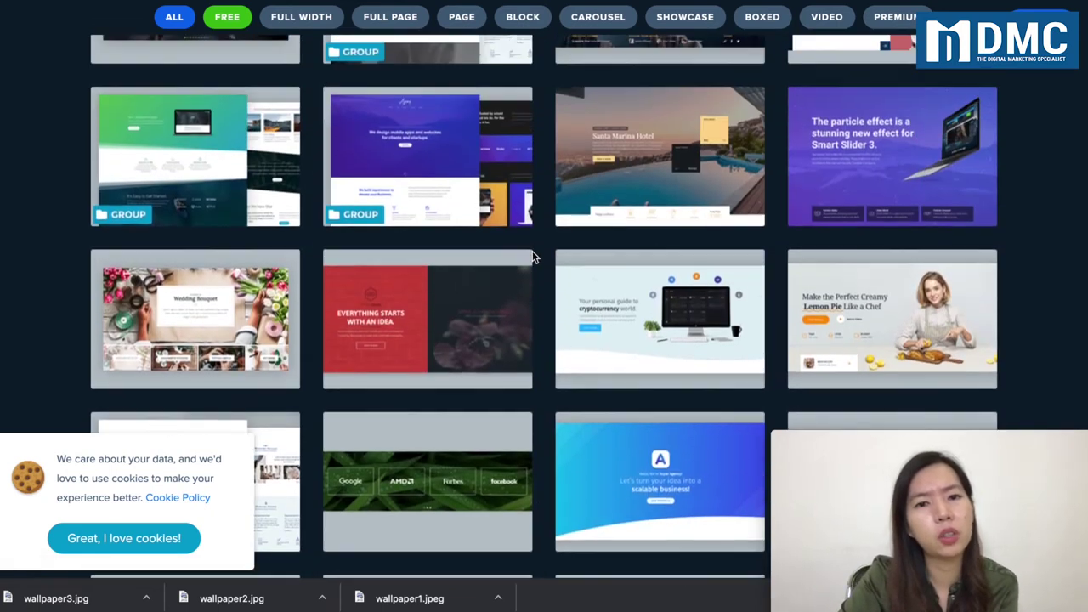
scroll(534, 256, "up", 10)
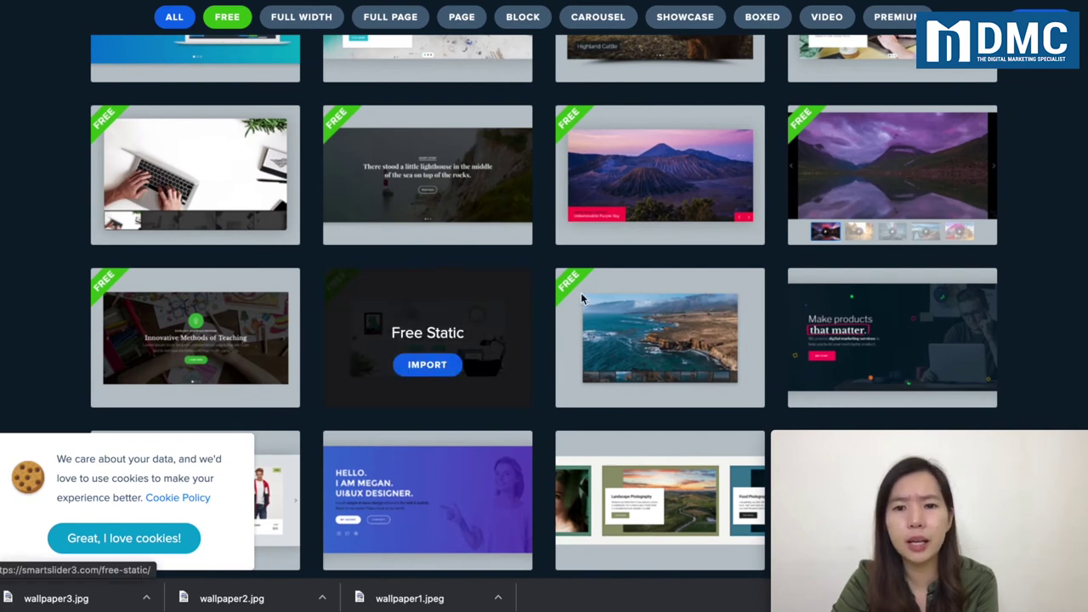
mouse_move(596, 293)
scroll(553, 260, "up", 2)
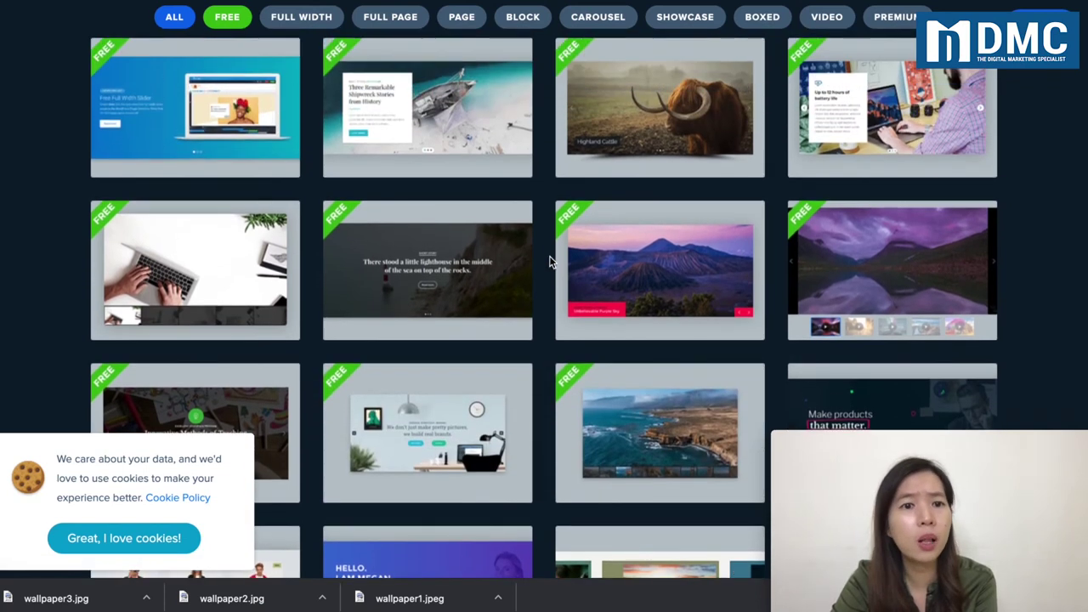
scroll(550, 261, "up", 1)
mouse_move(448, 236)
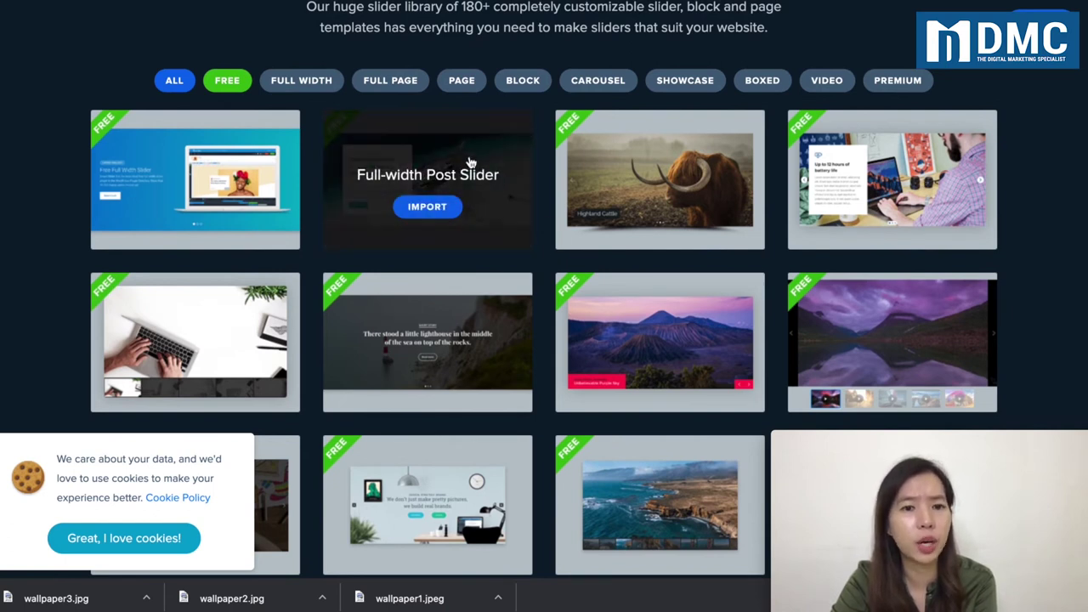
left_click(427, 207)
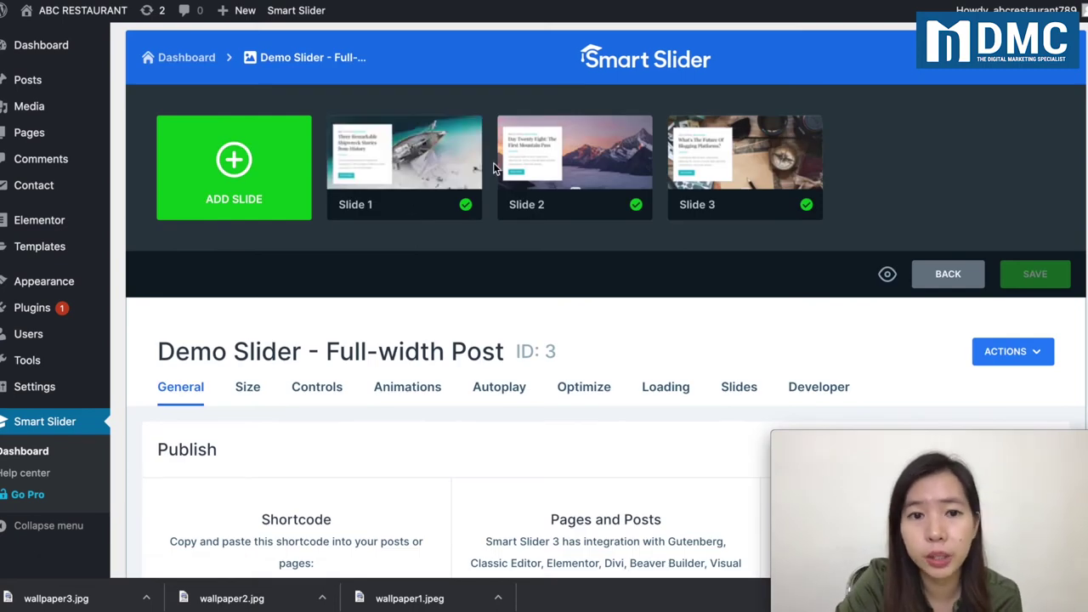
Look over Slides 1, 2 and 3 of Demo Slider - Full-width Post.
mouse_move(608, 179)
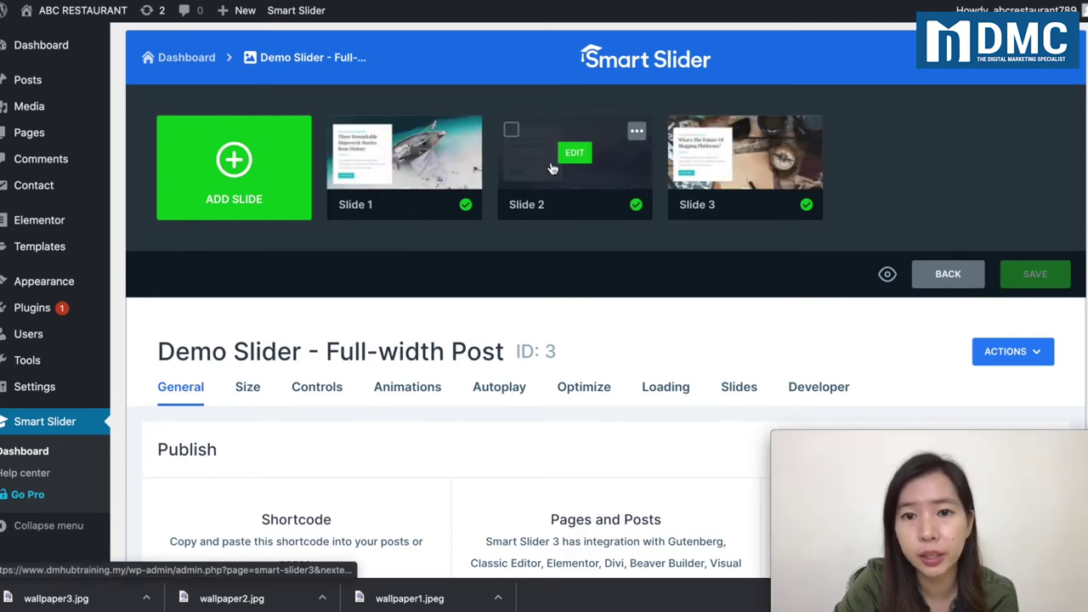
mouse_move(366, 171)
mouse_move(745, 166)
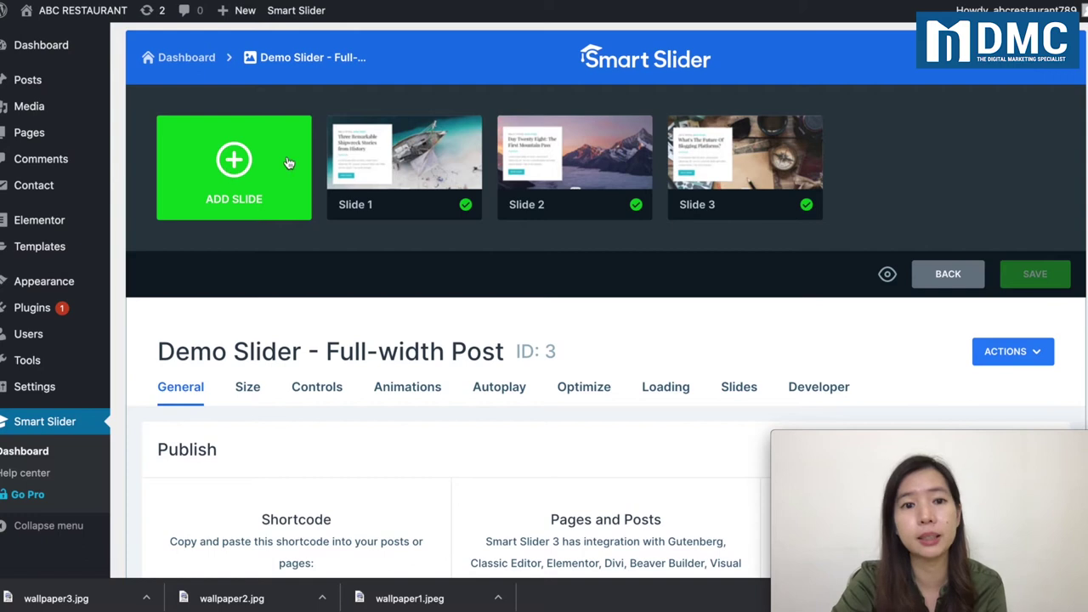
mouse_move(401, 188)
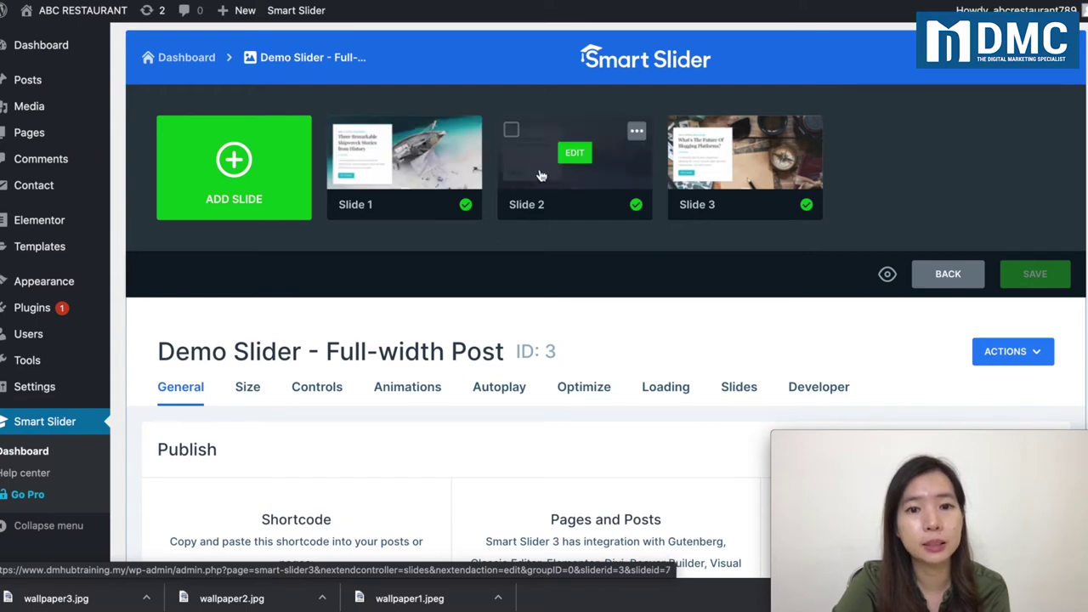
Edit Slide 1, move the Slide panel aside and open the Media Library for its background.
left_click(403, 155)
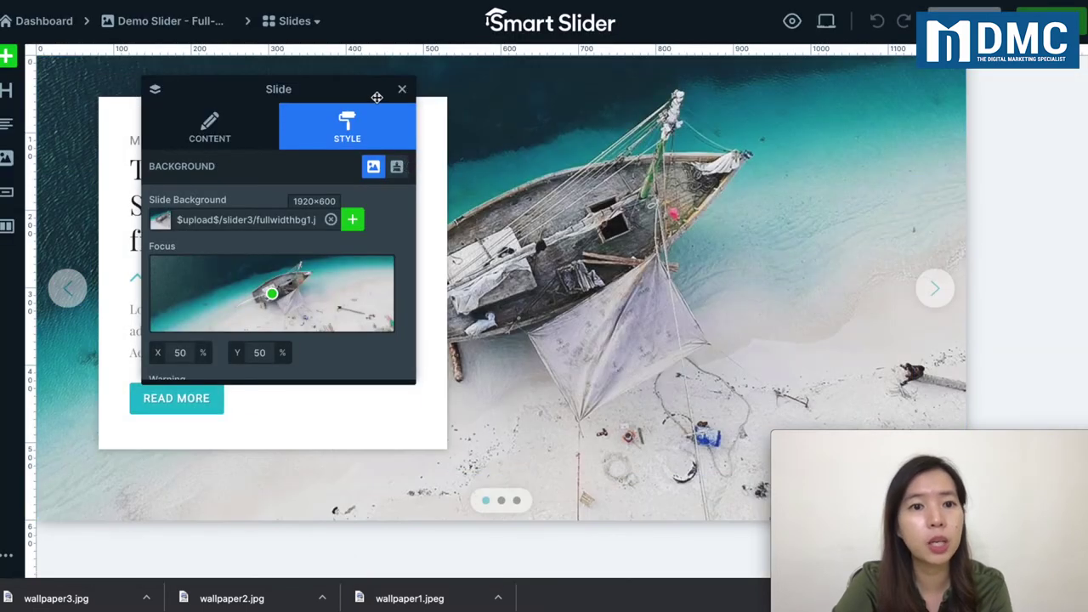
left_click_drag(348, 96, 413, 177)
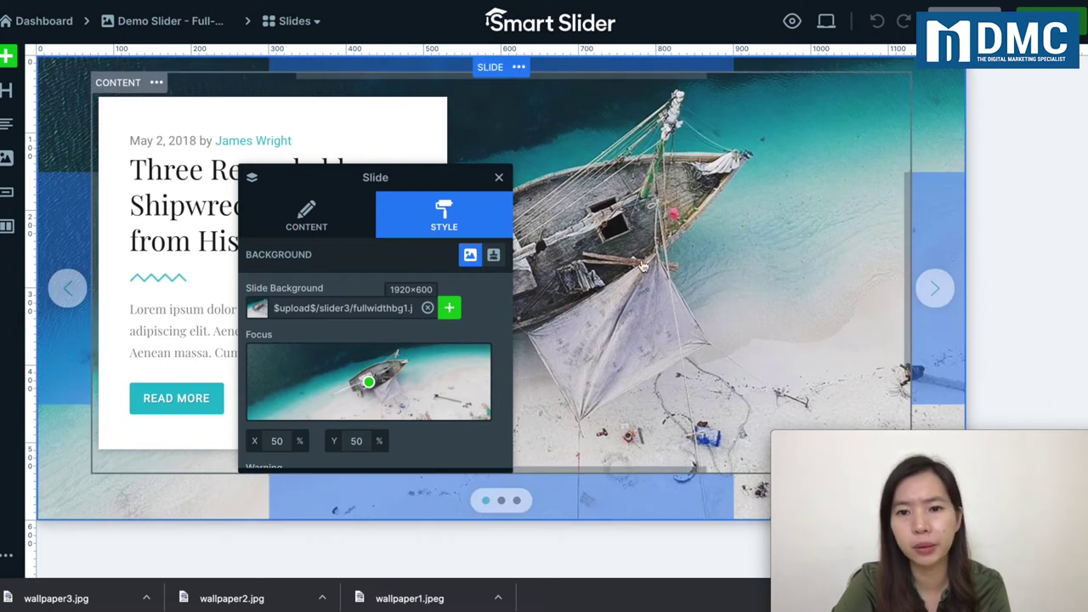
left_click(448, 311)
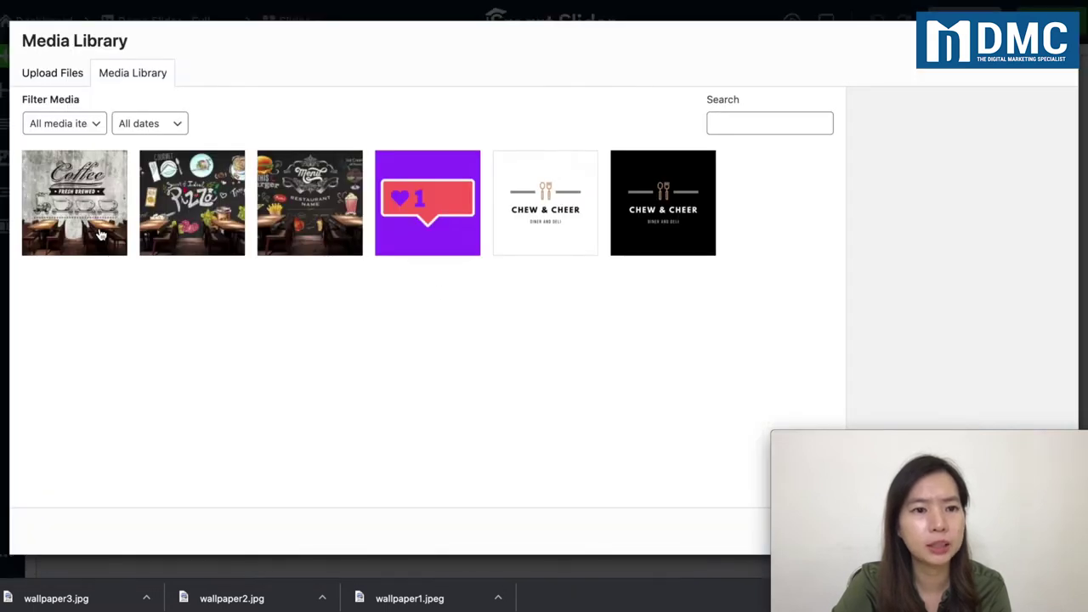
Choose wallpaper1.jpeg, the restaurant menu image, in the Media Library.
left_click(311, 204)
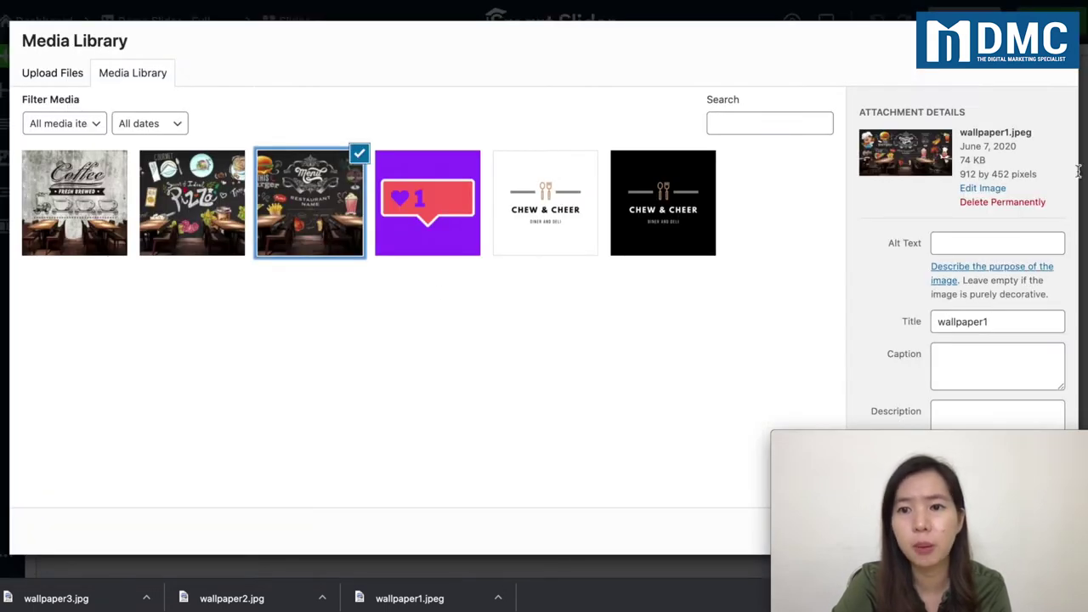
left_click(880, 60)
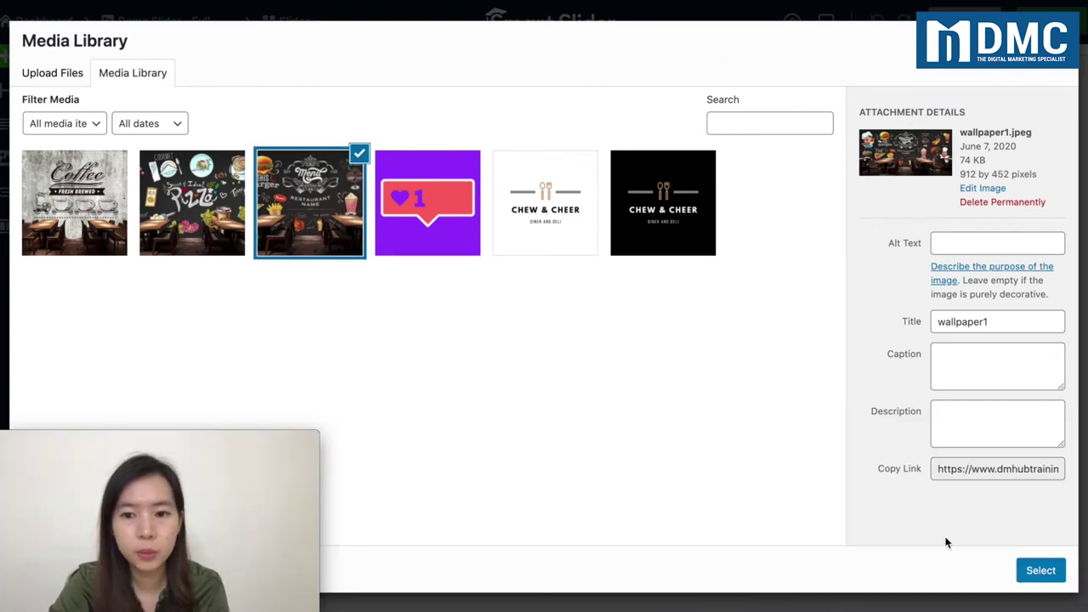
Apply wallpaper1.jpeg as Slide 1's background, shift the Slide panel right and reposition the text row.
left_click(1041, 570)
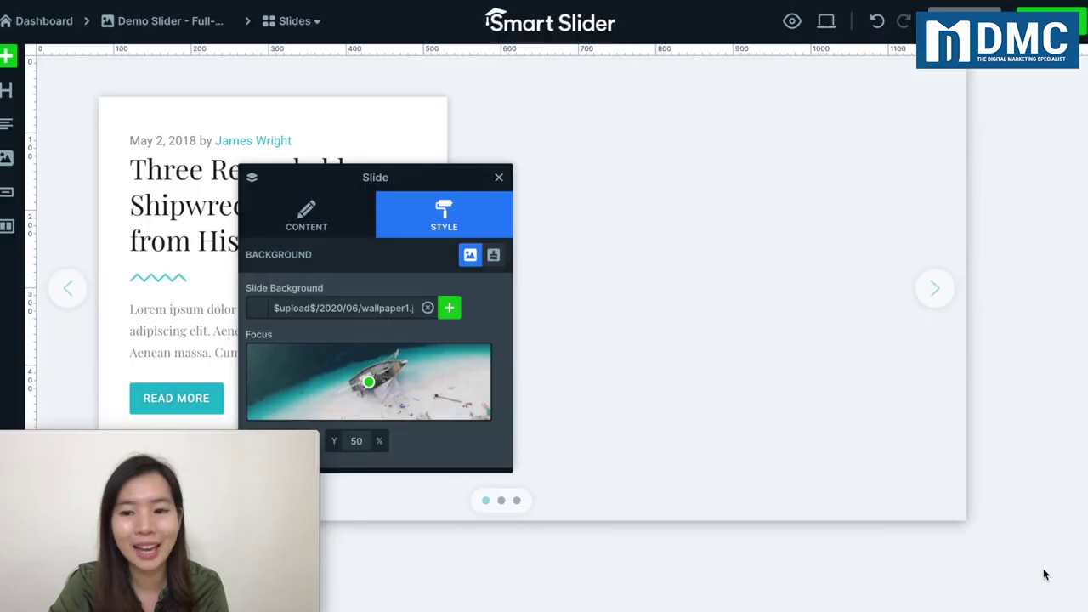
left_click_drag(455, 171, 952, 214)
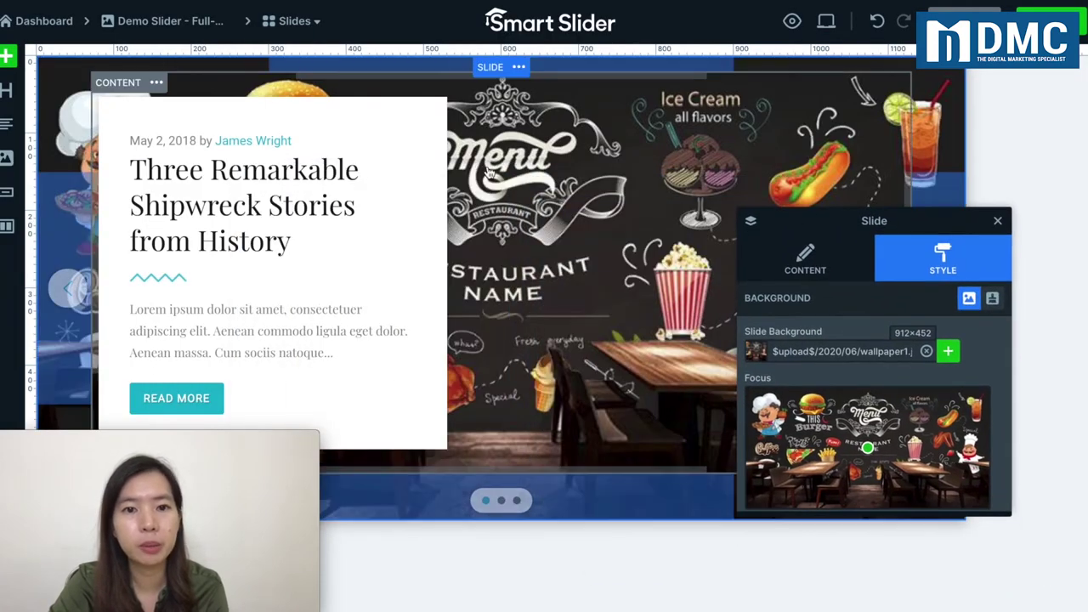
left_click(404, 176)
left_click(388, 105)
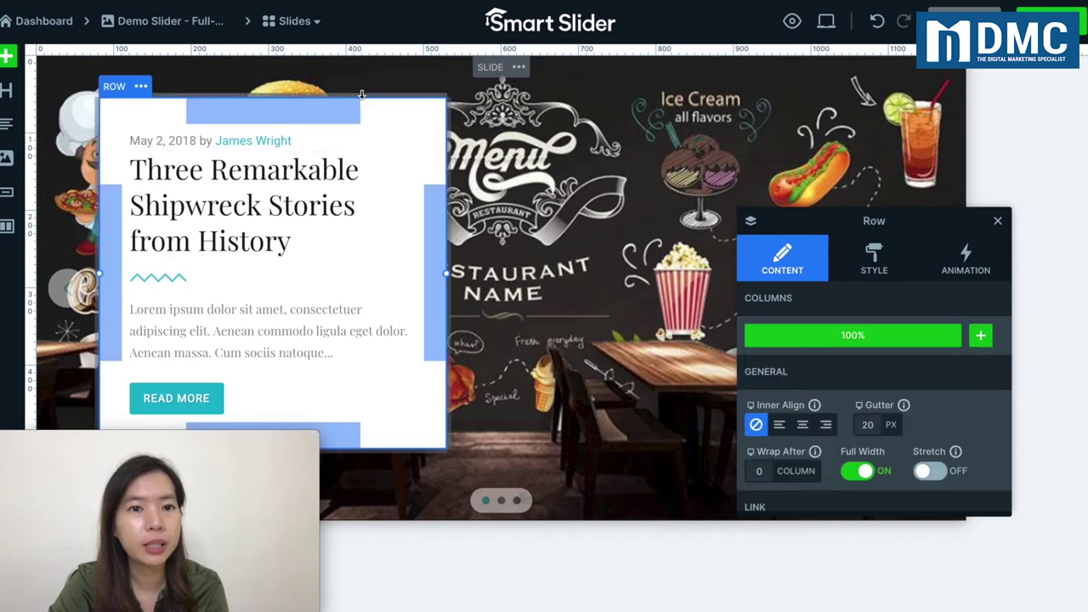
mouse_move(374, 108)
left_mouse_down()
mouse_move(484, 103)
mouse_move(361, 107)
left_mouse_up()
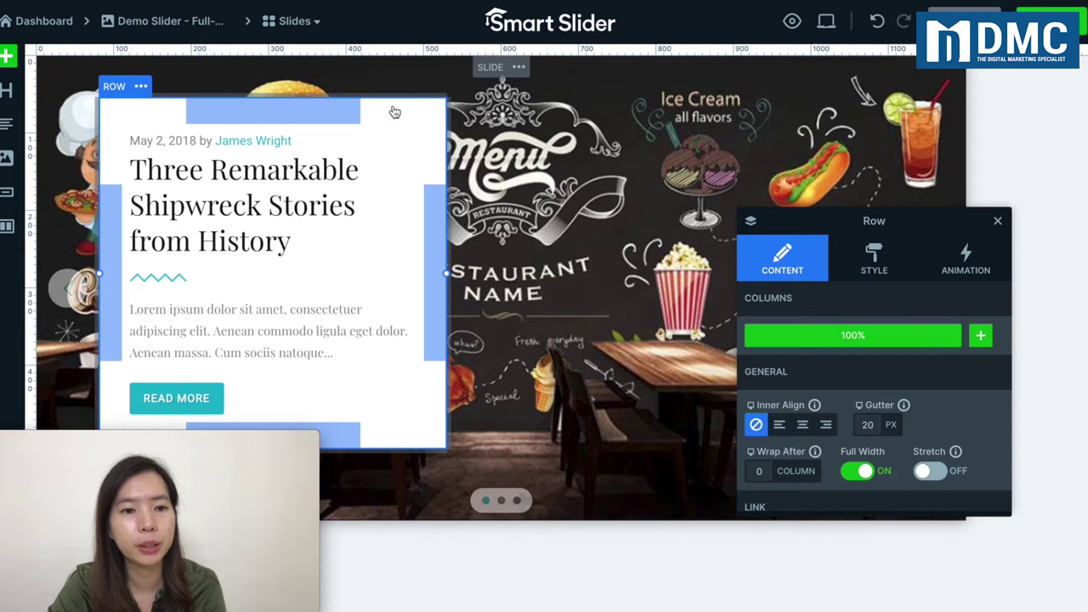
left_click_drag(391, 114, 413, 173)
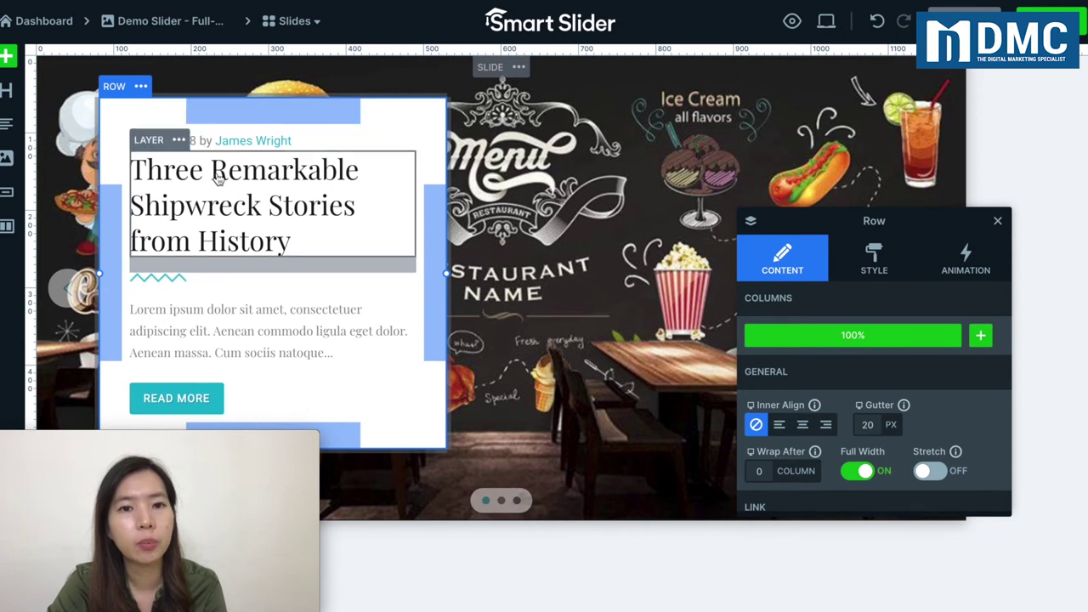
Replace the first slide's shipwreck heading text with BURGER MENU.
left_click(187, 196)
double_click(187, 196)
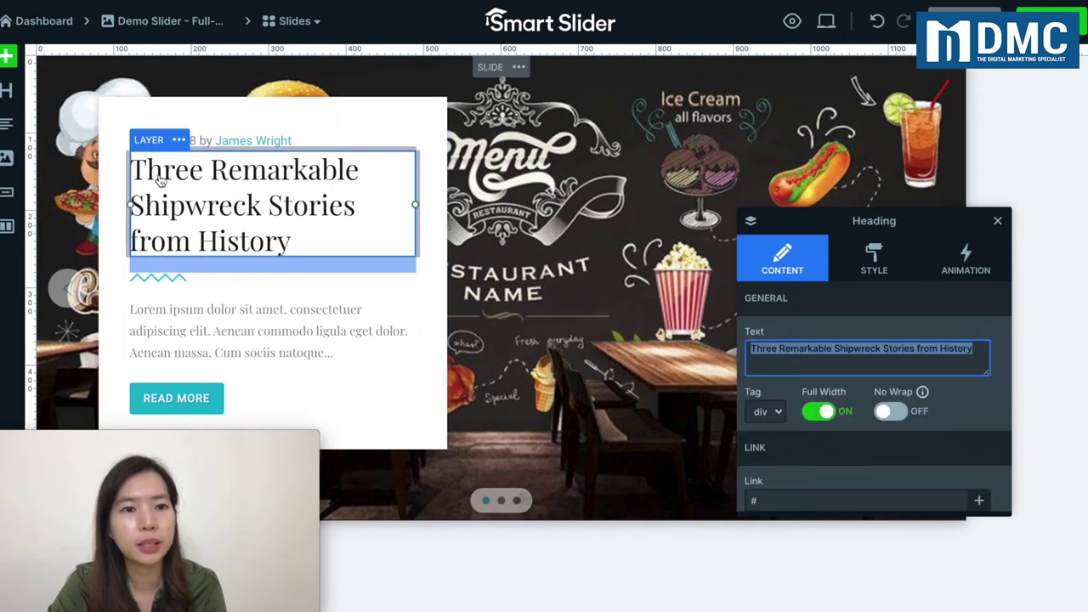
left_click(970, 347)
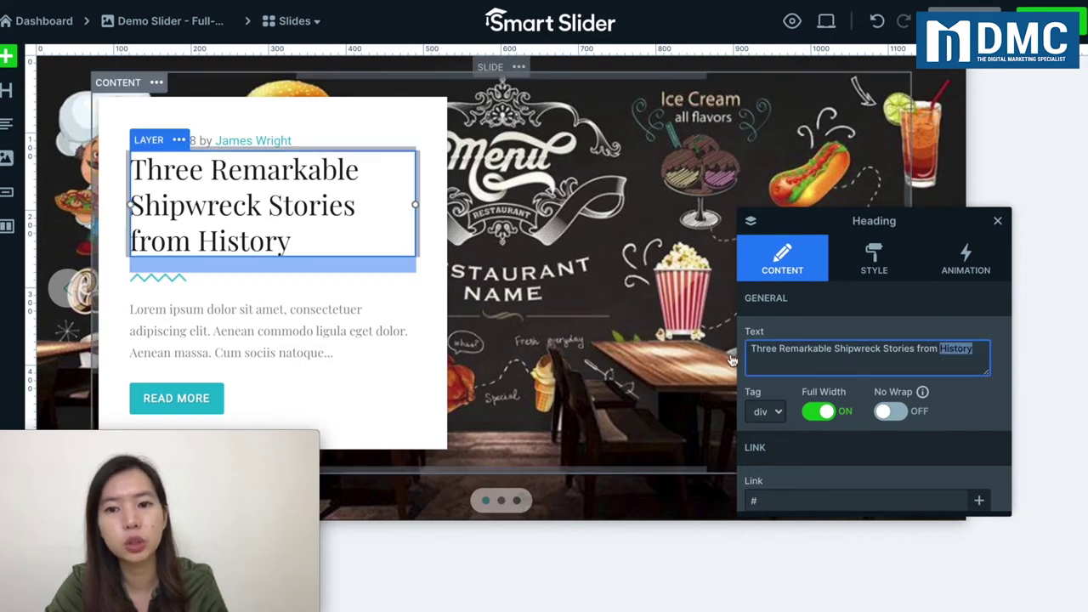
left_click_drag(750, 349, 959, 360)
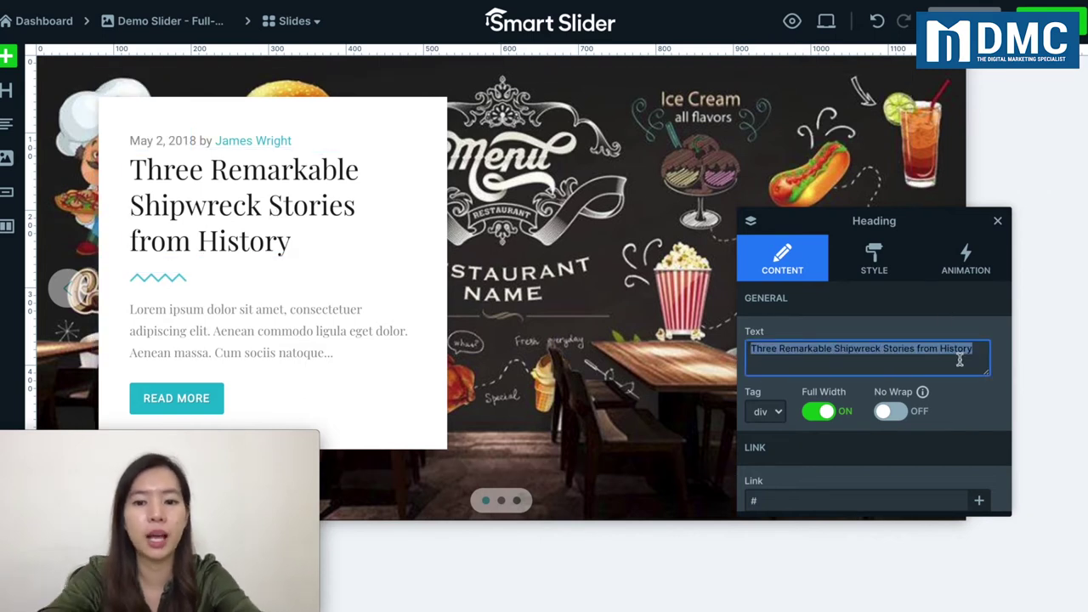
type("P")
key("BackSpace")
type("BURGER")
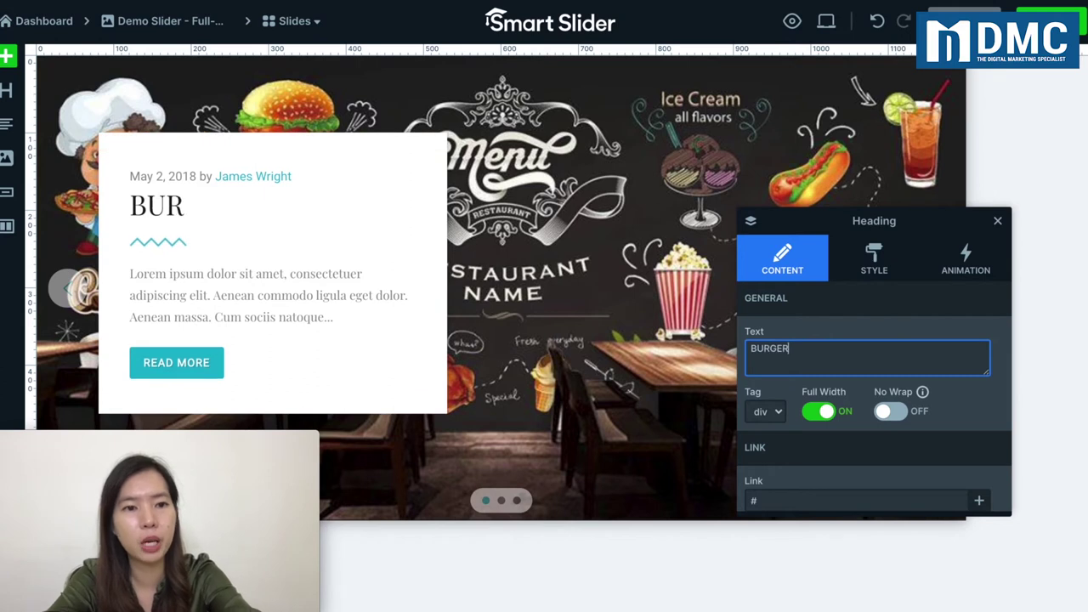
type(" MENU")
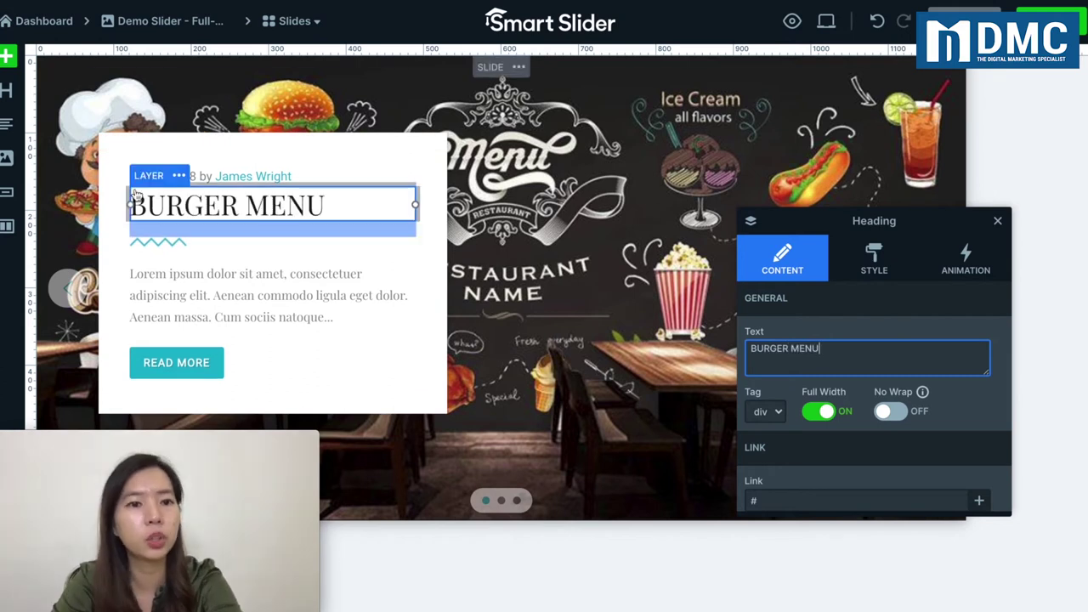
Inspect the date line, Lorem ipsum paragraph and text box row layers.
left_click(243, 176)
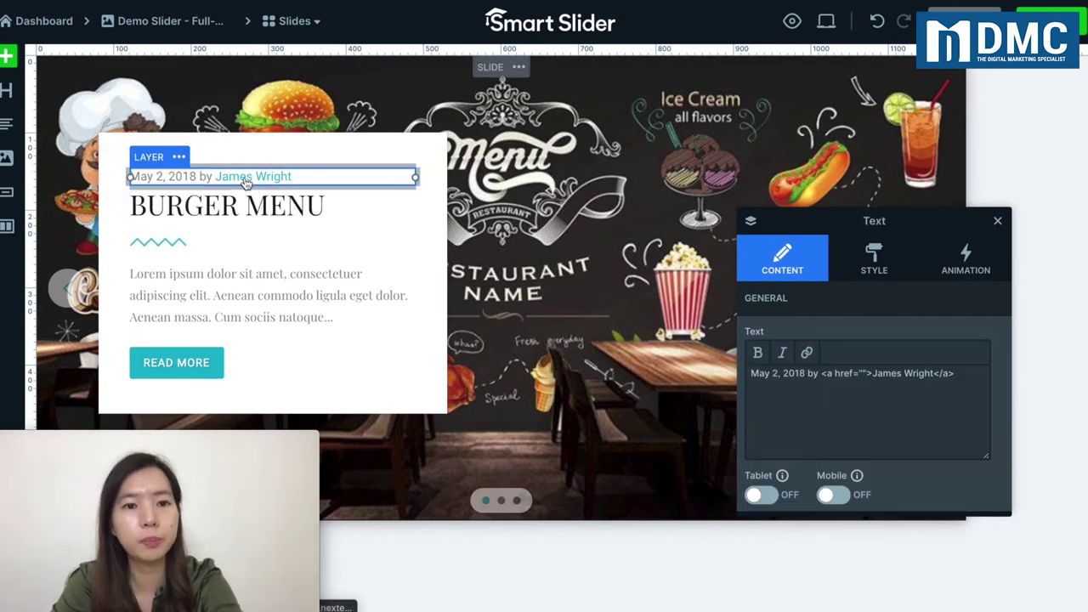
left_click(252, 290)
left_click(893, 411)
key("ctrl+a")
double_click(827, 389)
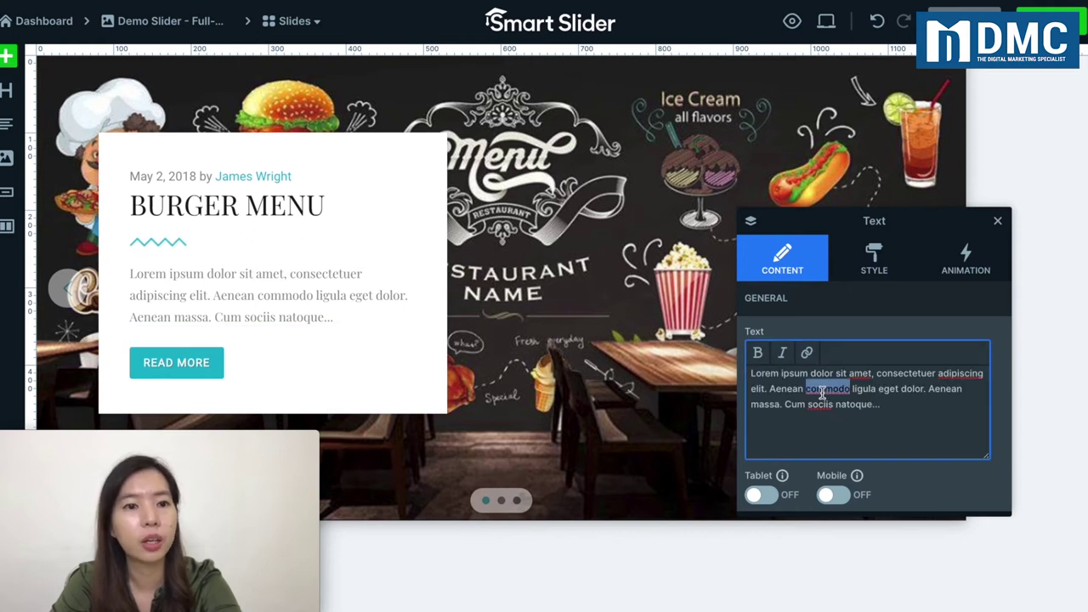
left_click(262, 152)
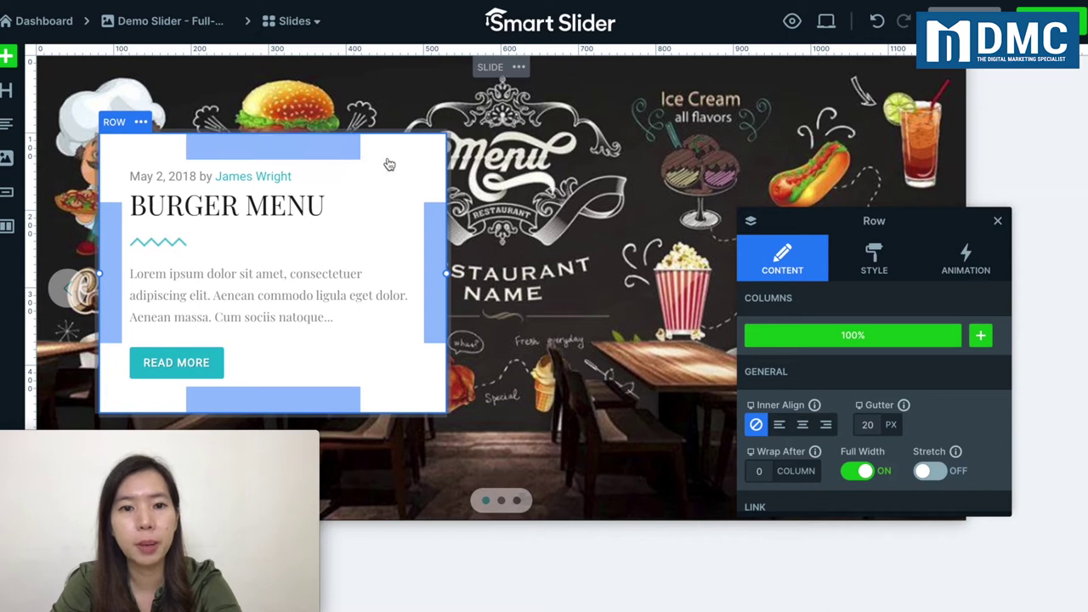
scroll(820, 345, "down", 2)
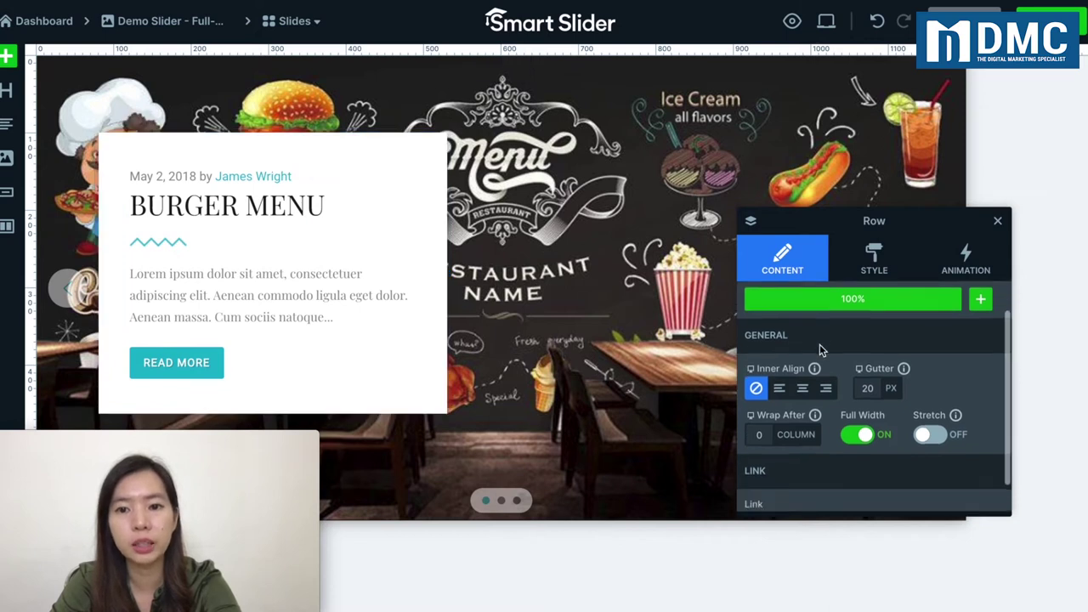
mouse_move(812, 412)
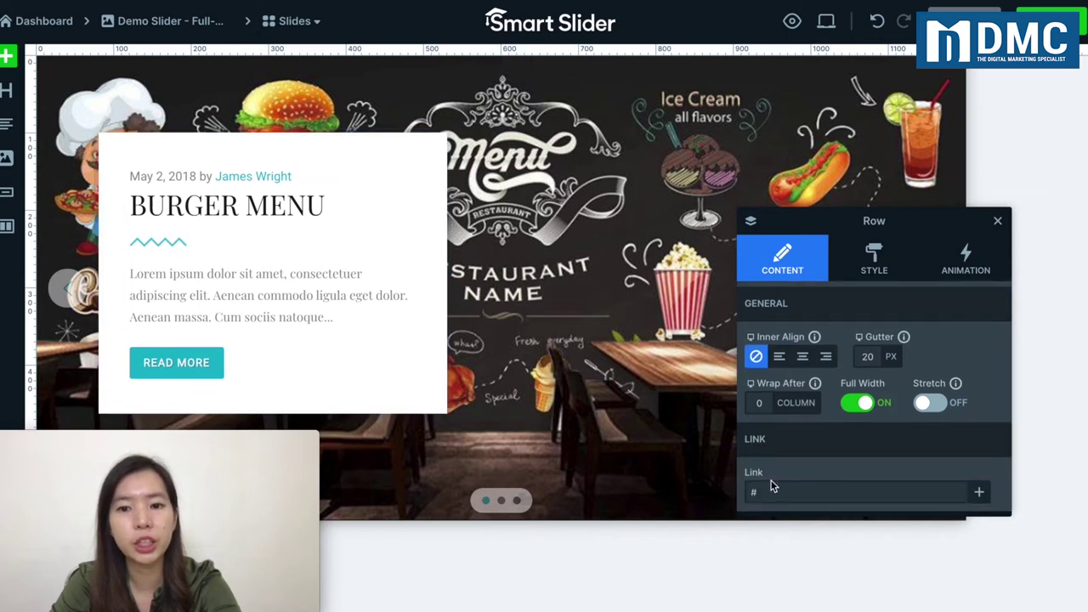
Switch the text box row background to black and back to white, then save the slide.
left_click(872, 257)
left_click(755, 440)
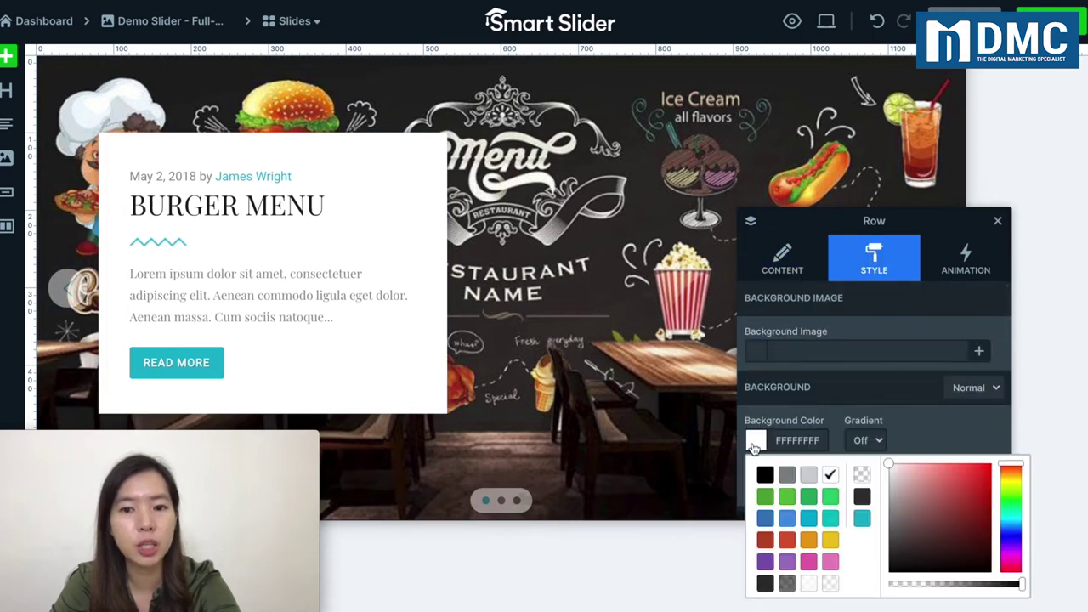
left_click(766, 475)
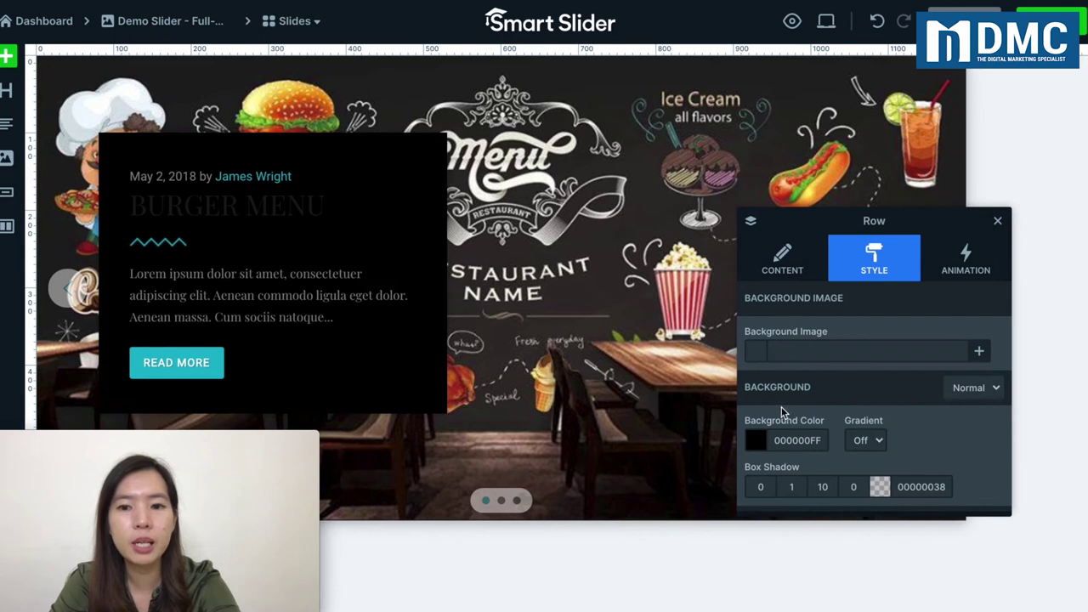
left_click(754, 440)
left_click(829, 476)
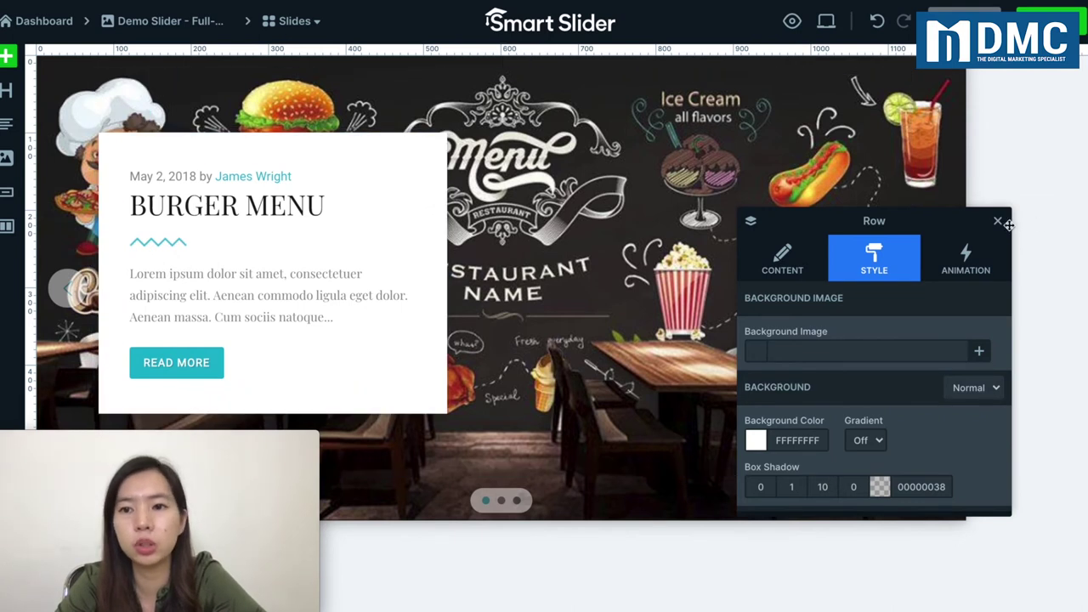
left_click(999, 223)
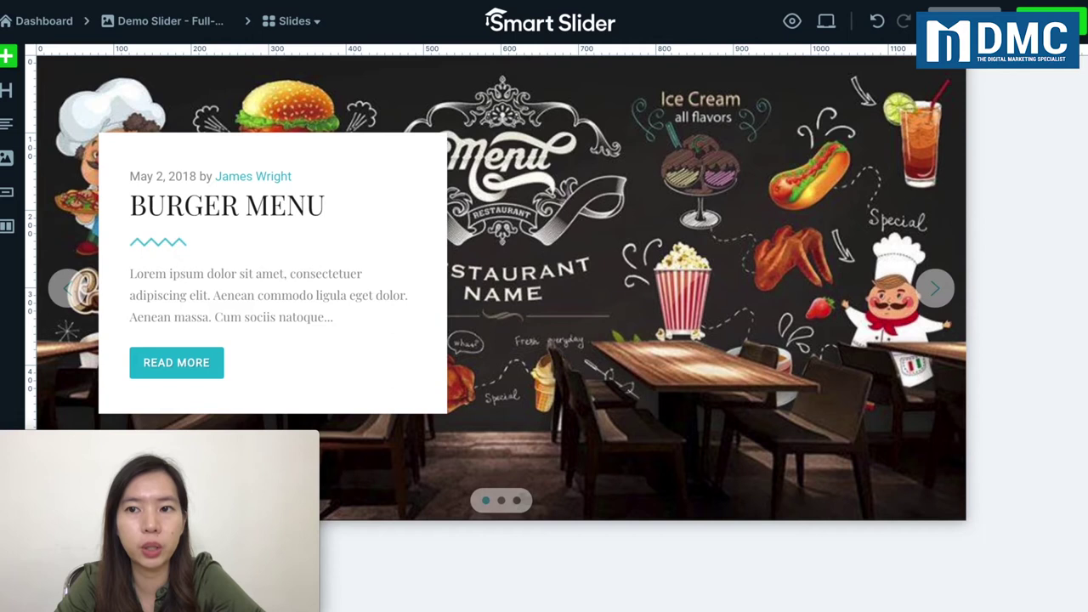
key("ctrl+s")
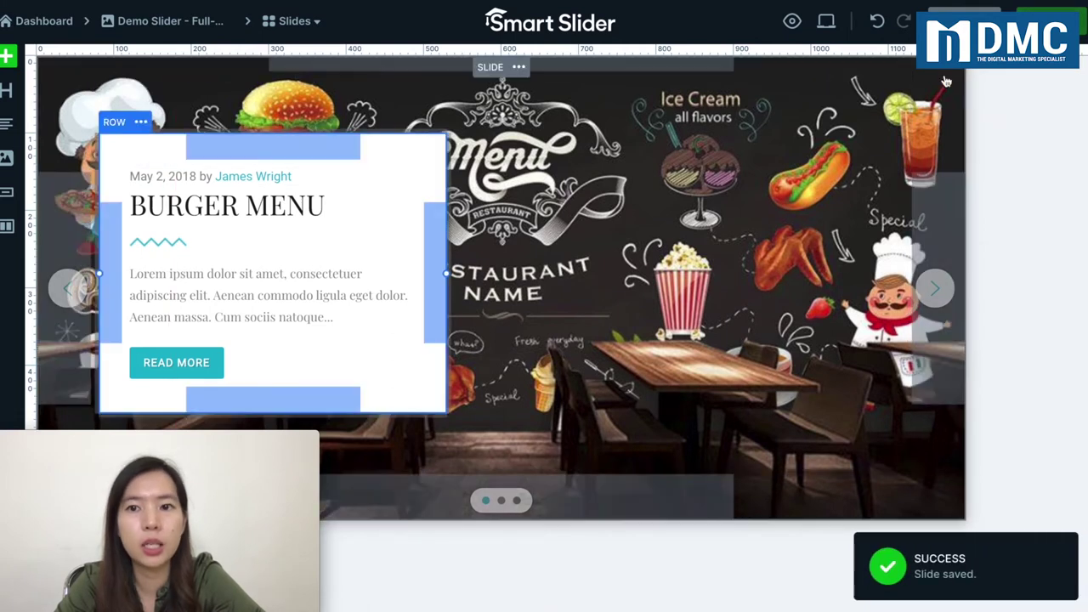
Return to the slide list and open Slide 2, the mountain pass slide, for editing.
left_click(964, 20)
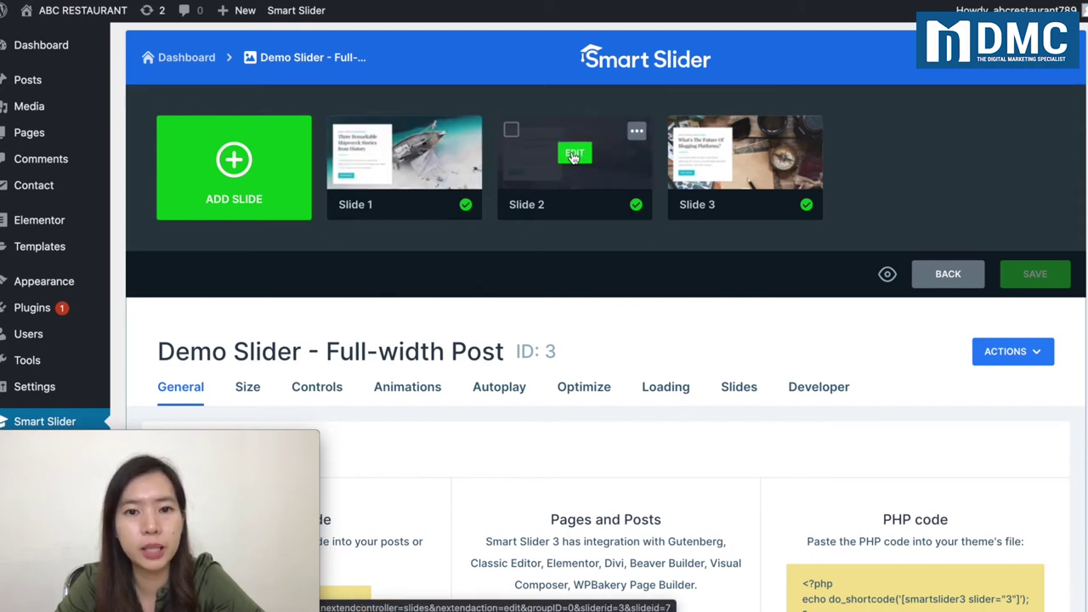
left_click(574, 156)
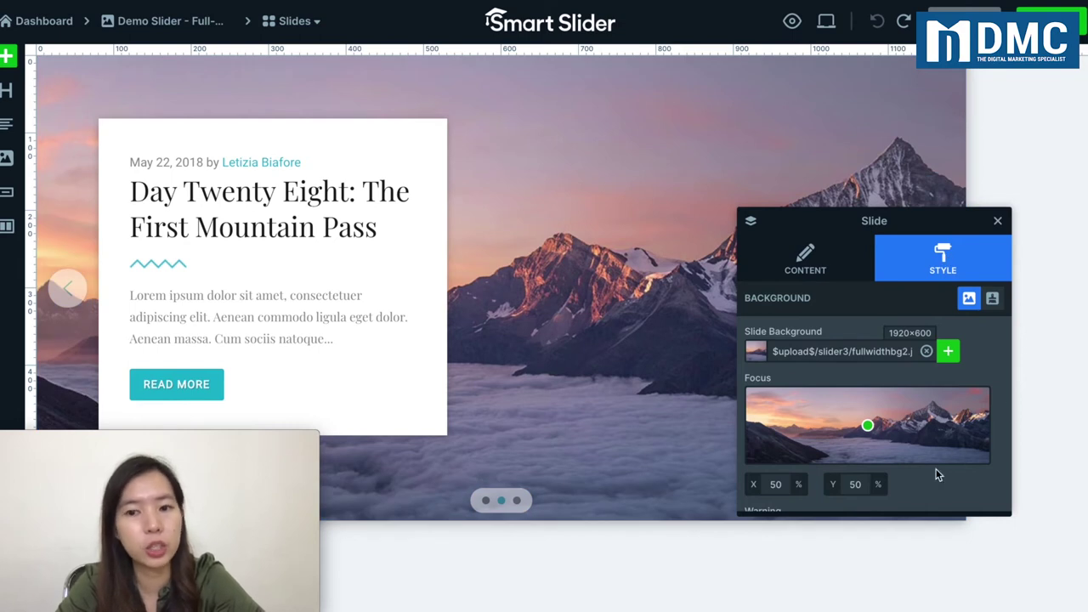
Replace Slide 2's mountain background with the coffee wallpaper wallpaper3.jpg and select its heading.
left_click(949, 352)
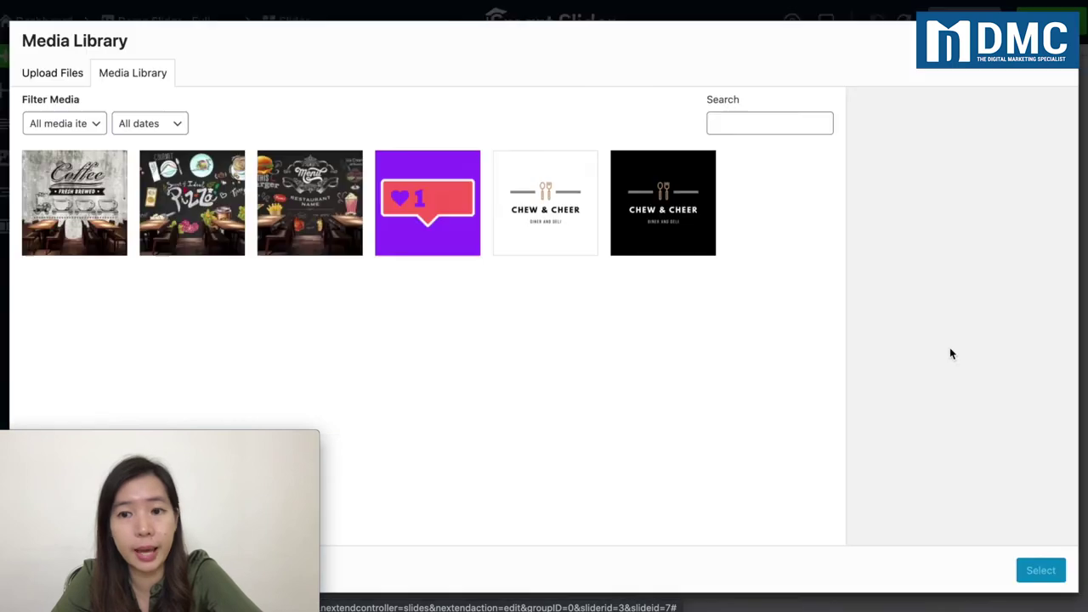
left_click(111, 207)
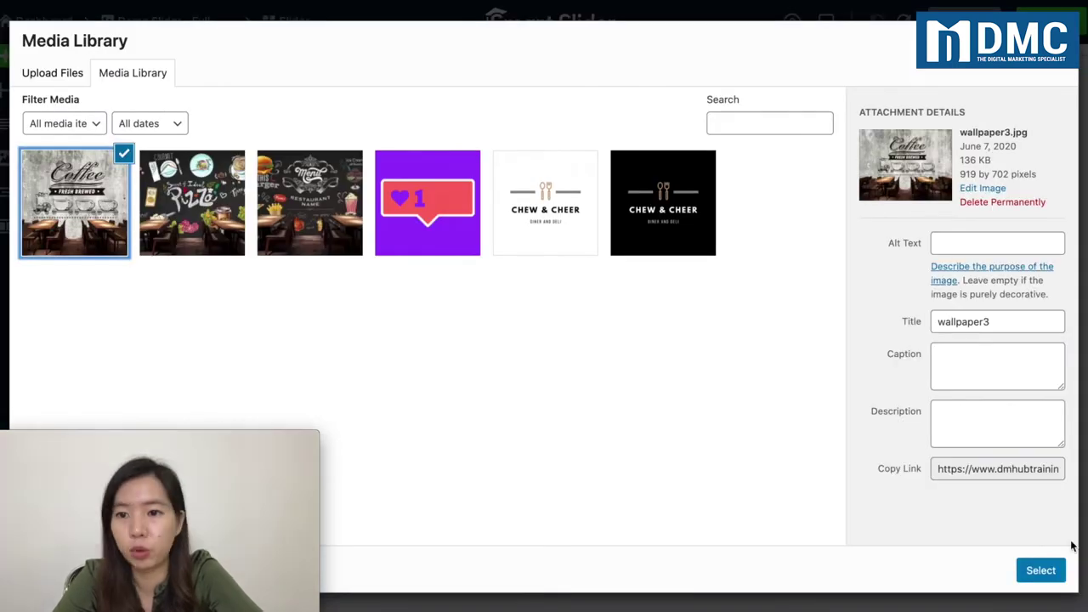
left_click(1040, 569)
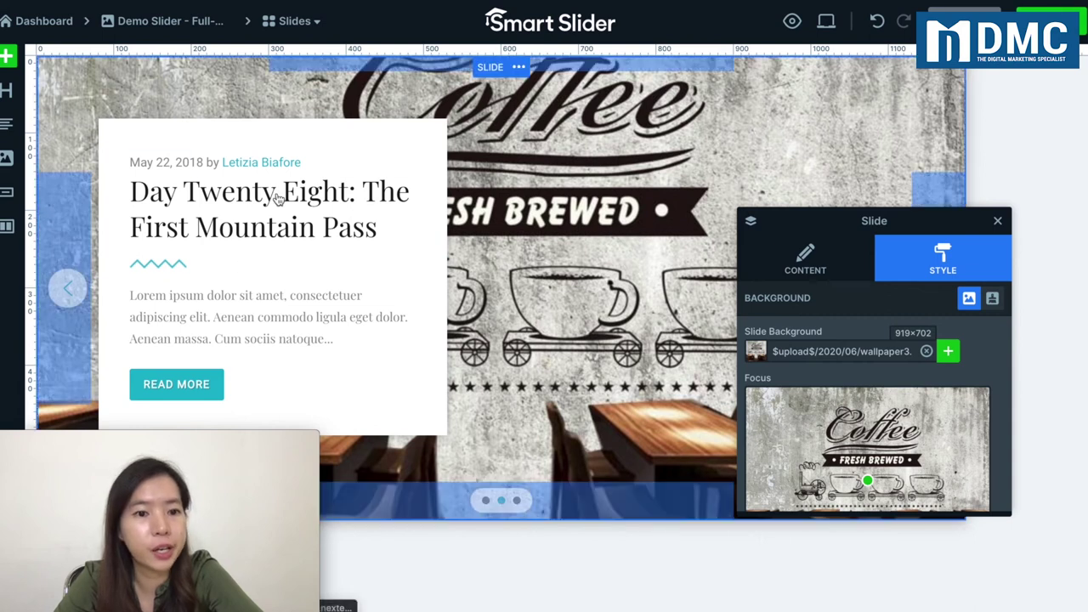
left_click(196, 209)
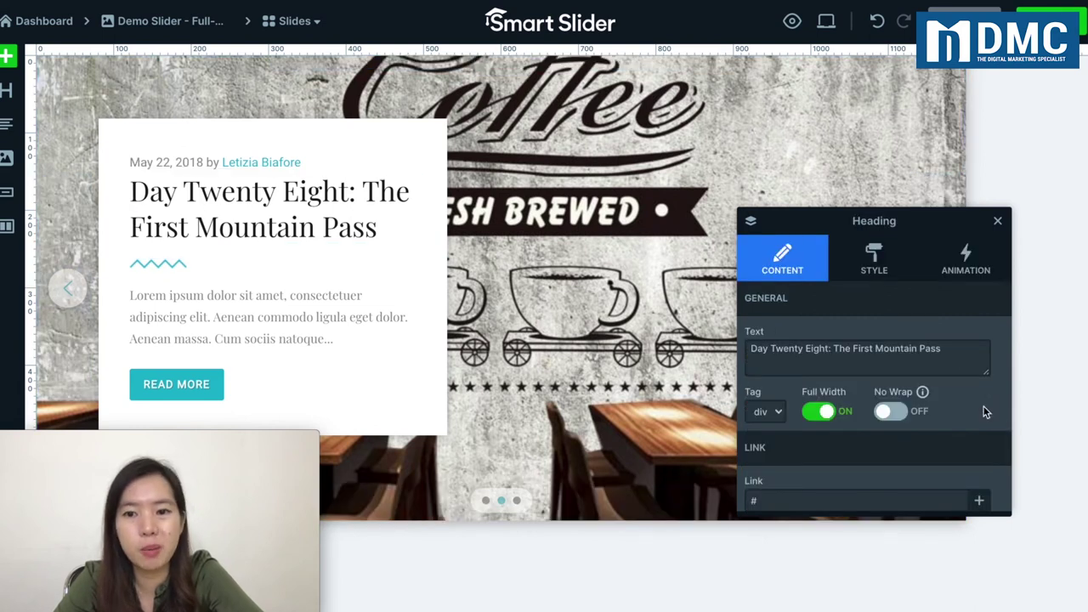
Change the coffee slide's heading from the mountain pass title to 'Coffee Lover'.
left_click_drag(955, 348, 423, 356)
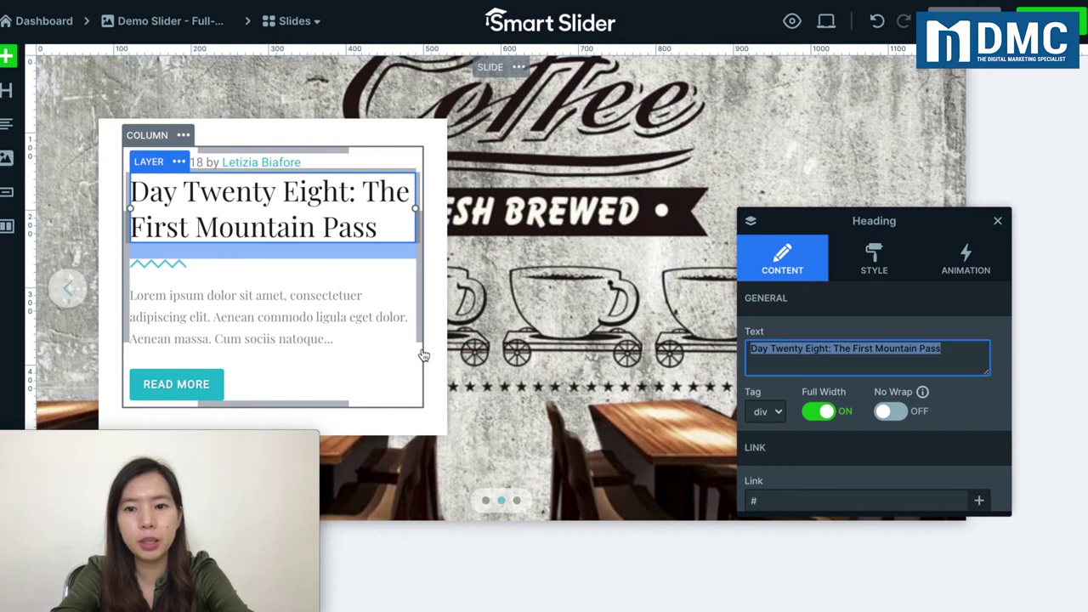
type("offe")
key("BackSpace")
key("BackSpace")
key("BackSpace")
type("Coffee over")
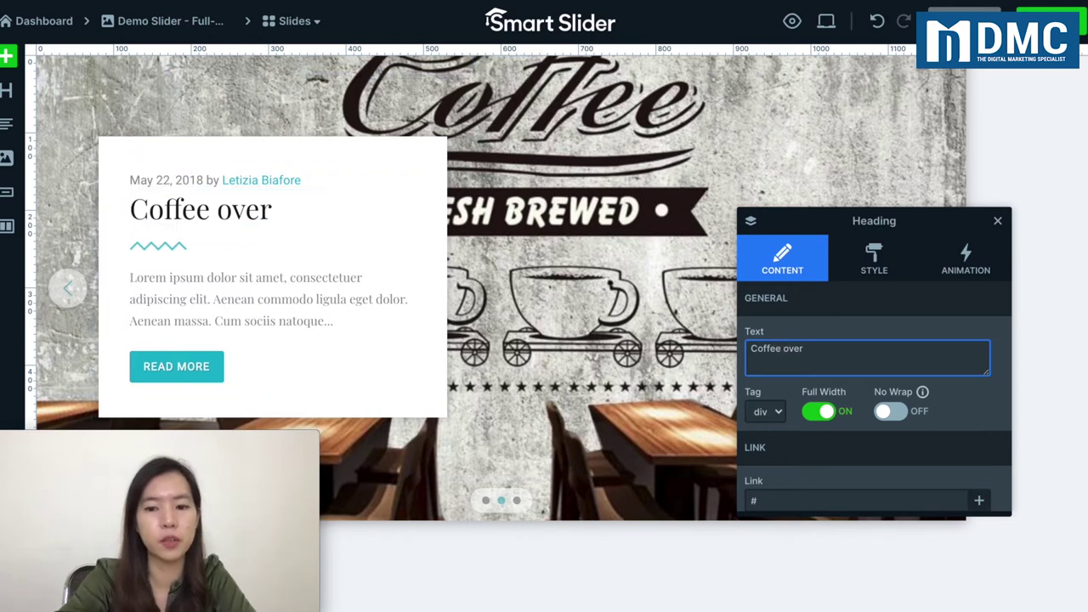
type("L")
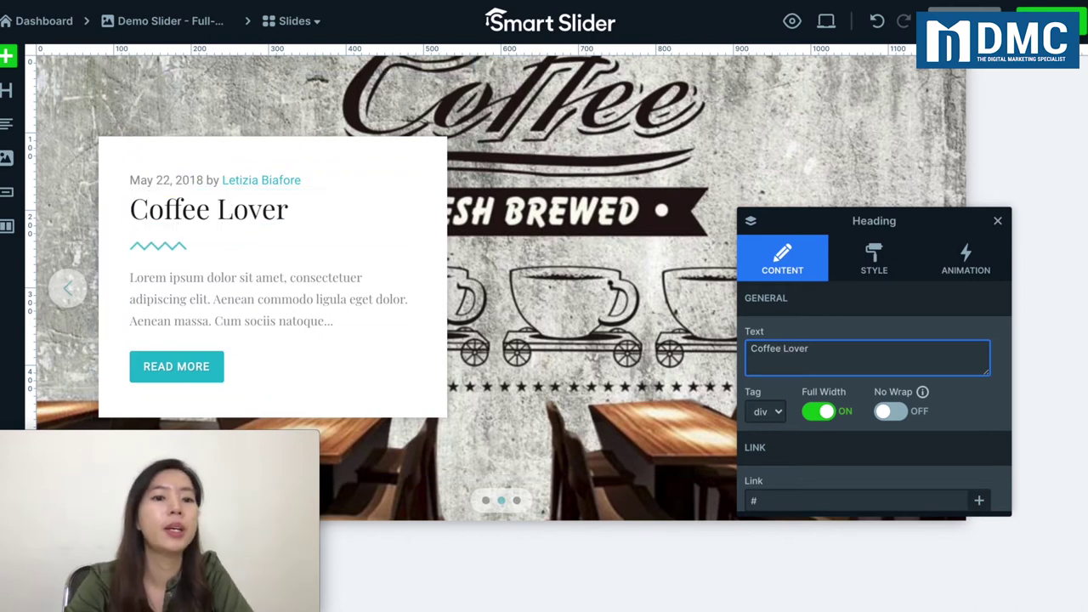
left_click(187, 369)
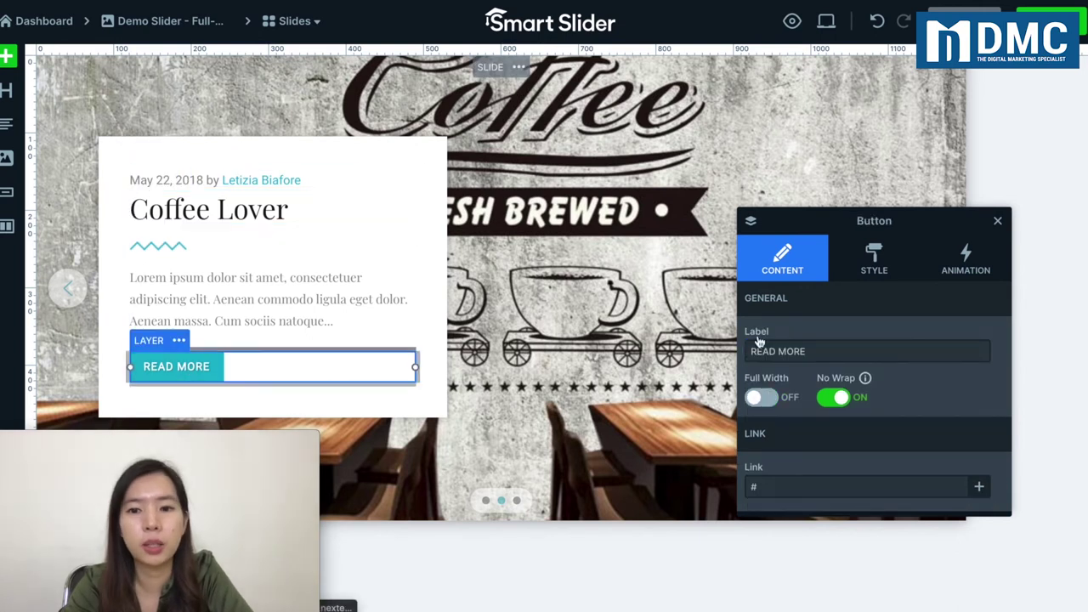
Relabel the READ MORE button as 'GRAB COFFEE NOW!'.
triple_click(843, 349)
type("BUY COFFEE")
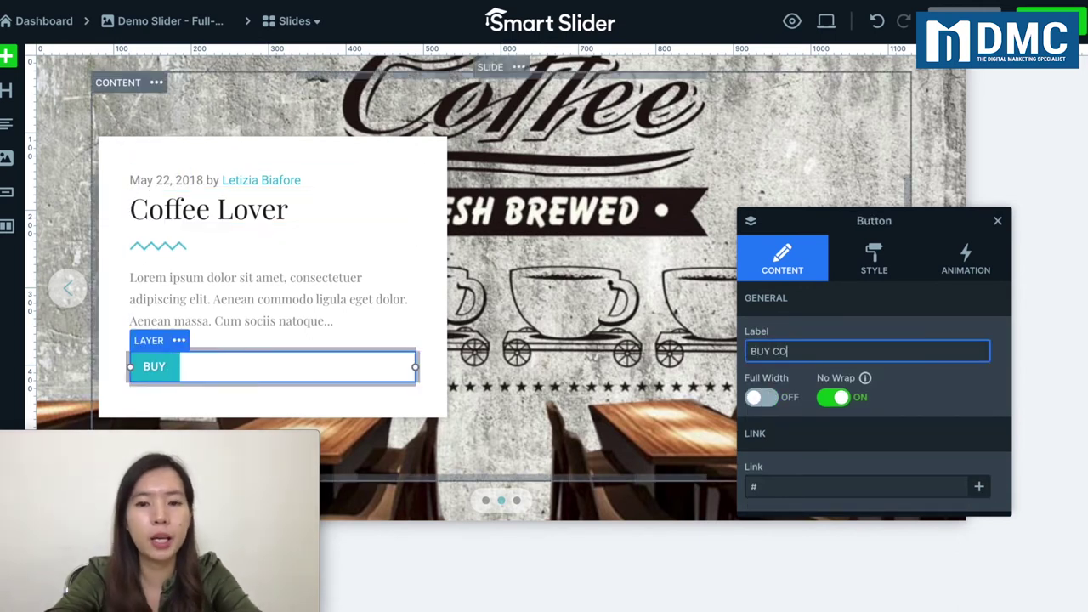
triple_click(753, 356)
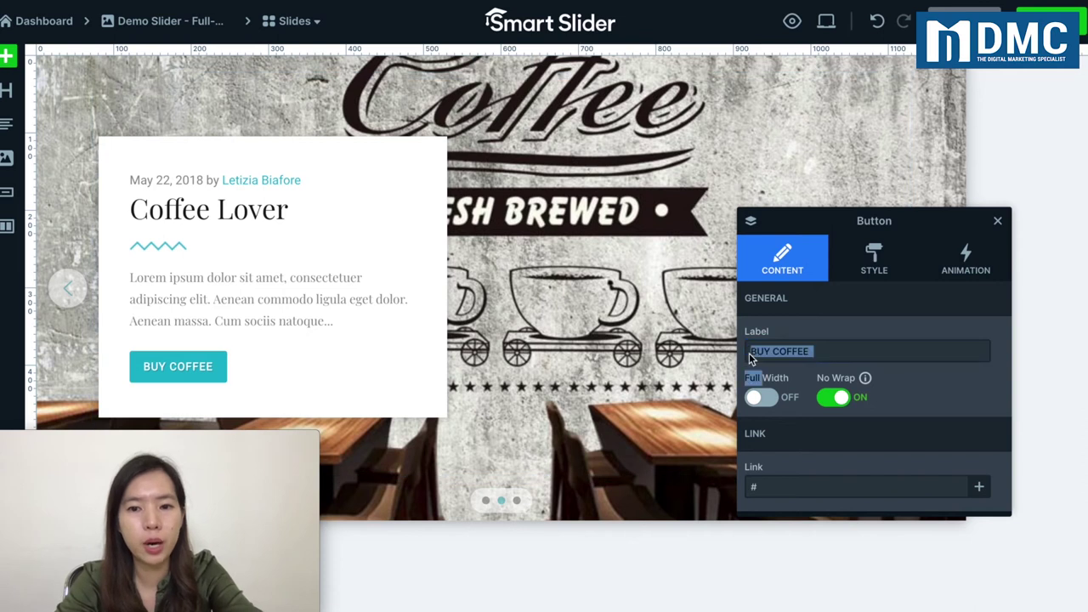
double_click(754, 354)
type("GR")
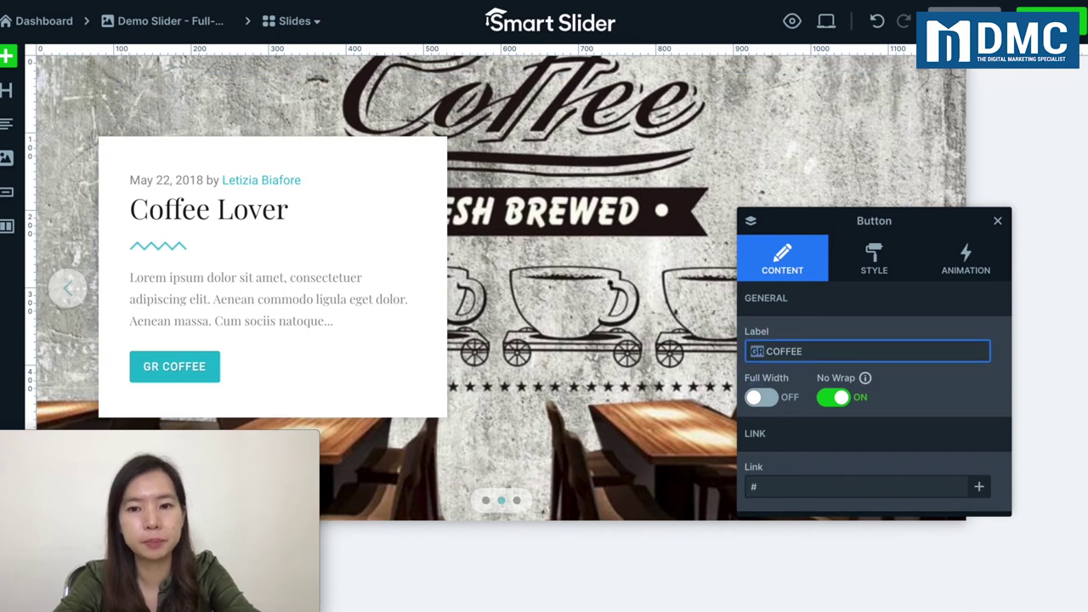
type("AB COFFEE NOW!")
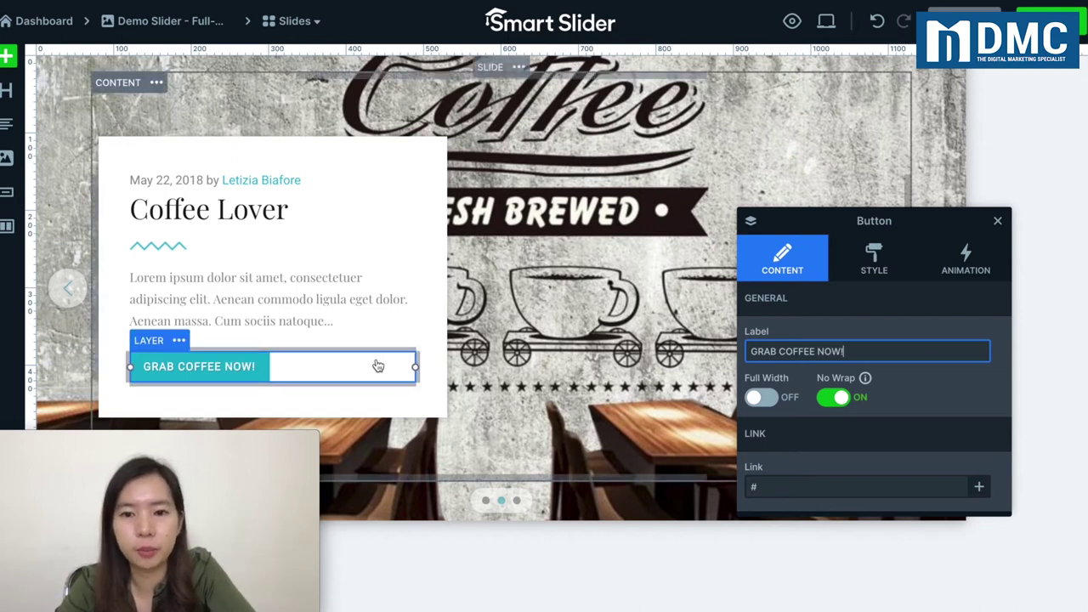
Set the GRAB COFFEE NOW! button's background colour to red D85935FF.
left_click(876, 260)
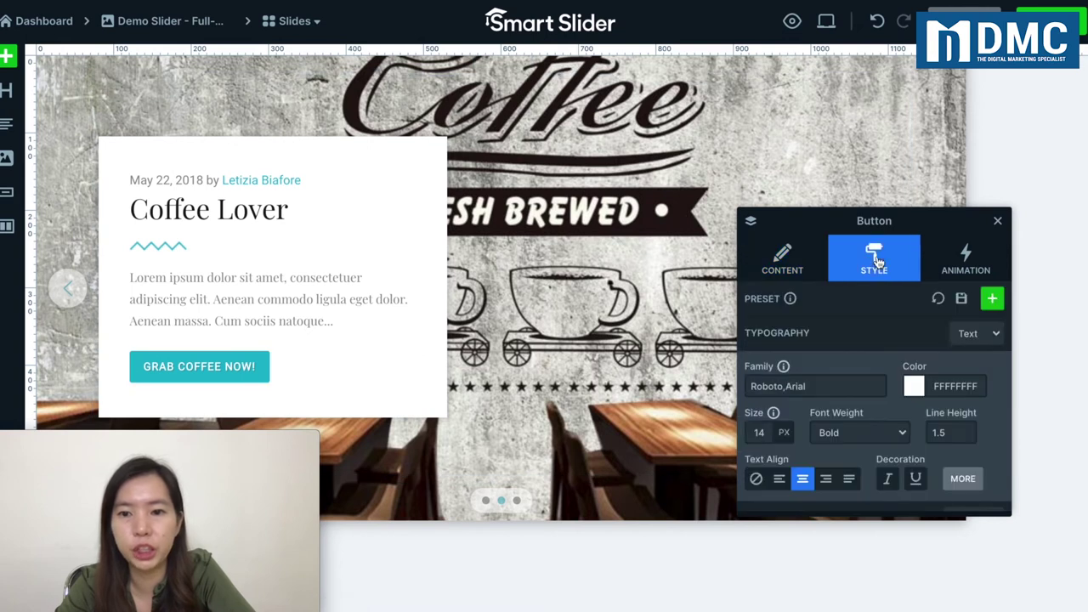
scroll(820, 435, "down", 3)
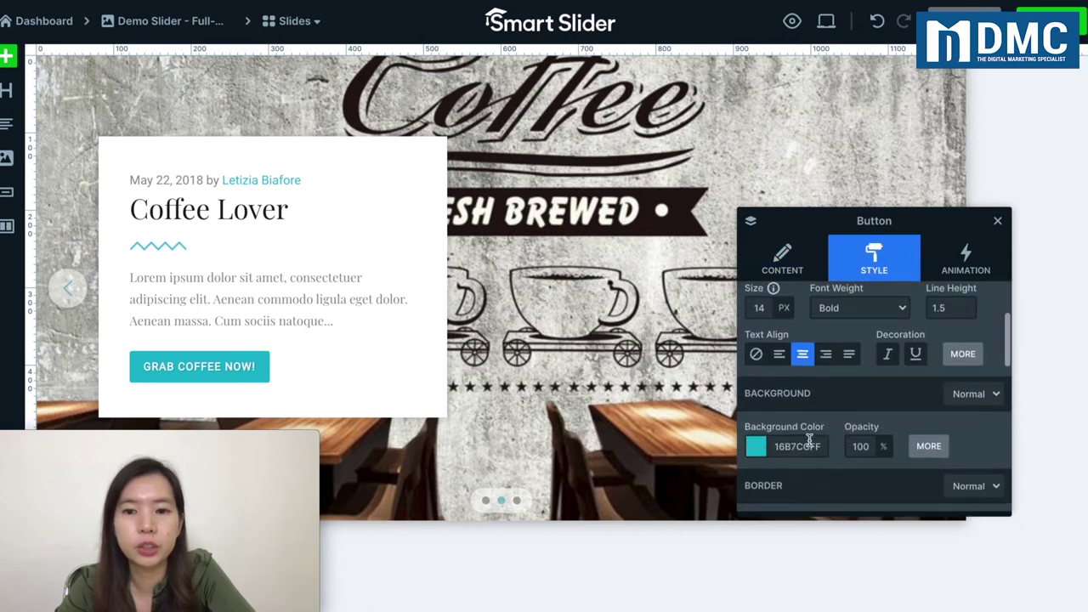
left_click(756, 448)
left_click(766, 547)
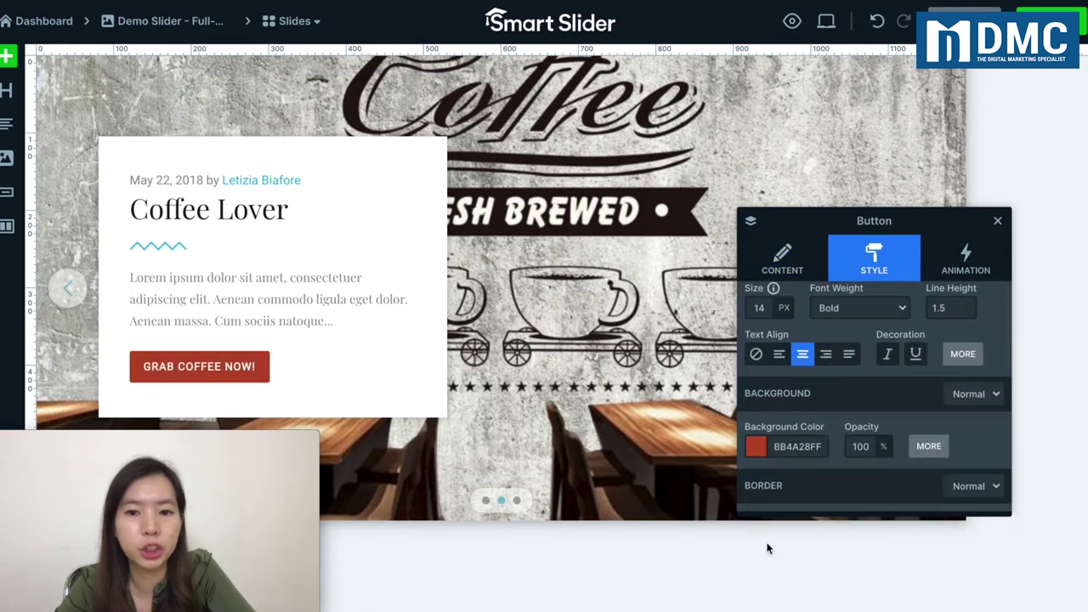
left_click(792, 462)
left_click(792, 547)
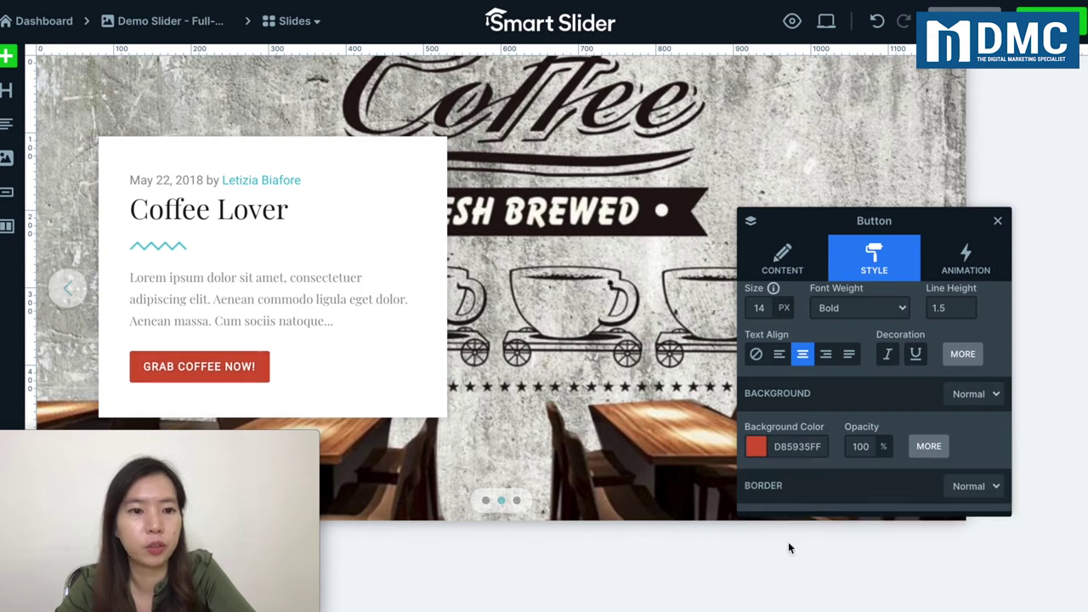
scroll(806, 489, "down", 6)
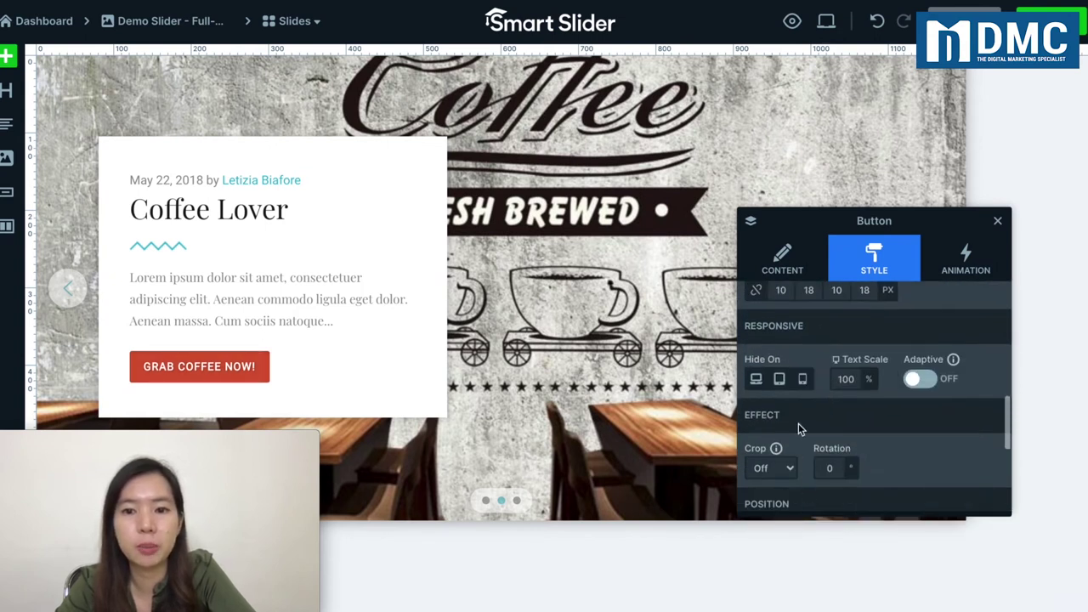
left_click(781, 270)
left_click(754, 485)
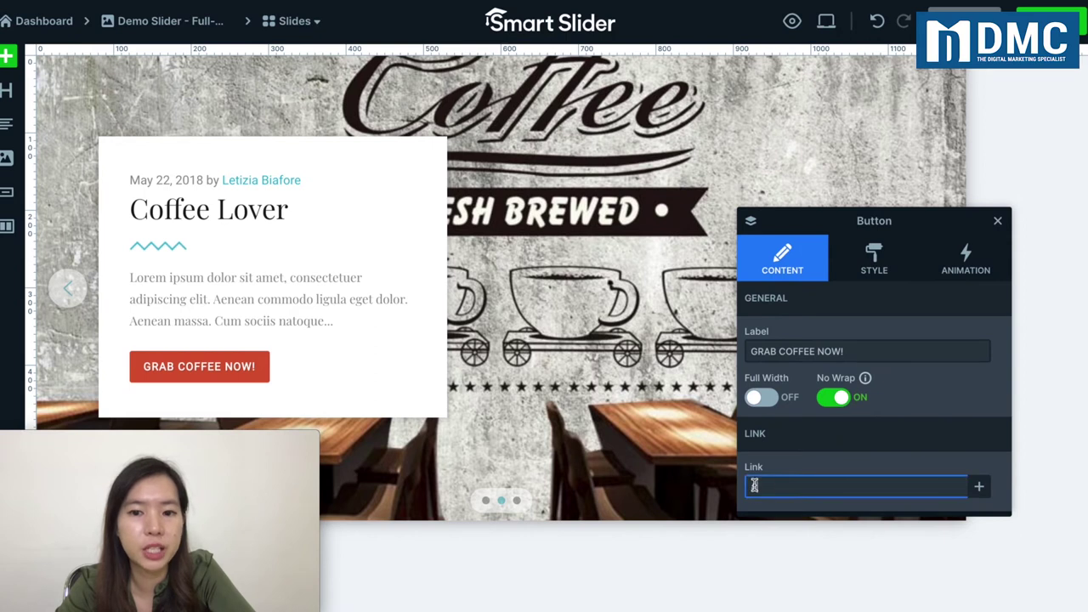
Save the coffee slide with its link left as # and return to the Demo Slider overview.
left_click(242, 367)
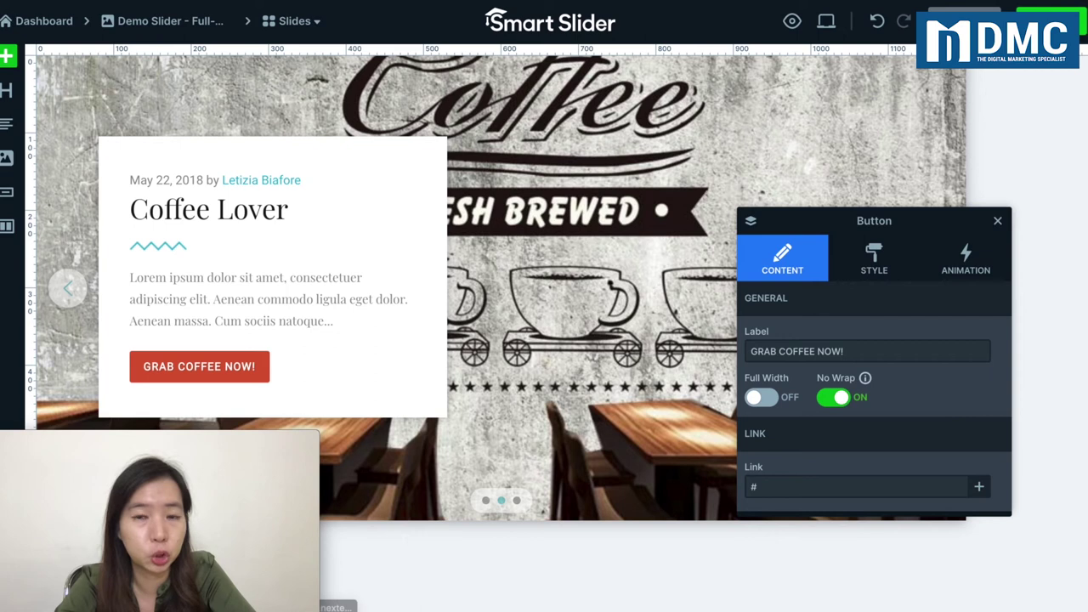
left_click(1053, 20)
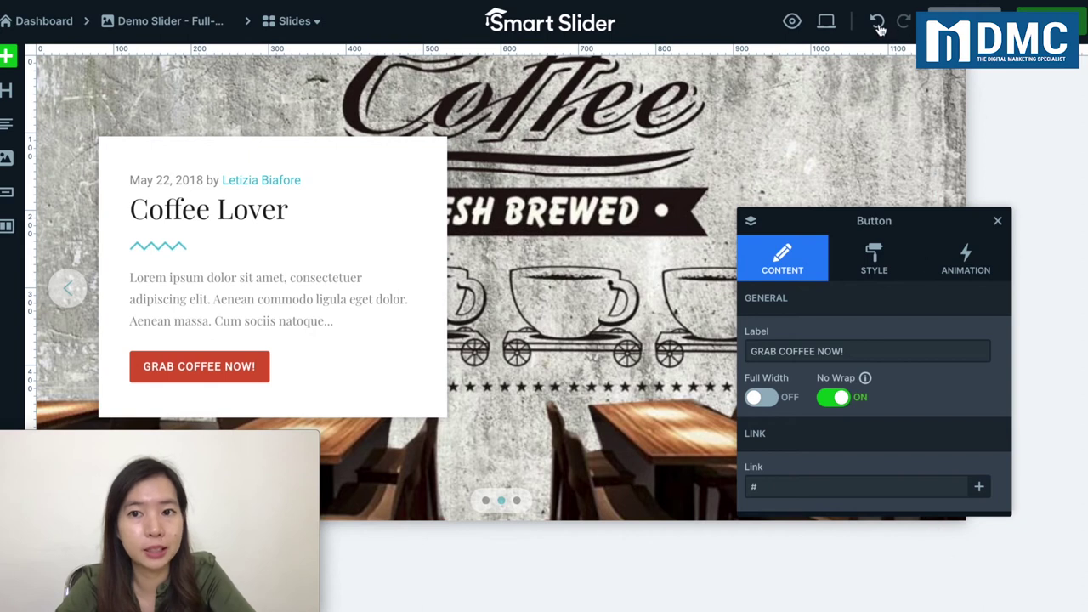
left_click(964, 20)
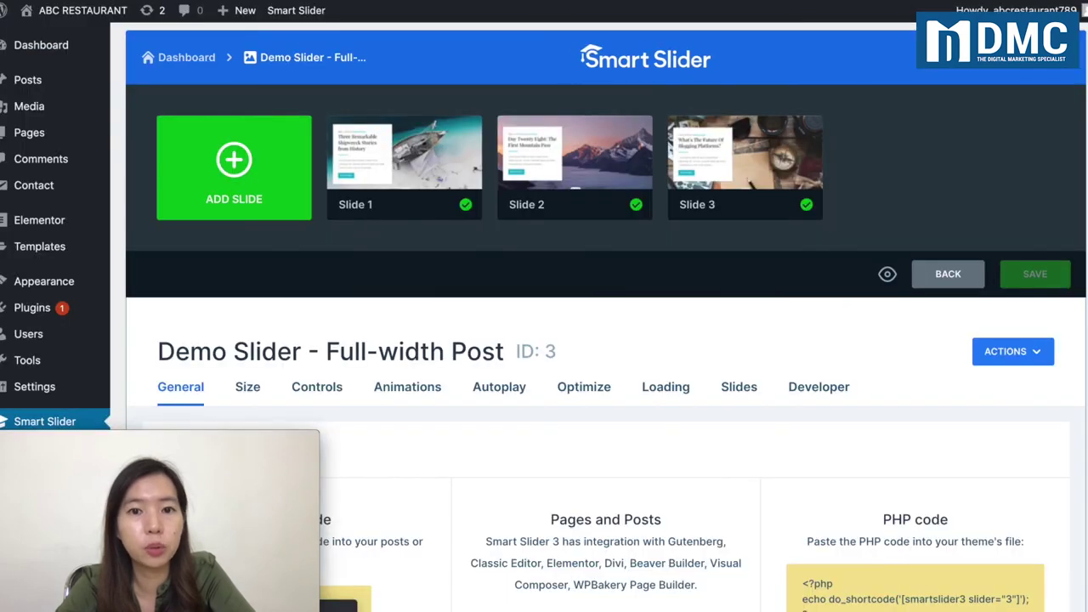
Save the Demo Slider and select its shortcode [smartslider3 slider="3"] for copying.
scroll(600, 277, "down", 4)
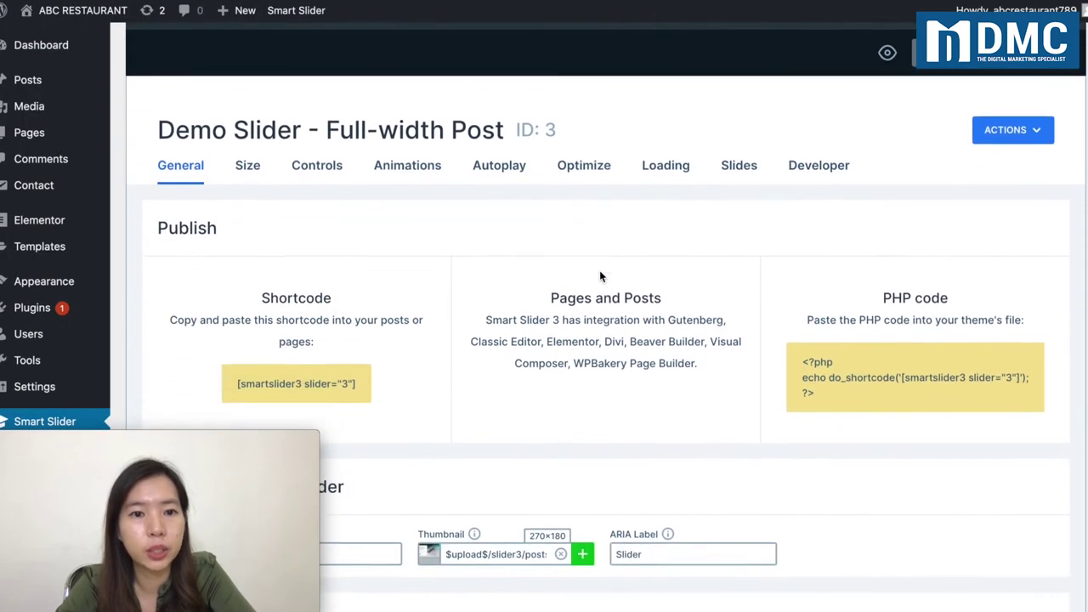
scroll(599, 270, "down", 2)
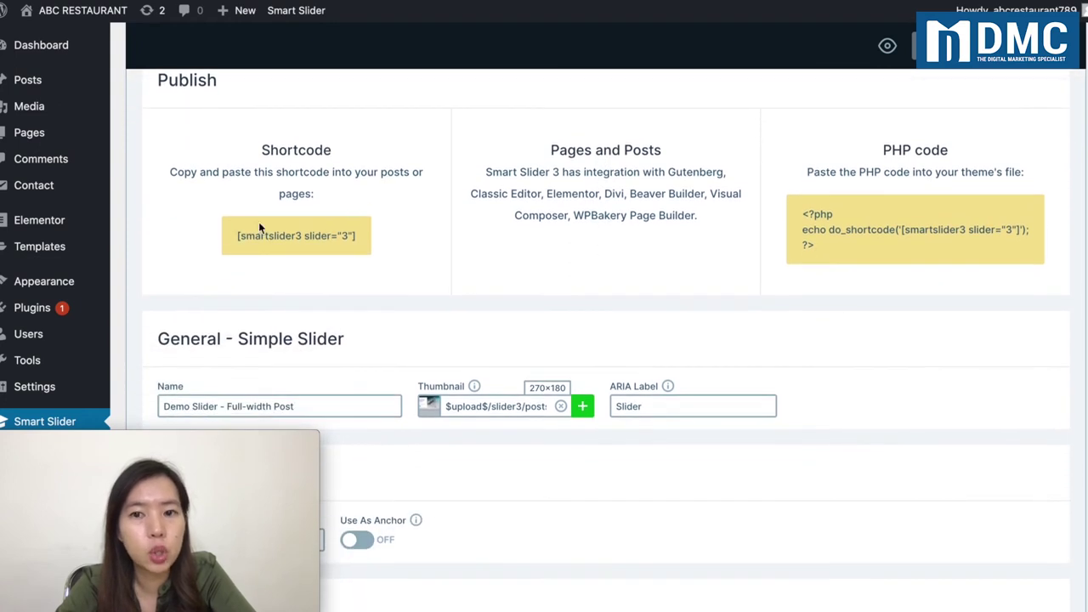
scroll(232, 243, "up", 5)
left_click(1033, 274)
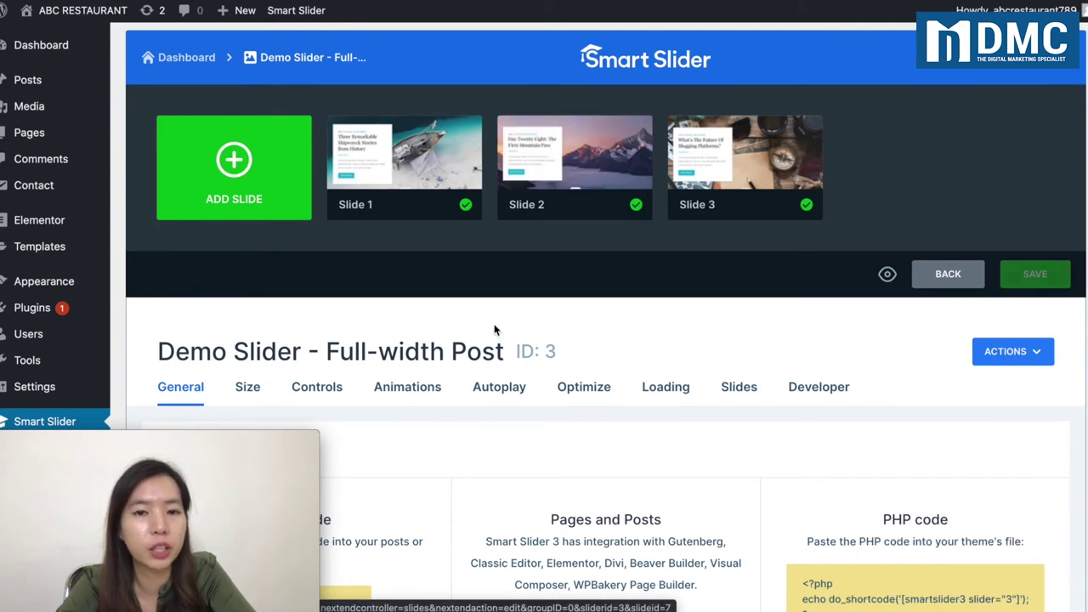
scroll(496, 330, "down", 5)
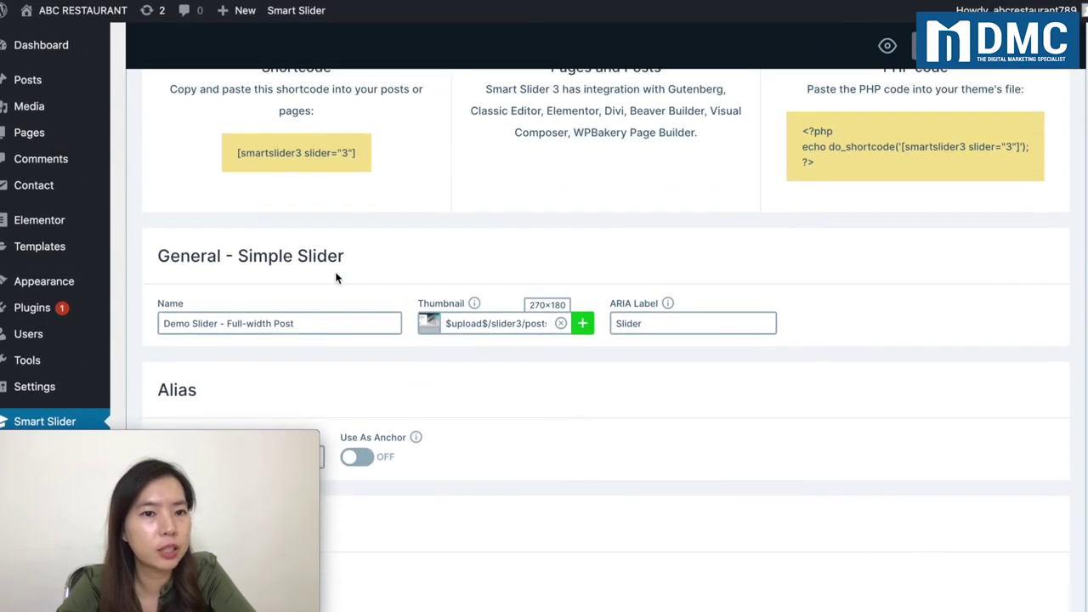
scroll(336, 277, "up", 1)
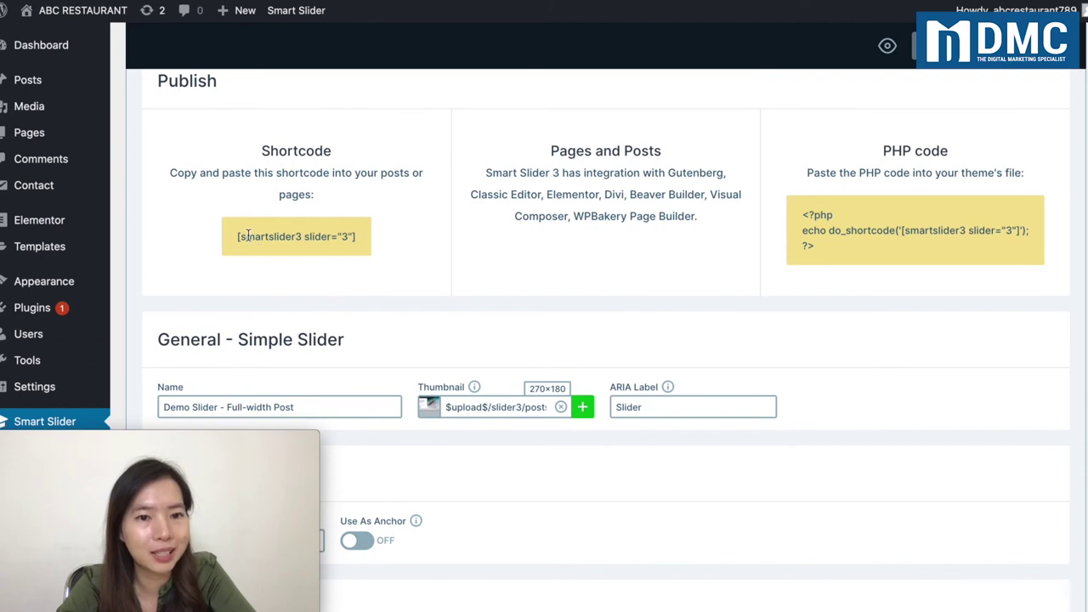
left_click(248, 236)
key("ctrl+c")
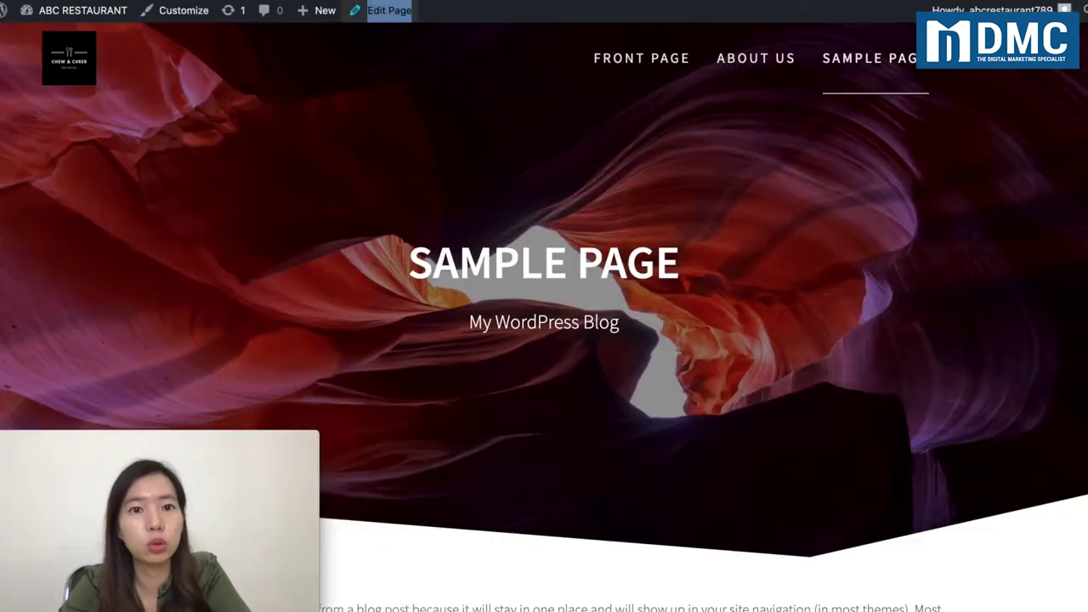
Open the Sample Page's Edit Page link in a new browser tab.
scroll(522, 366, "down", 8)
scroll(523, 367, "up", 5)
scroll(522, 366, "down", 3)
scroll(523, 366, "up", 3)
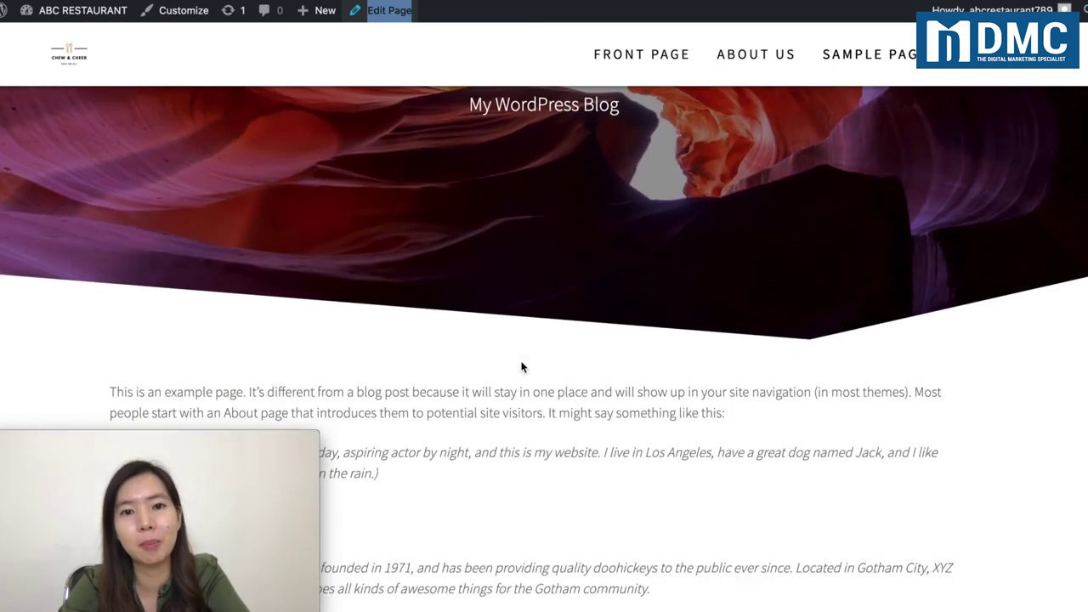
scroll(523, 366, "down", 4)
scroll(522, 366, "up", 2)
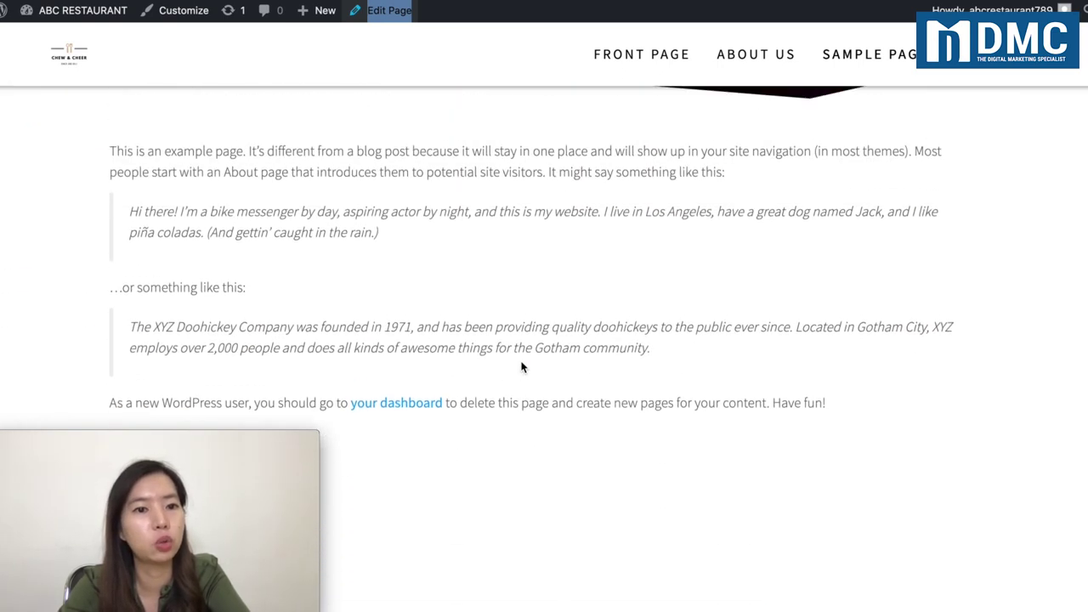
right_click(385, 12)
left_click(402, 19)
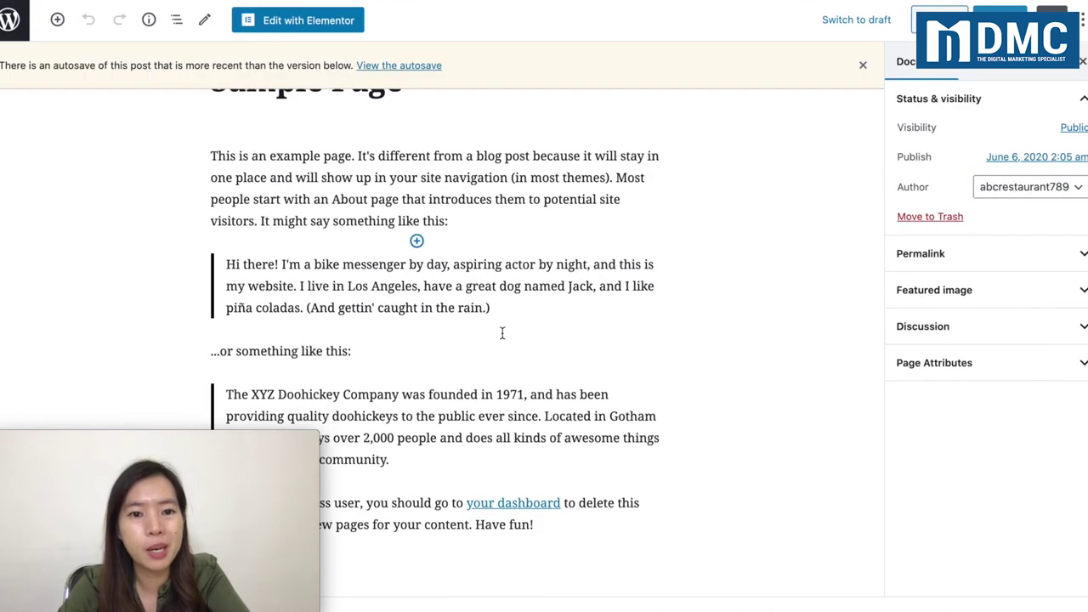
Select the '...or something like this:' paragraph above the XYZ Doohickey quote on the Sample Page.
scroll(501, 333, "down", 3)
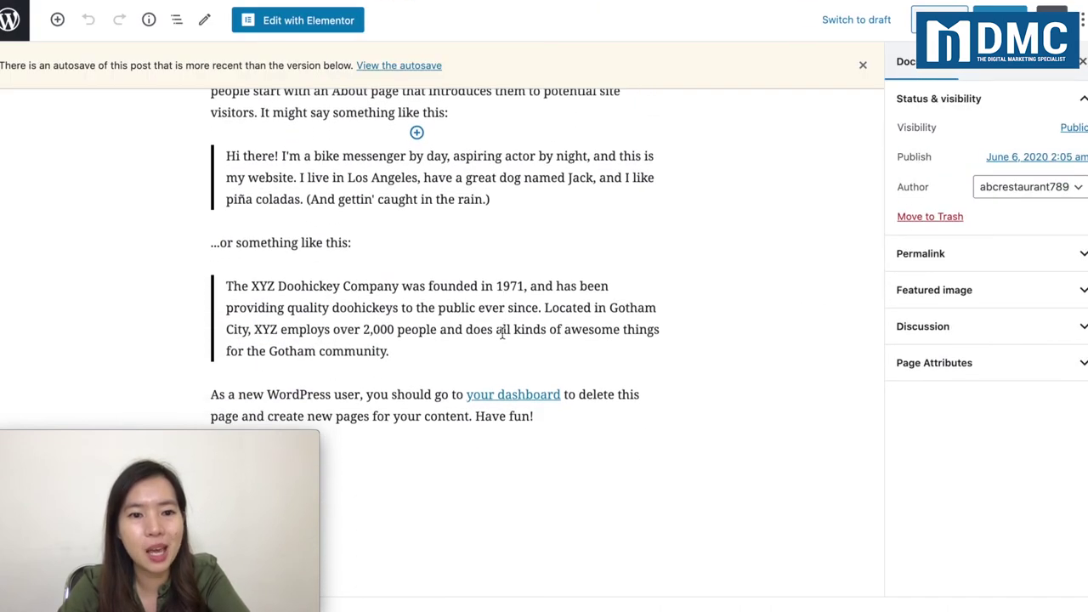
left_click(346, 241)
left_click(397, 287)
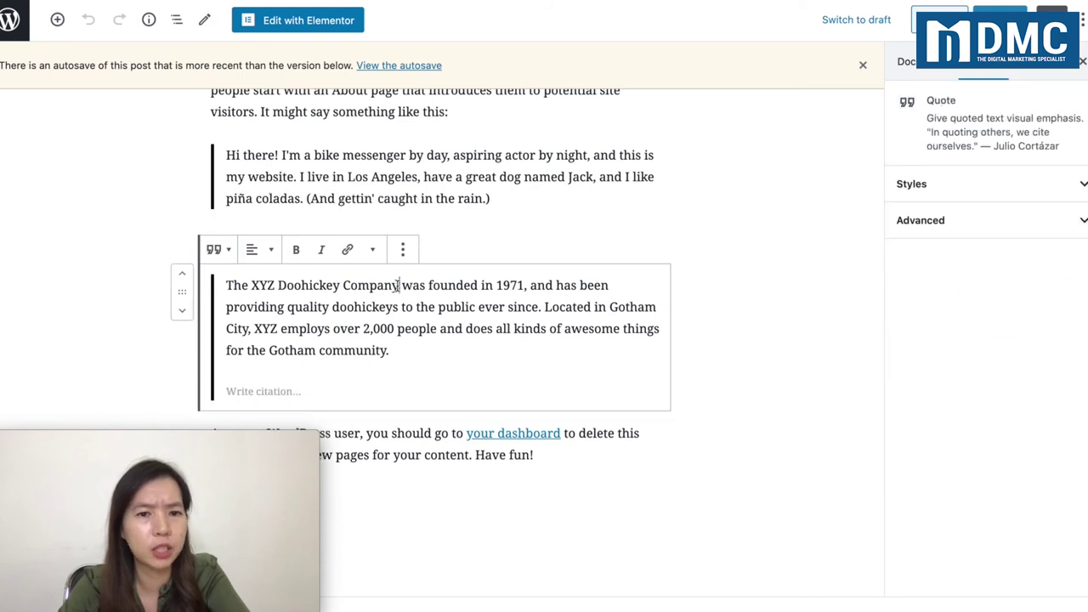
left_click(454, 222)
scroll(453, 224, "up", 2)
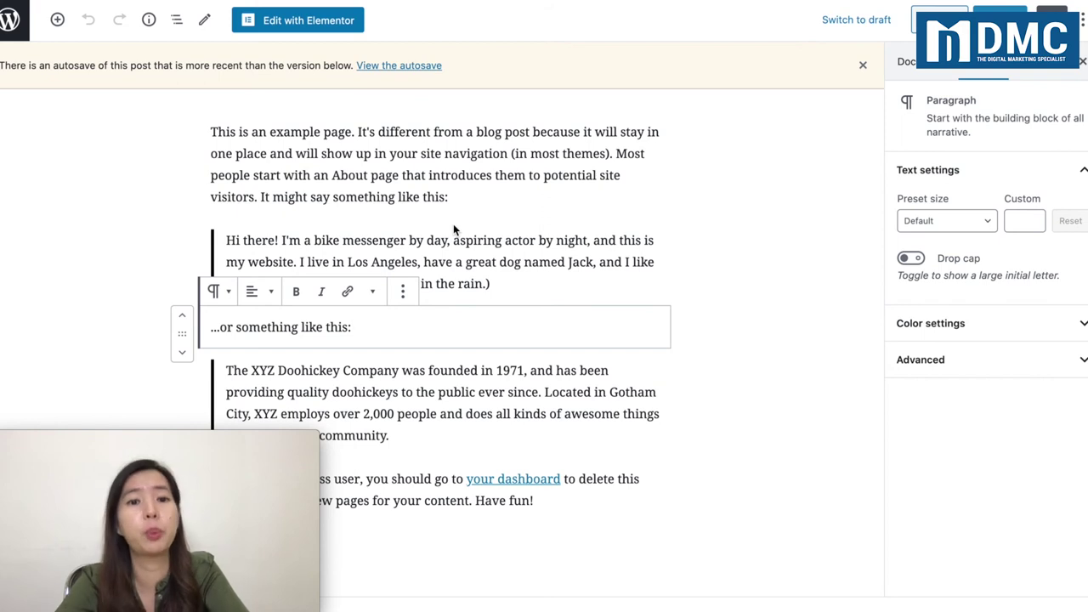
scroll(453, 223, "up", 2)
scroll(453, 224, "down", 1)
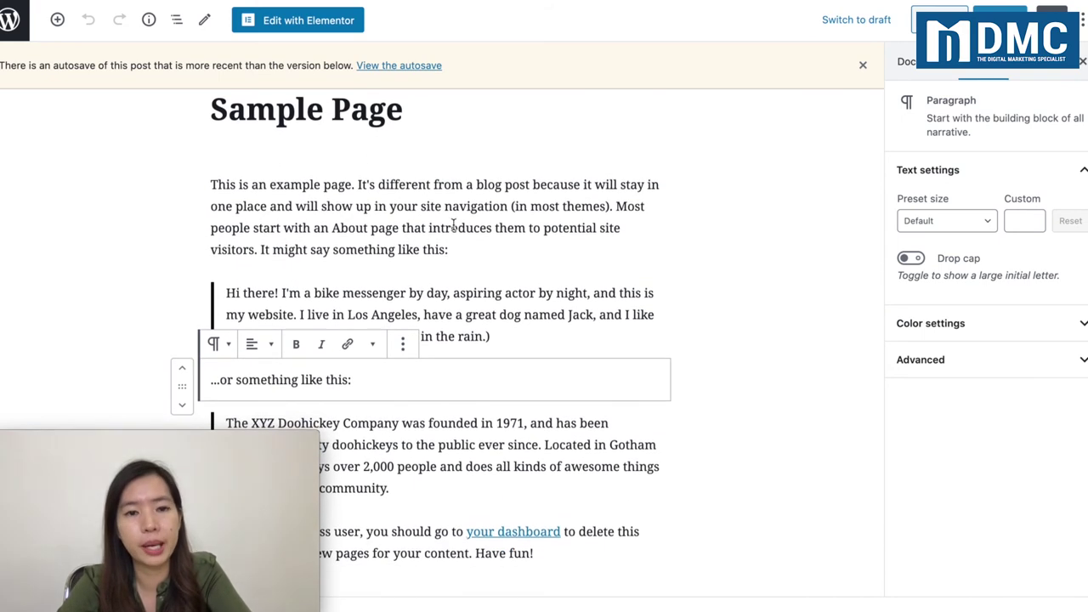
scroll(454, 224, "down", 1)
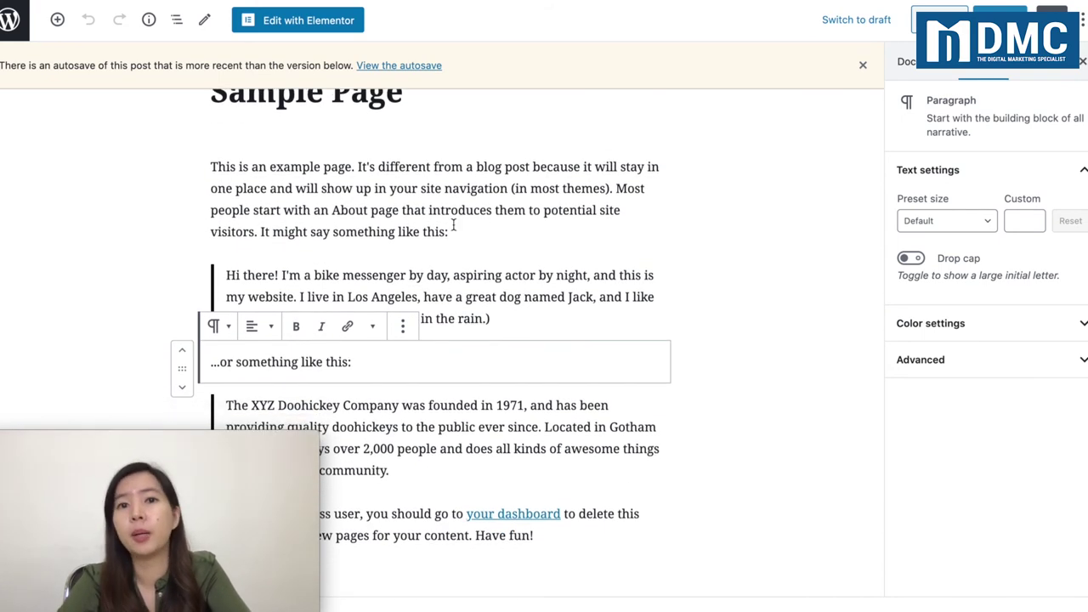
scroll(453, 224, "down", 1)
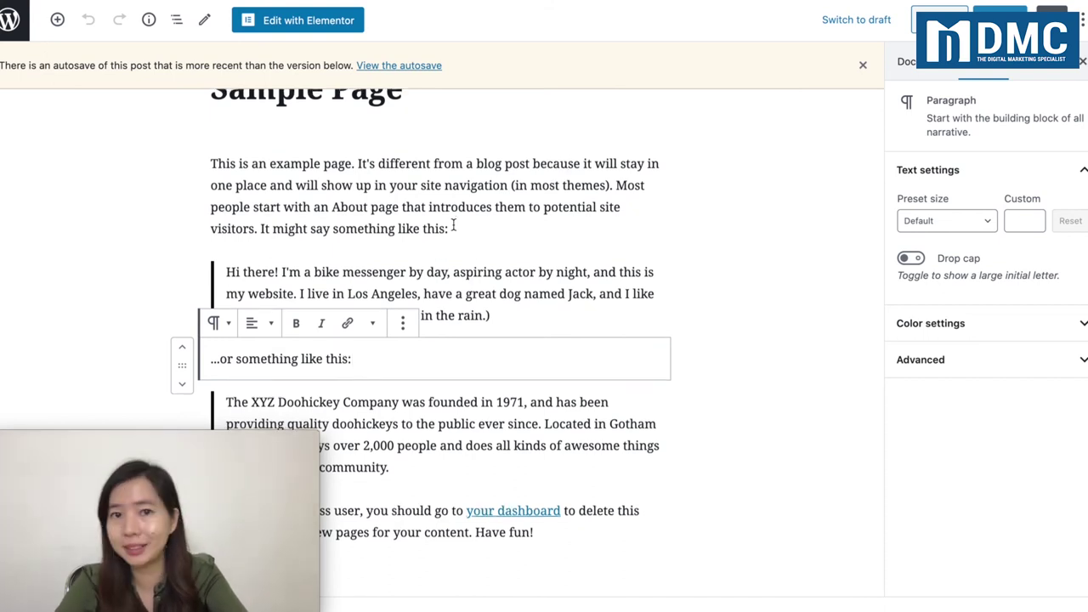
scroll(453, 224, "up", 1)
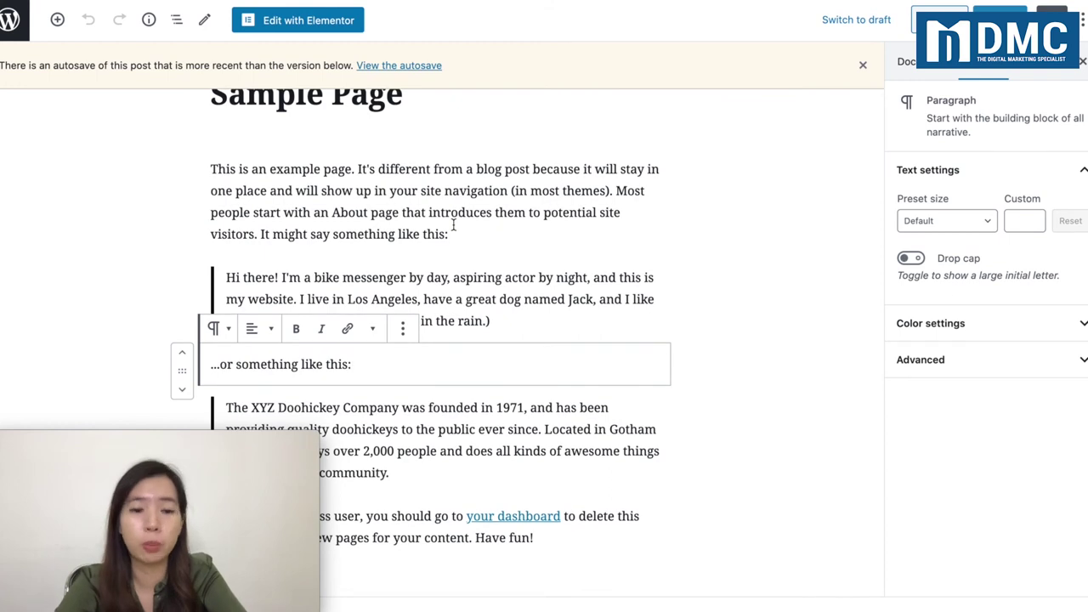
scroll(453, 223, "down", 1)
scroll(442, 280, "down", 2)
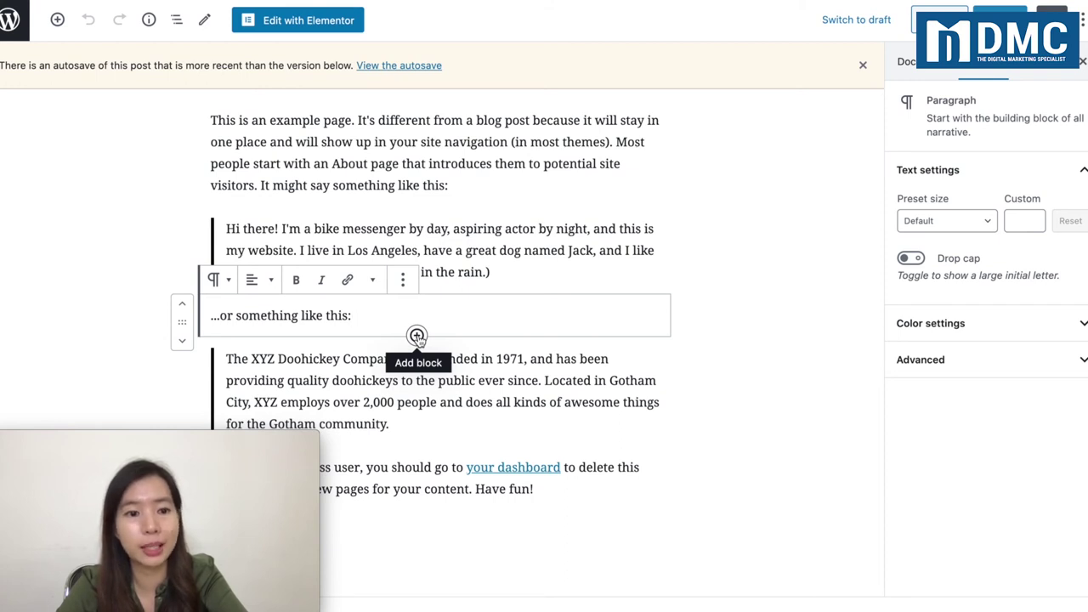
Add a Shortcode block below it containing [smartslider3 slider="3"].
left_click(417, 336)
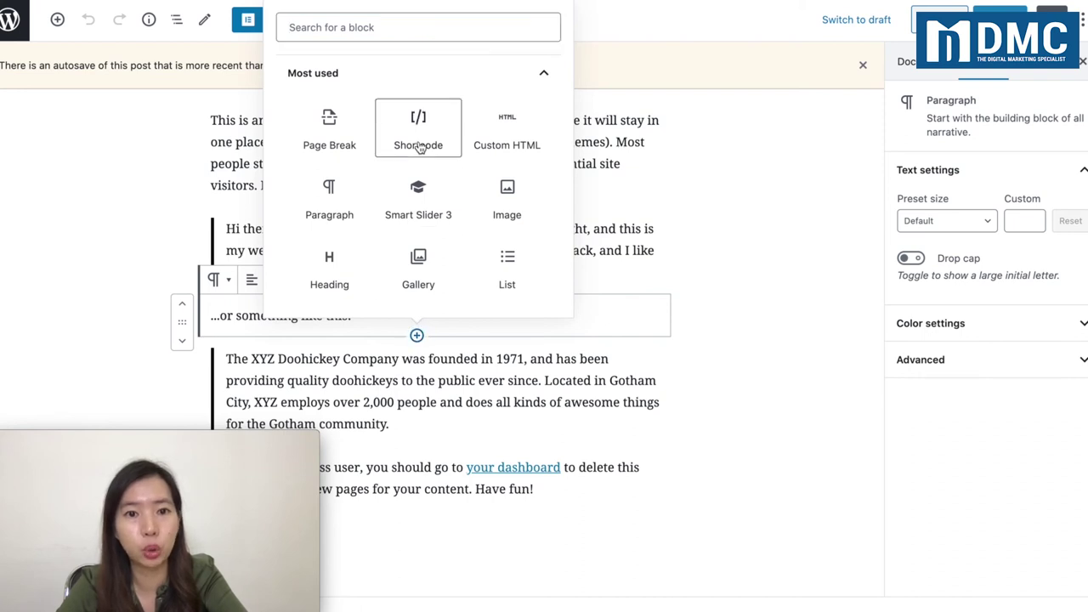
left_click(419, 147)
scroll(413, 306, "down", 2)
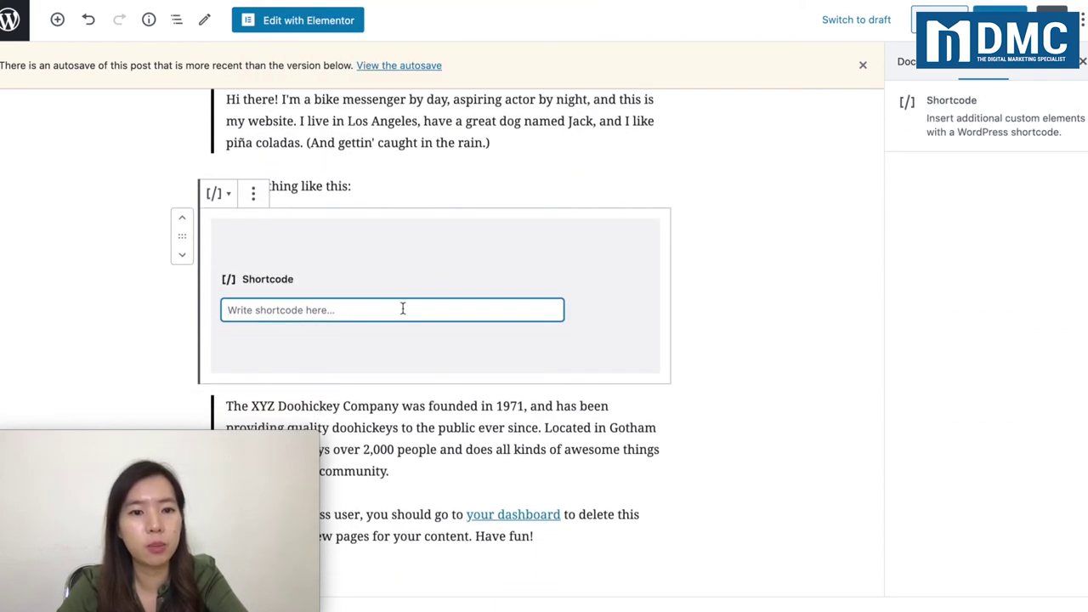
key("ctrl+v")
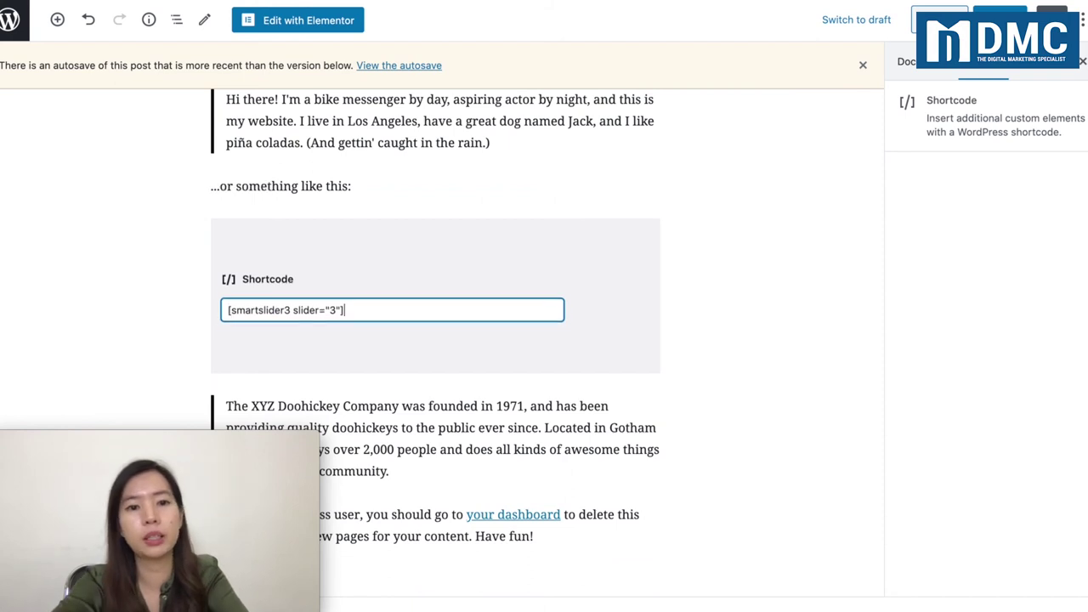
left_click(712, 311)
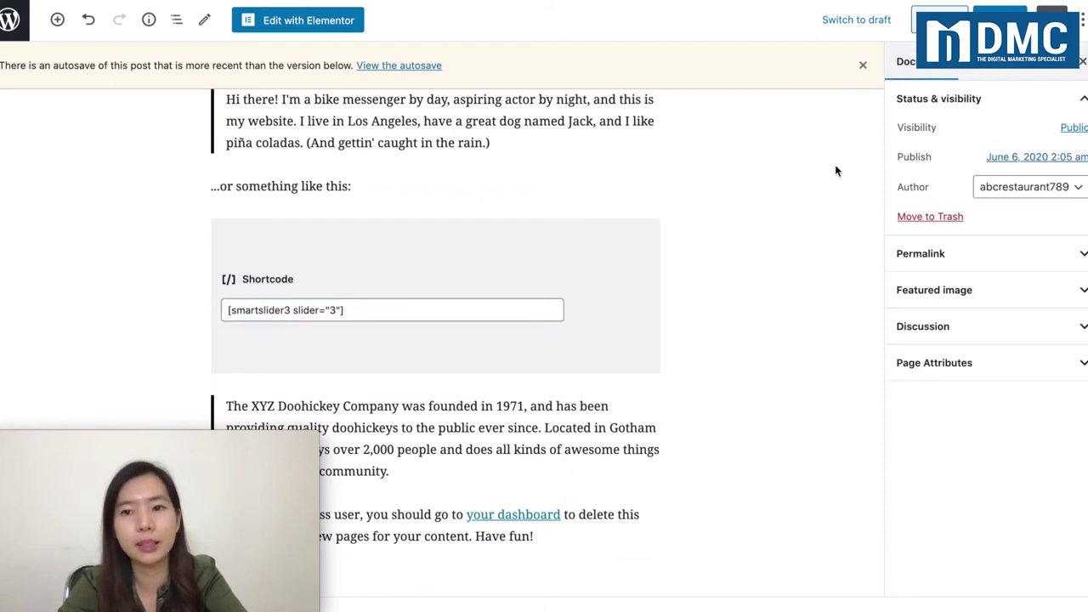
Preview the Sample Page and advance the embedded slider to the Coffee Lover slide.
left_click(940, 19)
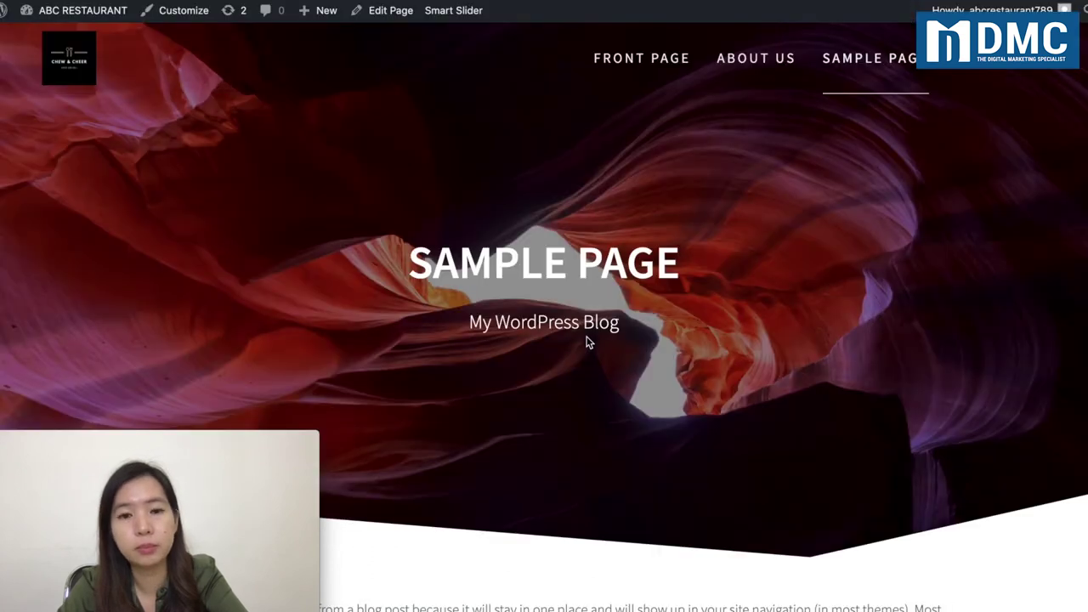
scroll(585, 343, "down", 6)
scroll(585, 343, "down", 3)
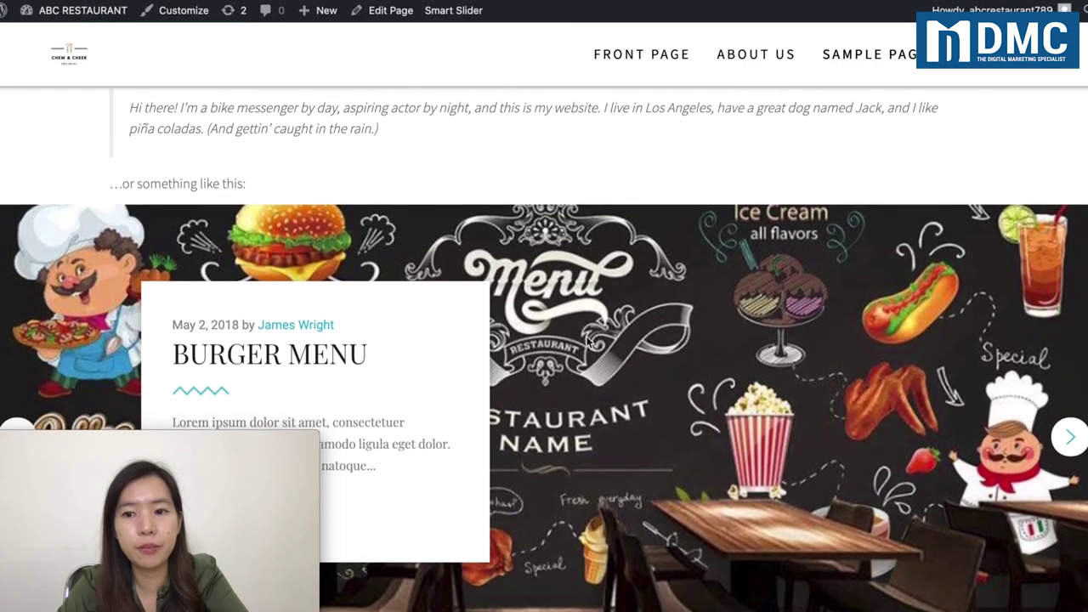
scroll(586, 341, "down", 2)
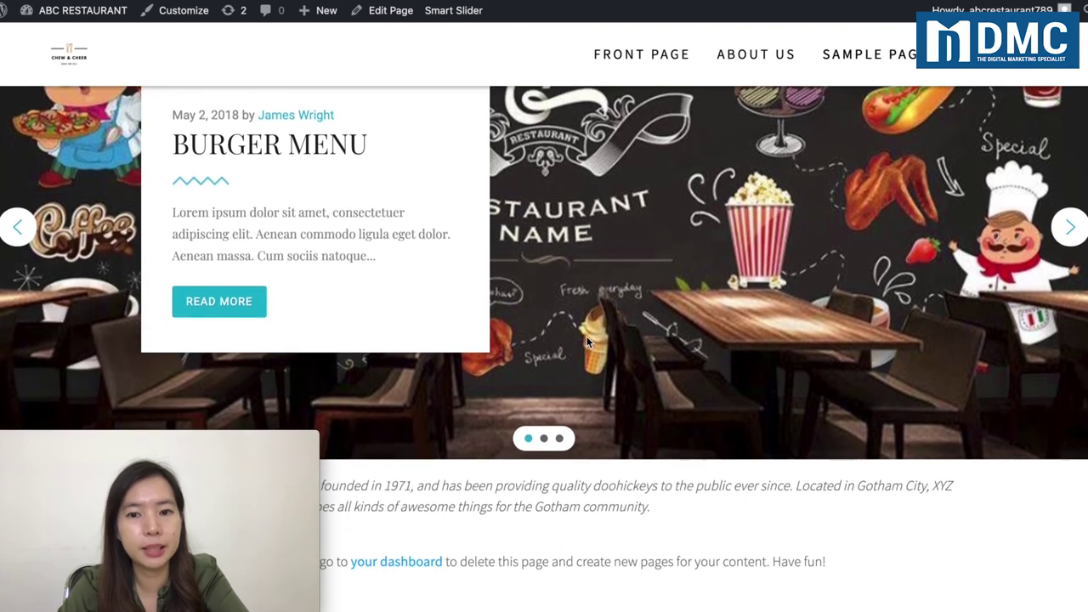
scroll(587, 341, "up", 4)
scroll(587, 343, "down", 2)
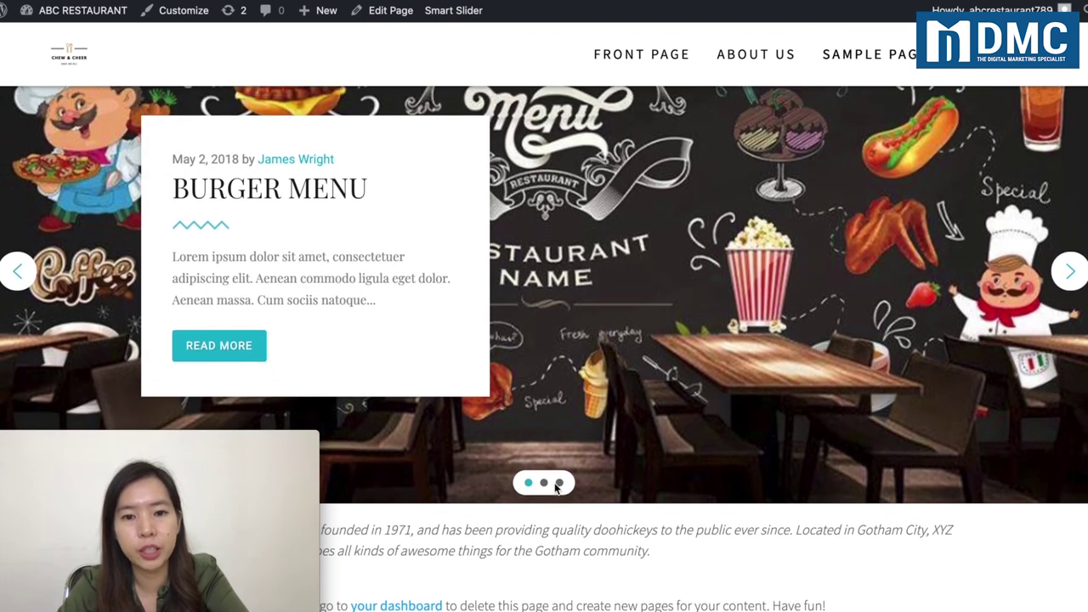
left_click(1071, 272)
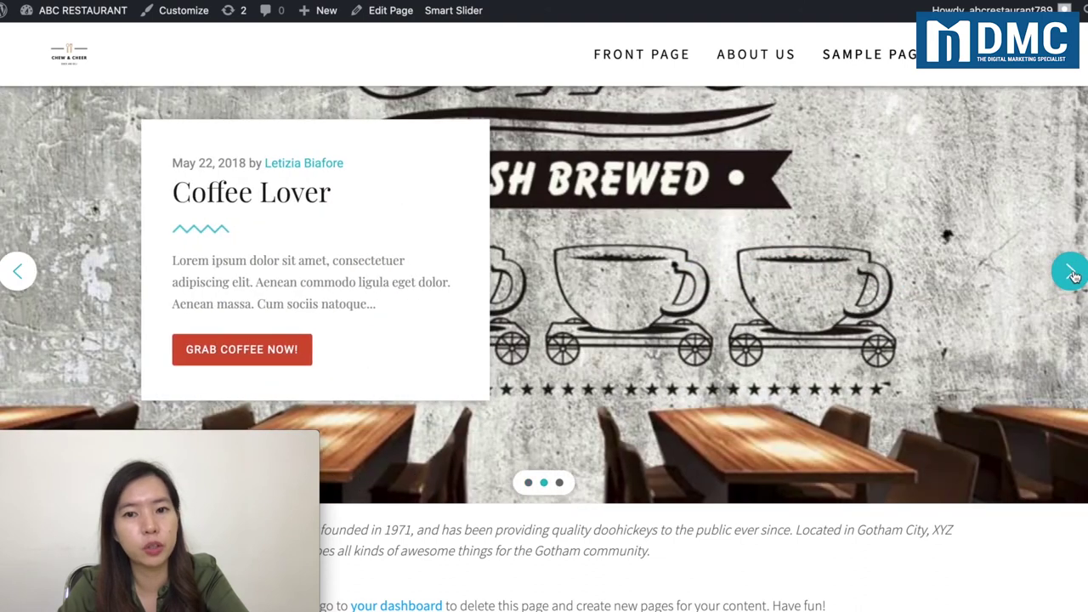
Cycle the slider through the blogging, BURGER MENU and Coffee Lover slides.
scroll(1046, 293, "up", 2)
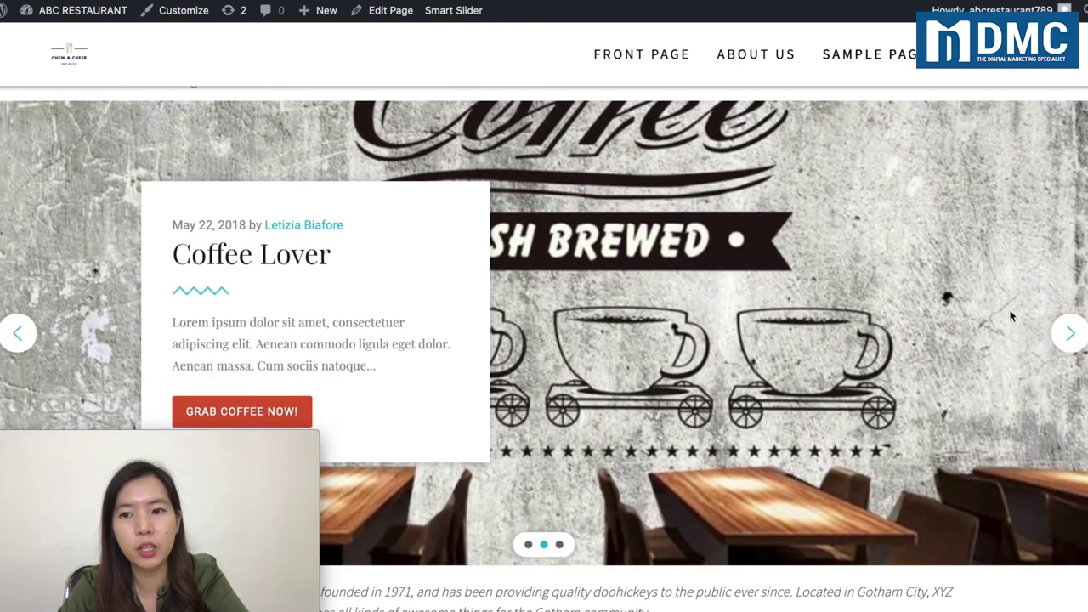
left_click(1057, 322)
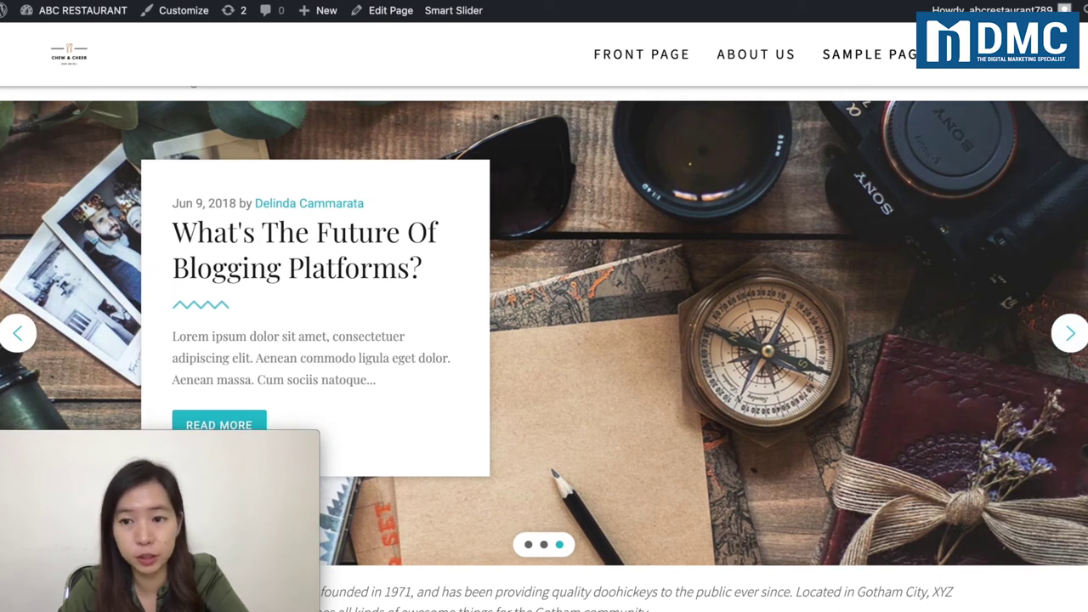
left_click(1066, 338)
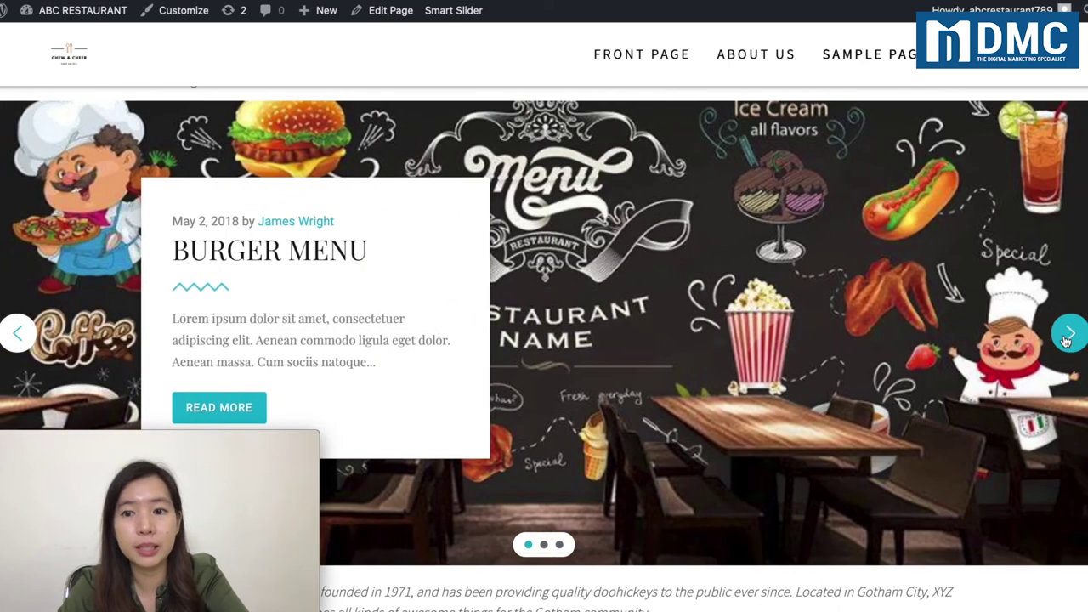
left_click(1066, 338)
scroll(810, 334, "up", 4)
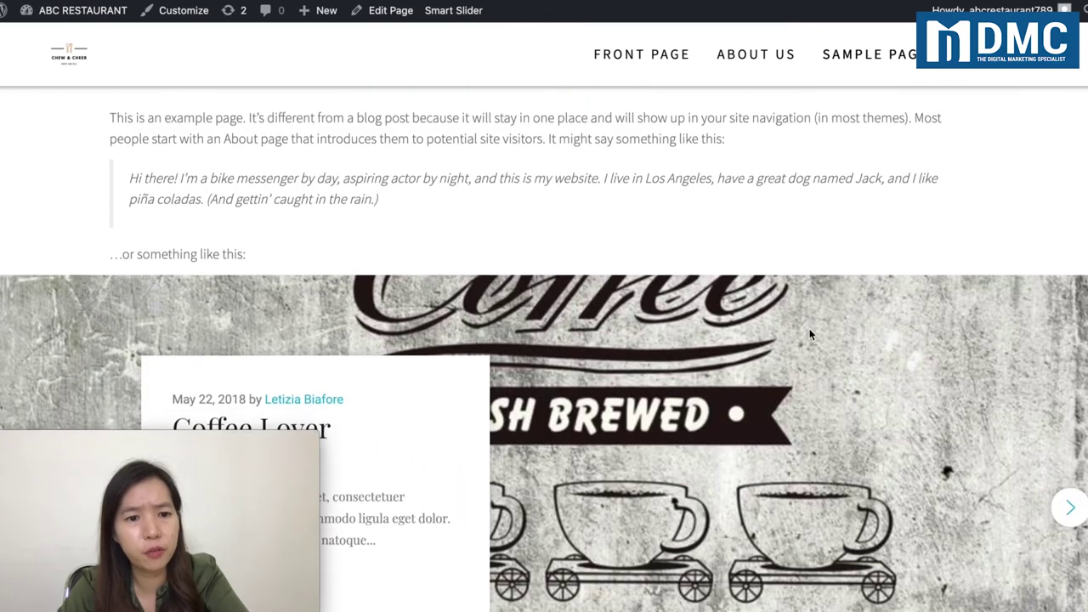
scroll(810, 334, "down", 5)
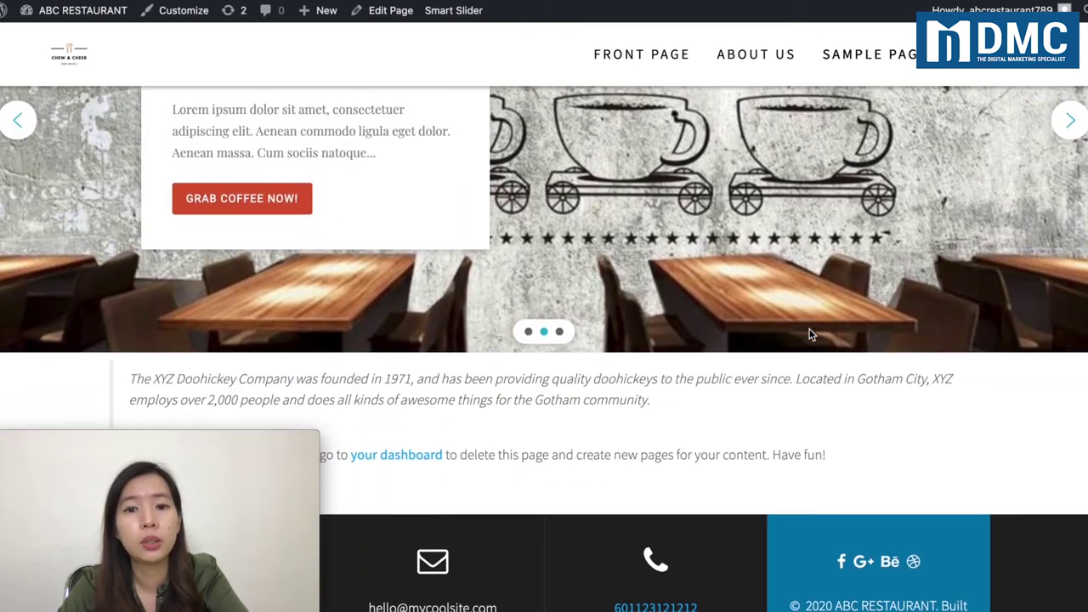
scroll(708, 279, "up", 3)
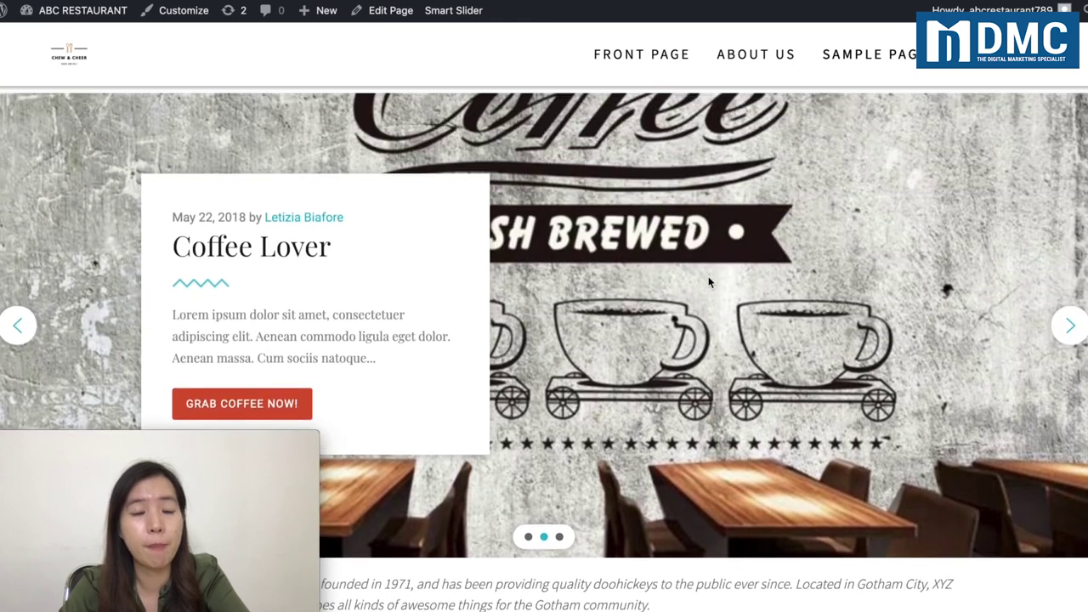
scroll(708, 278, "up", 3)
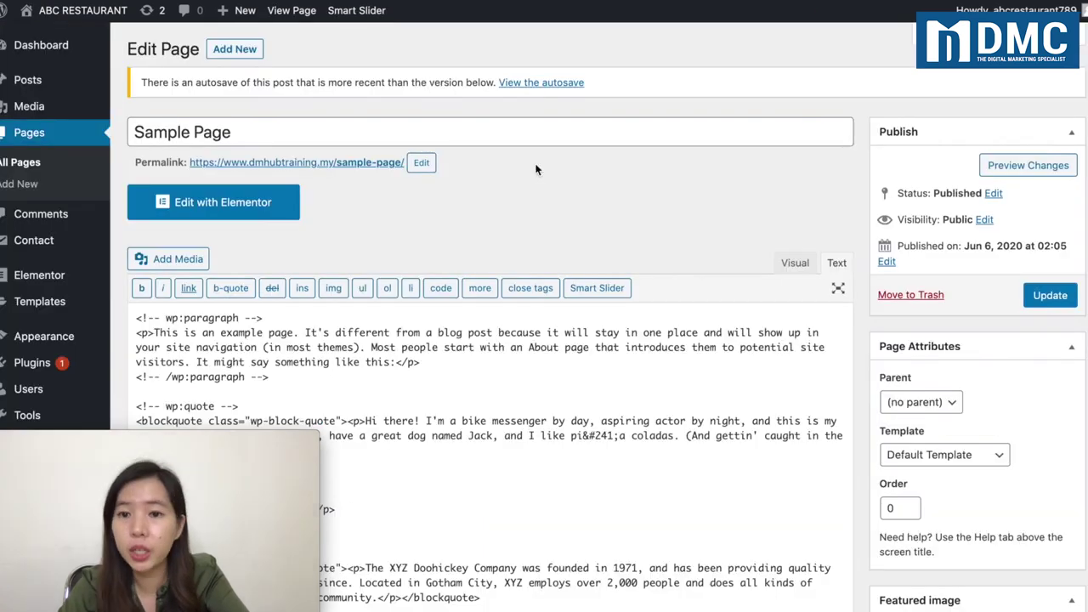
Paste [smartslider3 slider="3"] on a new line after the '...or something like this:' paragraph, then preview changes.
scroll(547, 174, "down", 2)
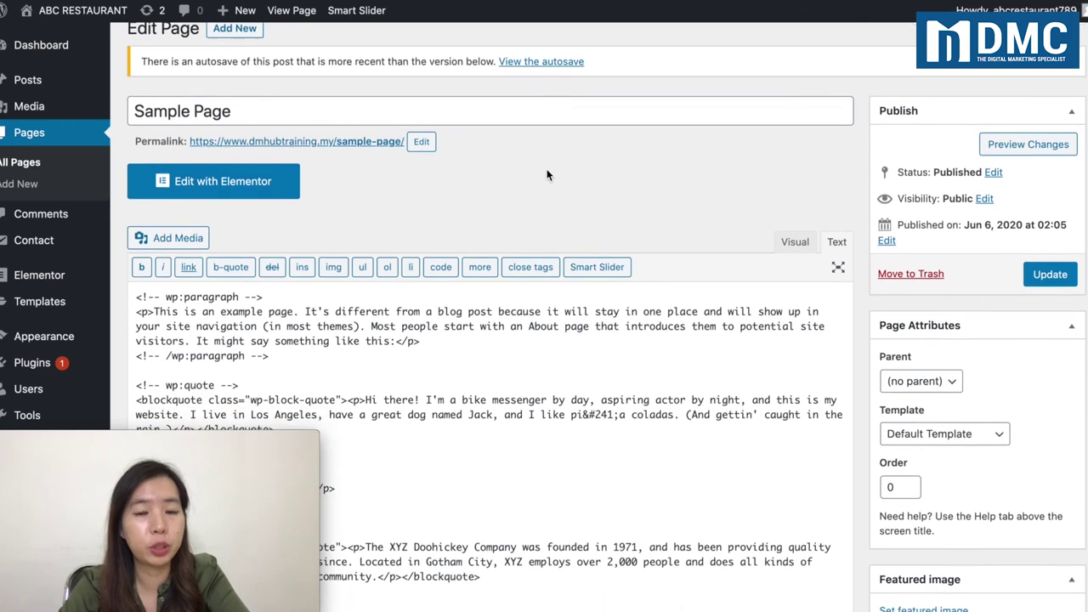
scroll(578, 249, "down", 1)
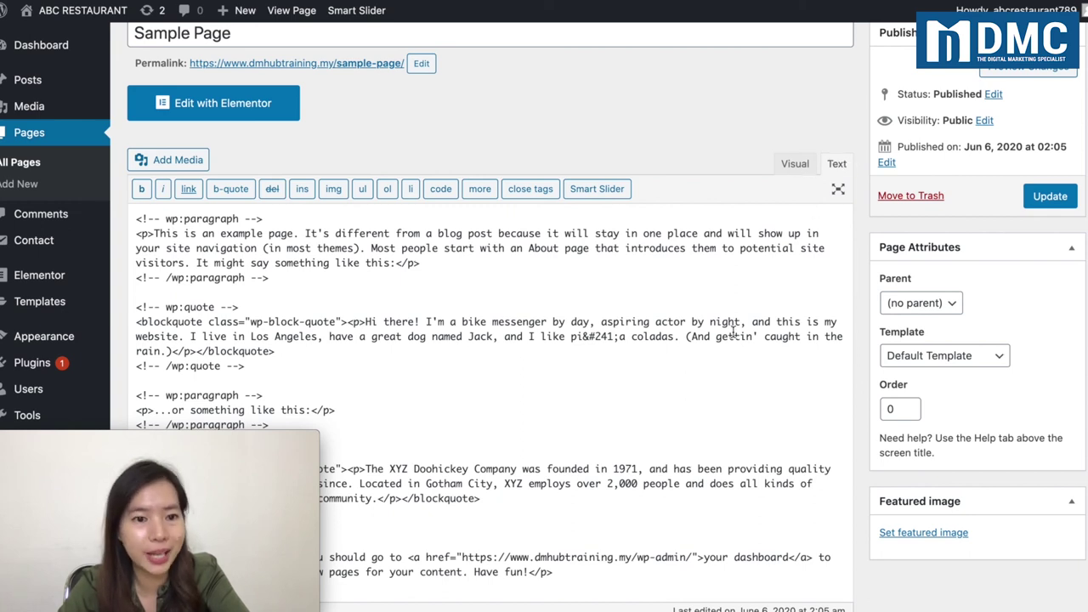
scroll(733, 333, "down", 1)
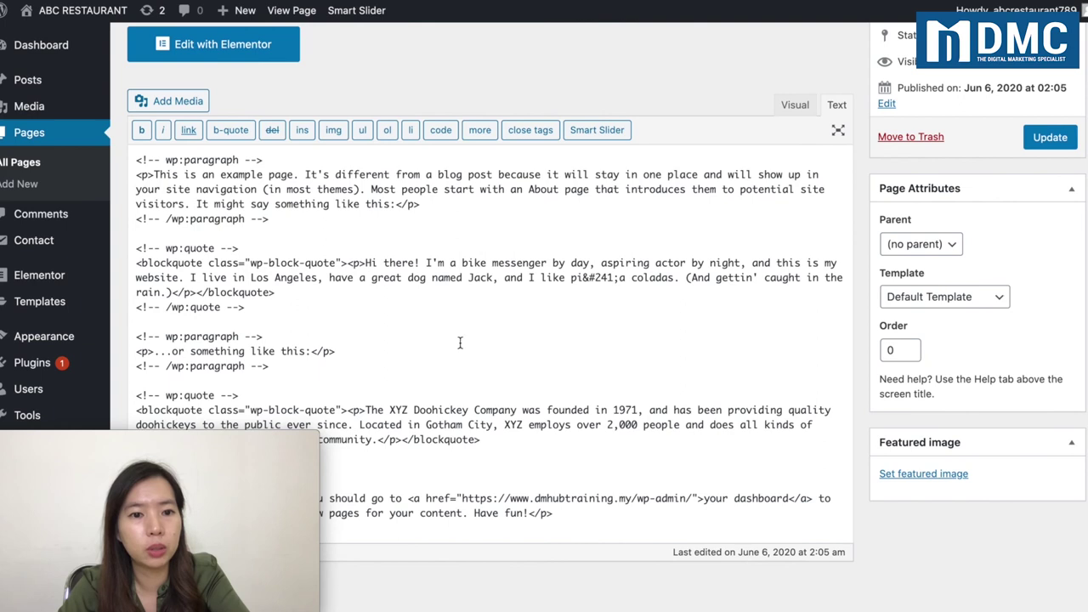
key("Return")
key("Return")
key("Return")
key("Return")
key("Return")
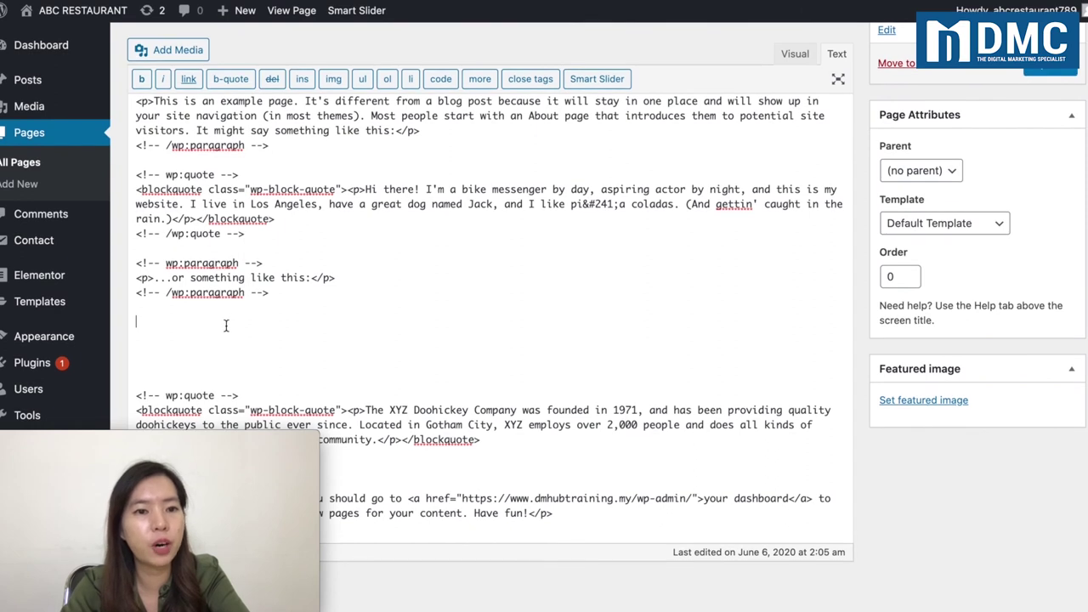
type("[smartslider3 slider=\"3\"]")
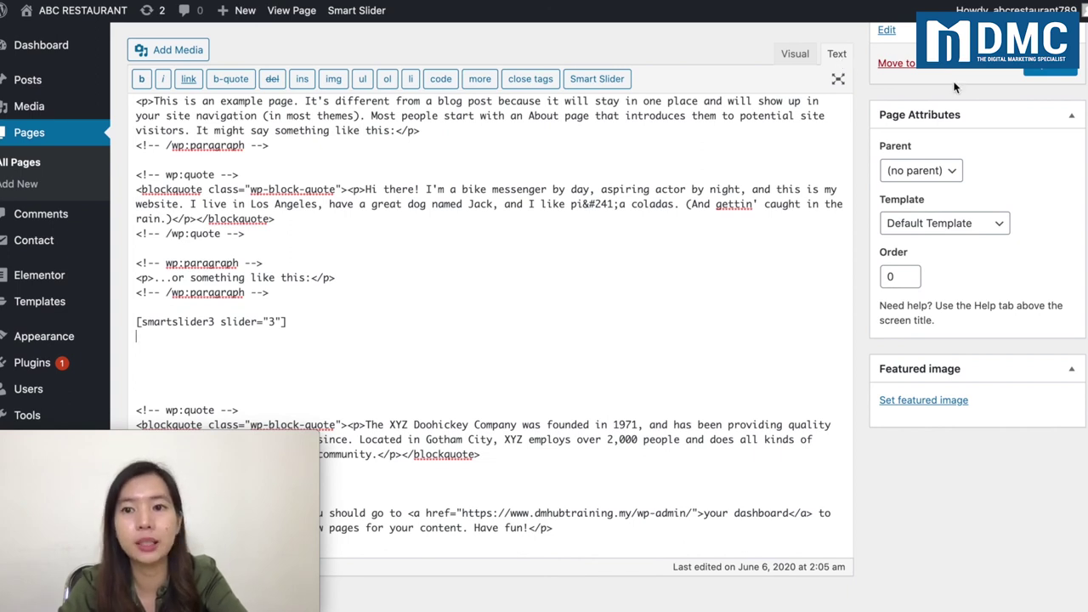
scroll(844, 127, "up", 5)
left_click(999, 170)
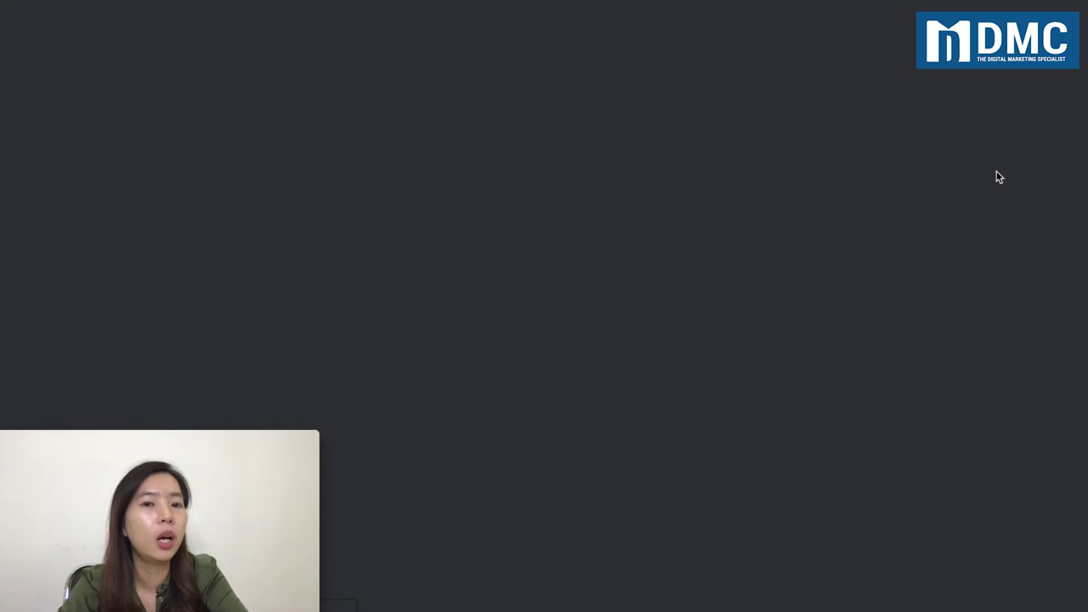
Scroll to the restaurant slider in the preview and advance it to the Coffee Lover slide.
scroll(621, 219, "down", 5)
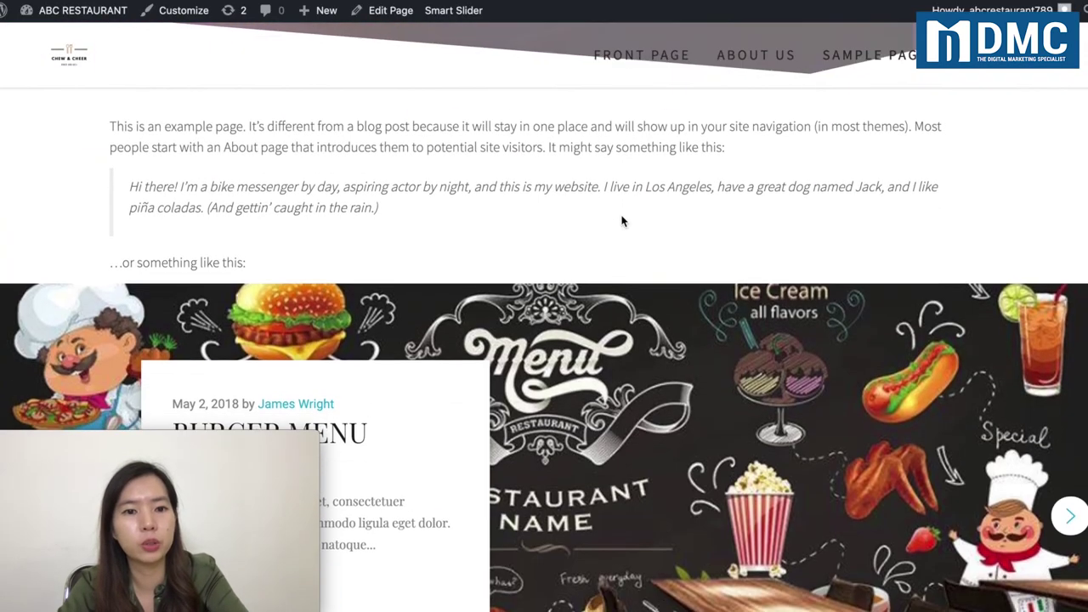
scroll(622, 221, "down", 5)
scroll(622, 221, "up", 5)
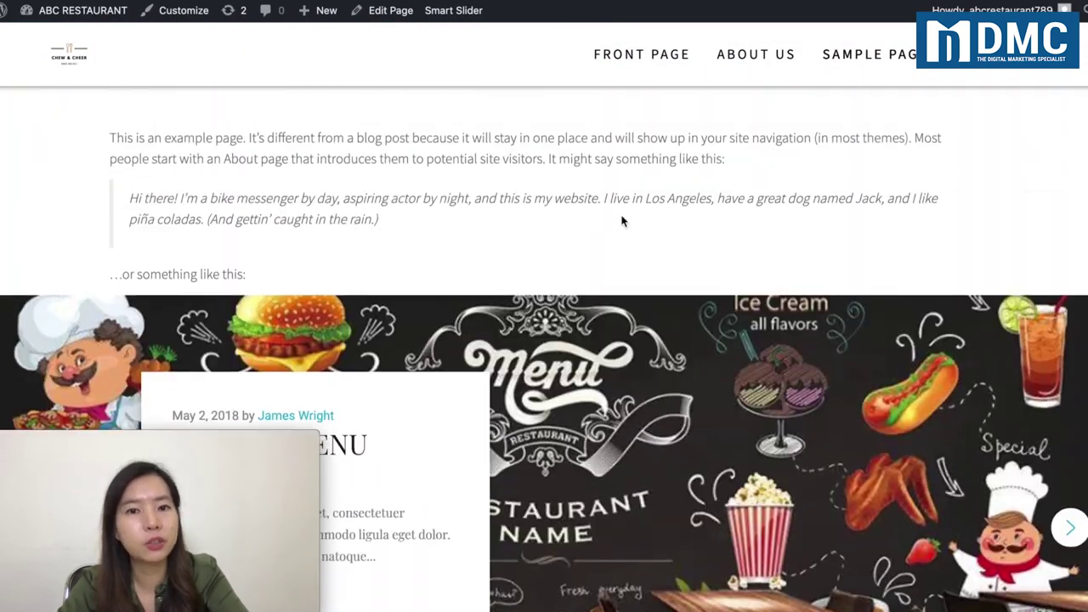
scroll(621, 221, "down", 5)
left_click(1084, 221)
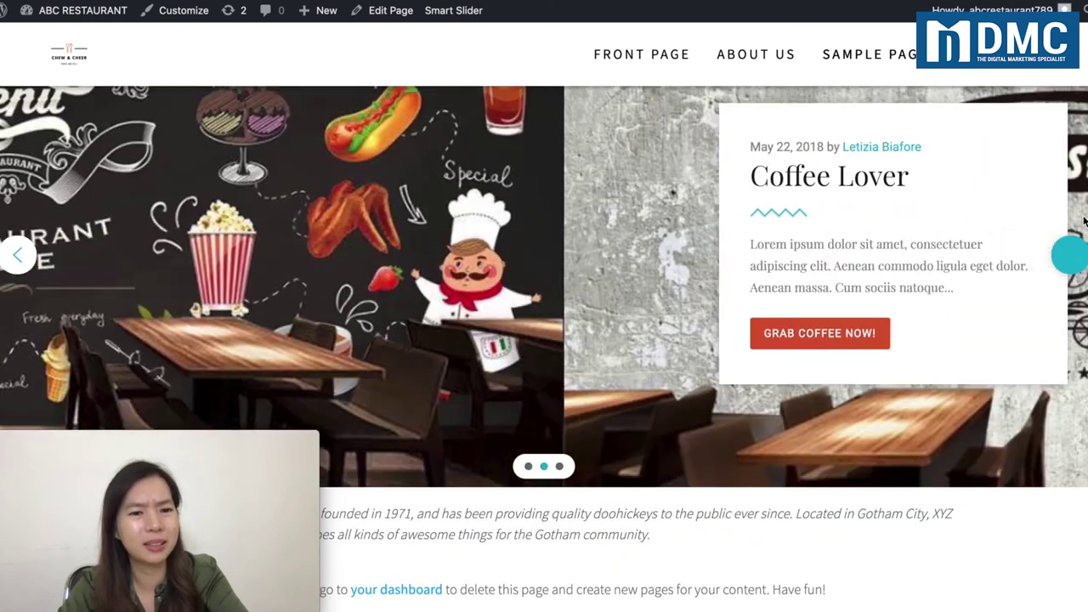